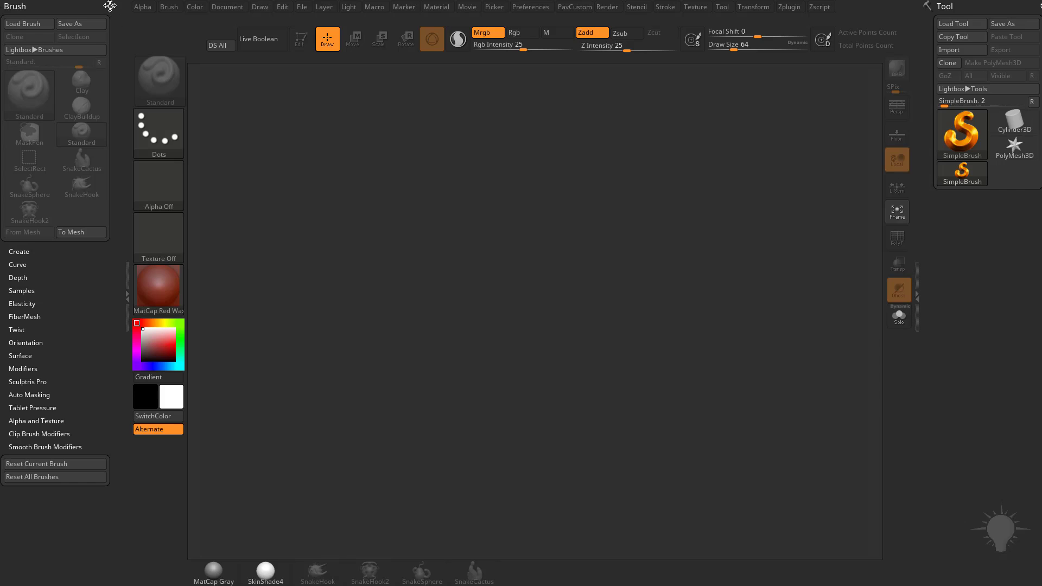
Step: Replace the docked Brush palette with the Zplugin palette and expand its PolyGroupIt section
left_click(112, 6)
left_click(112, 6)
left_click(112, 6)
left_click(785, 10)
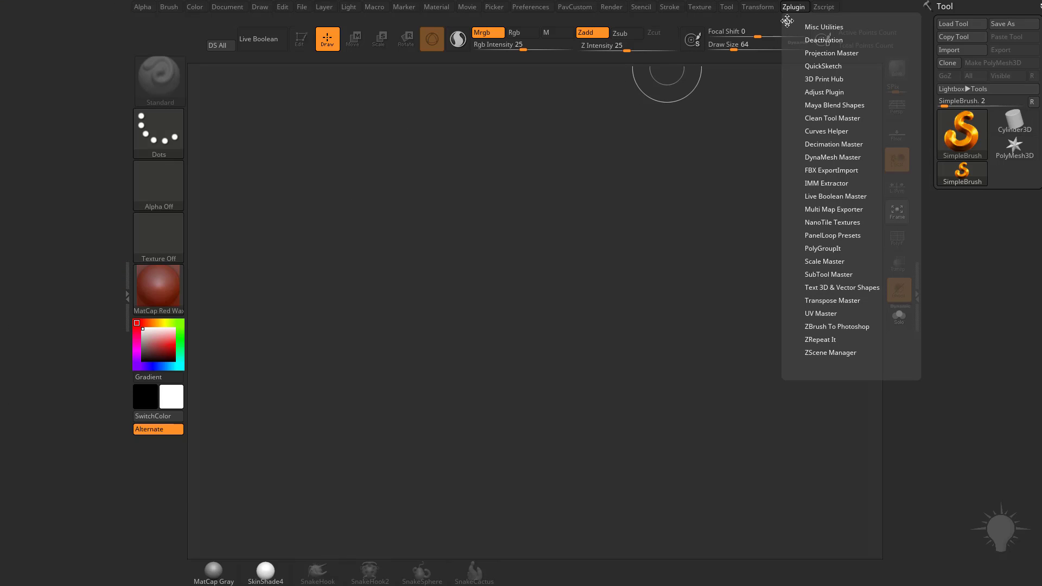
left_click_drag(787, 21, 115, 179)
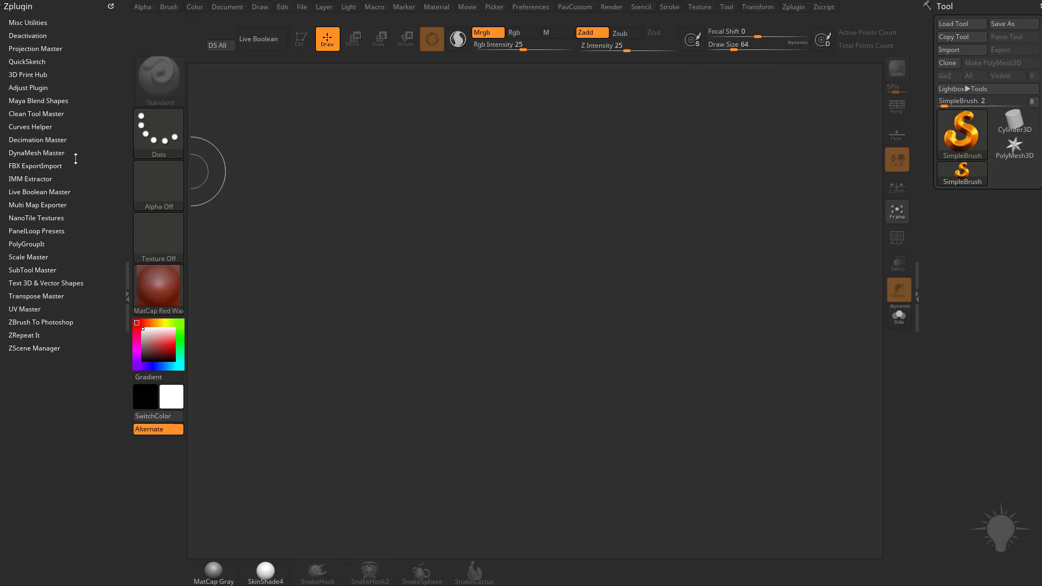
left_click(26, 245)
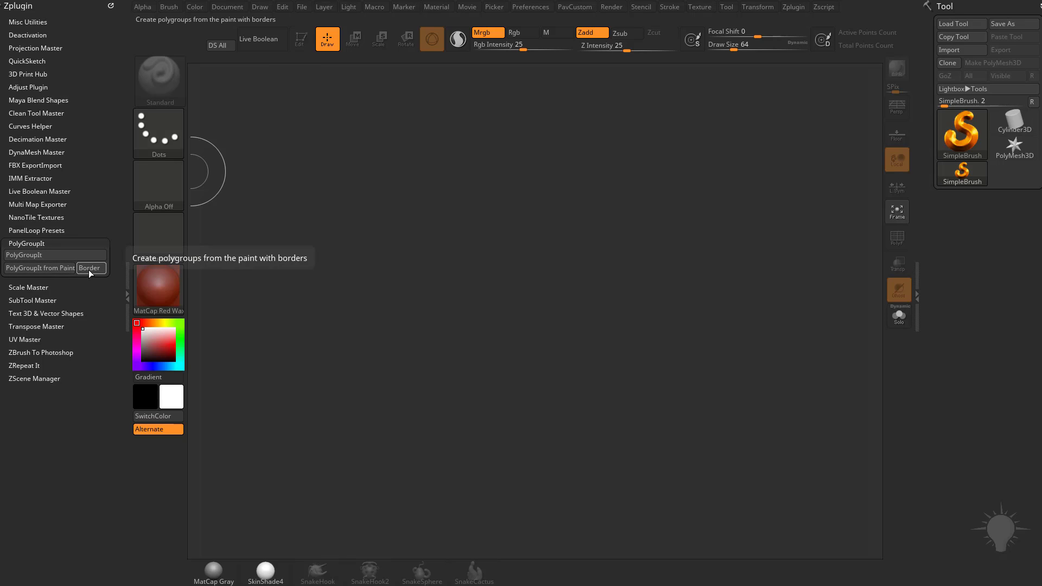
mouse_move(69, 271)
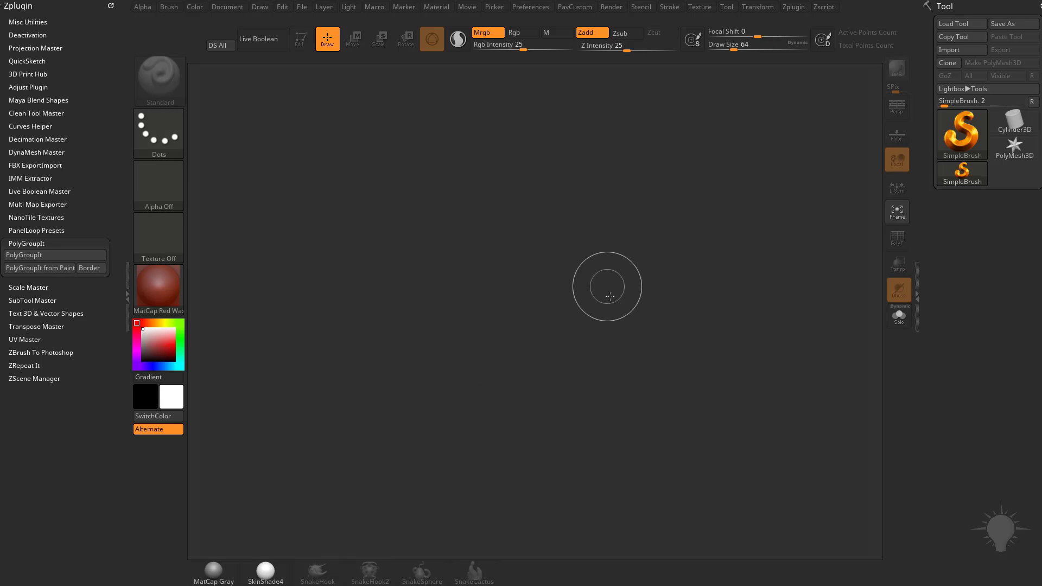
Step: Place a Sphere3D on the canvas and enter Edit mode
left_click(962, 123)
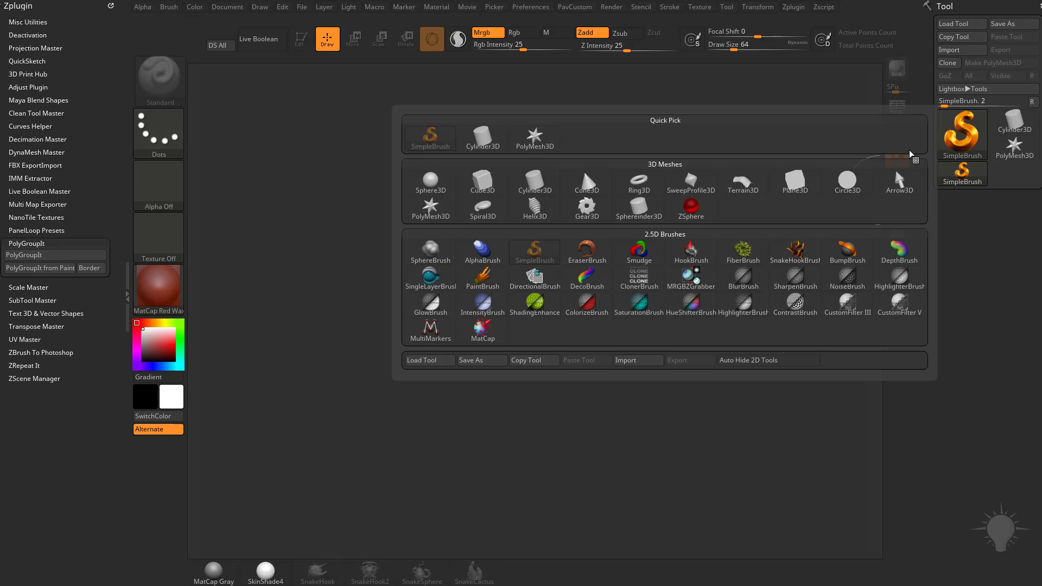
left_click(430, 180)
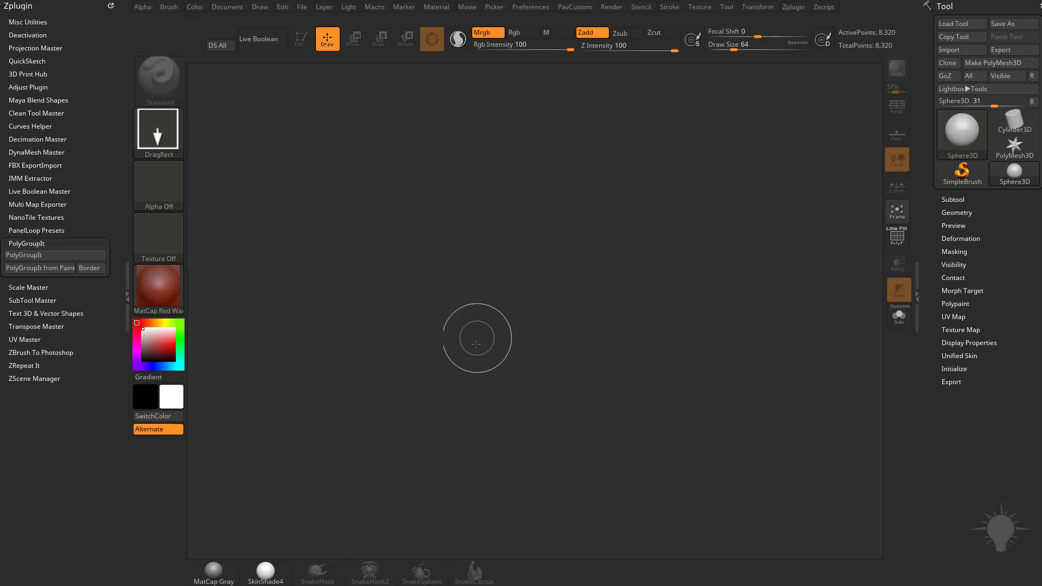
left_click_drag(476, 343, 491, 474)
left_click(300, 38)
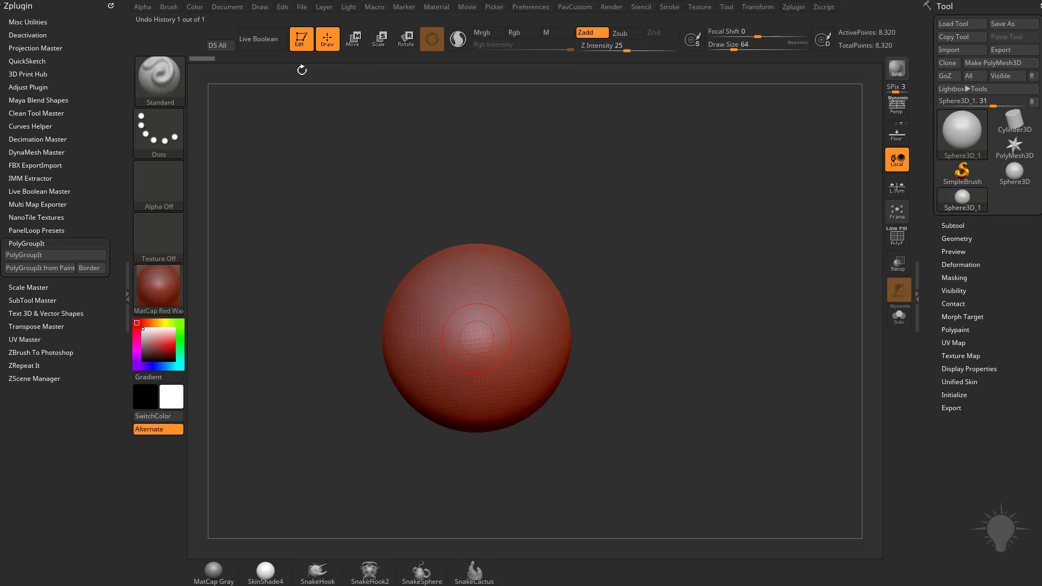
Step: Apply the MatCap Gray material to the sphere and convert it into a PolyMesh3D
left_click(157, 289)
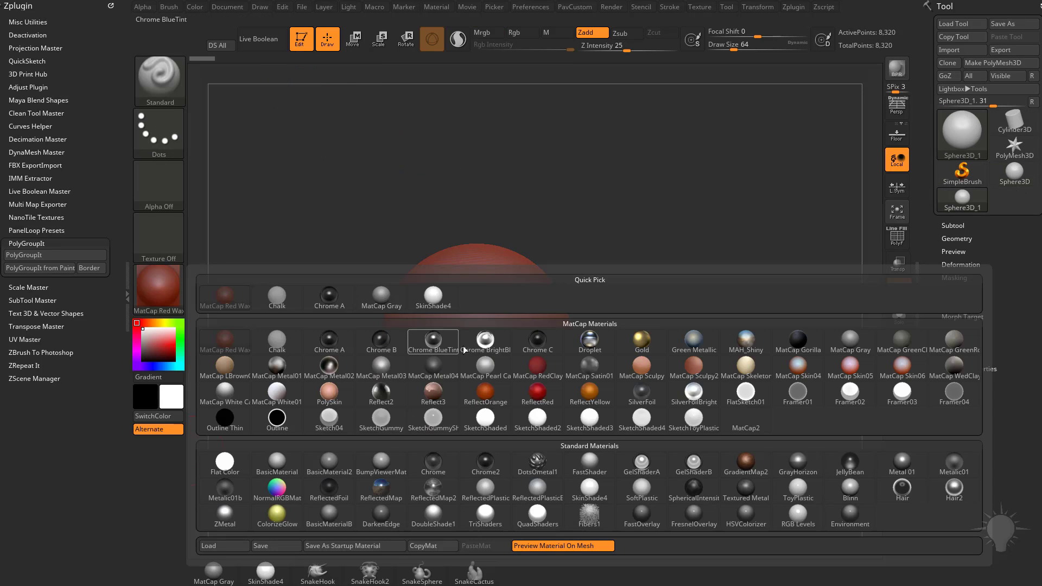
left_click(381, 296)
left_click(988, 63)
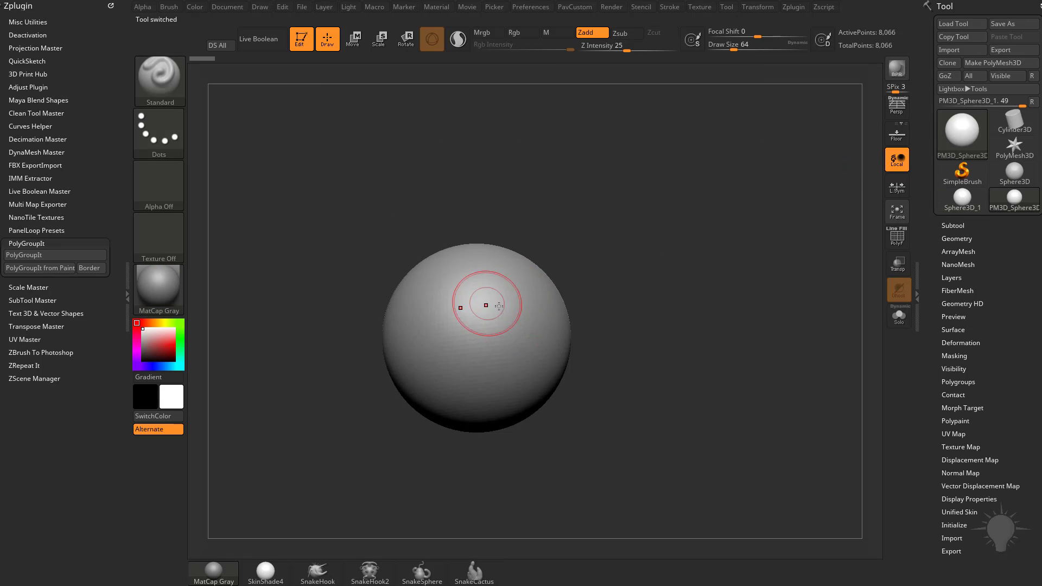
key("bracketleft")
key("bracketleft")
key("bracketleft")
key("bracketleft")
key("bracketleft")
left_click_drag(516, 298, 547, 310)
key("ctrl+z")
key("bracketright")
key("bracketright")
key("bracketright")
Step: Activate the Move gizmo on the sphere and apply the Project Primitive deformer
left_click_drag(726, 267, 703, 279, "alt")
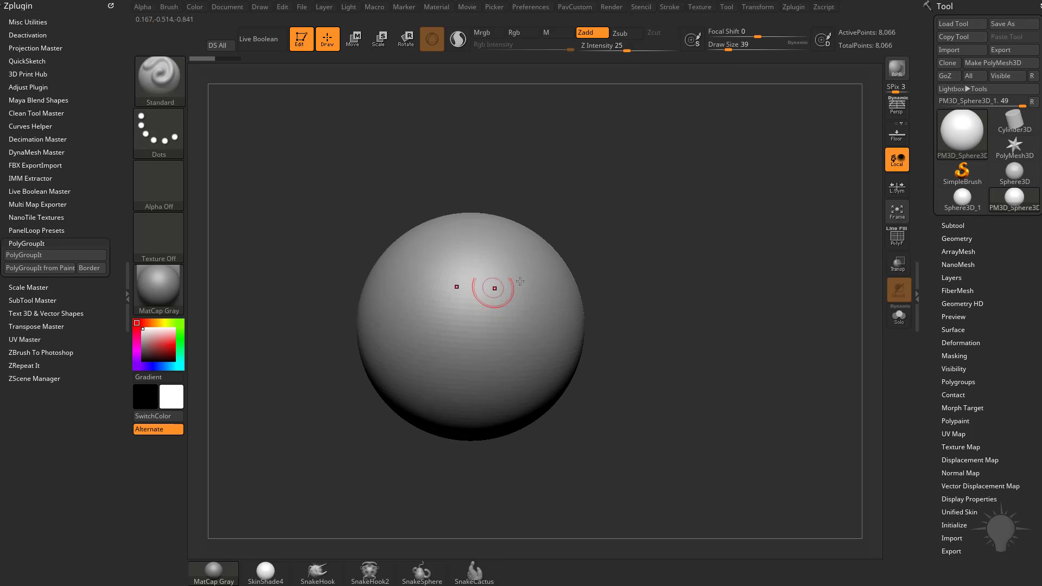
mouse_move(663, 279)
left_mouse_down("alt")
mouse_move(672, 271)
mouse_move(669, 286)
left_mouse_up("alt")
key("w")
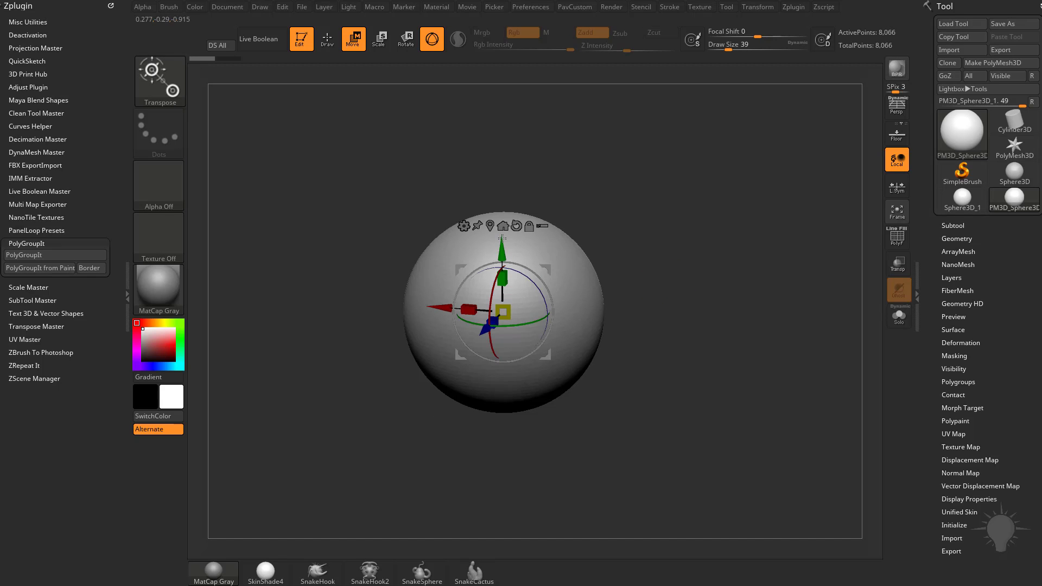
left_click(460, 227)
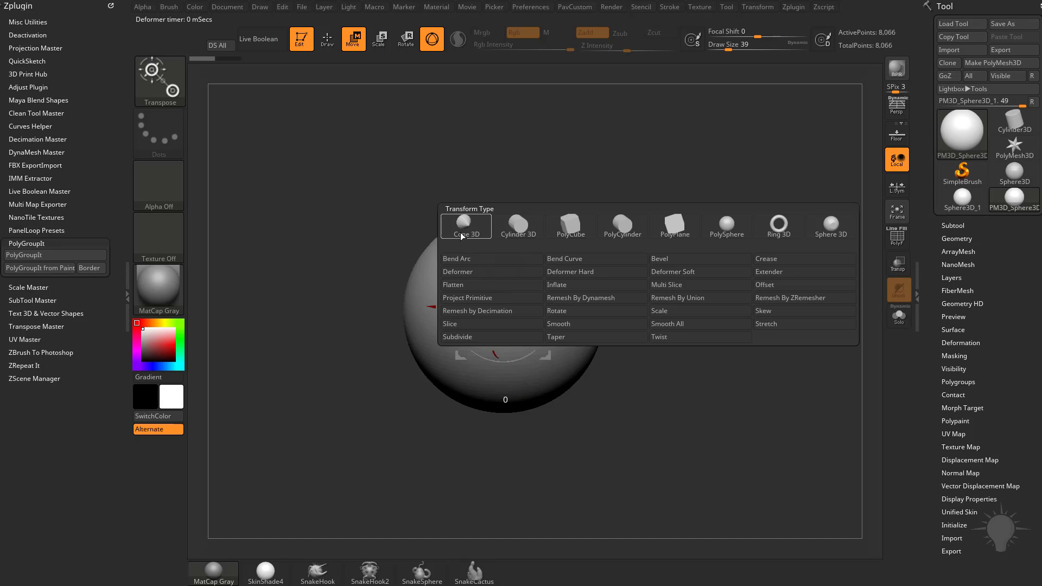
left_click(486, 299)
left_click_drag(705, 283, 700, 270, "alt")
left_click_drag(700, 271, 691, 274)
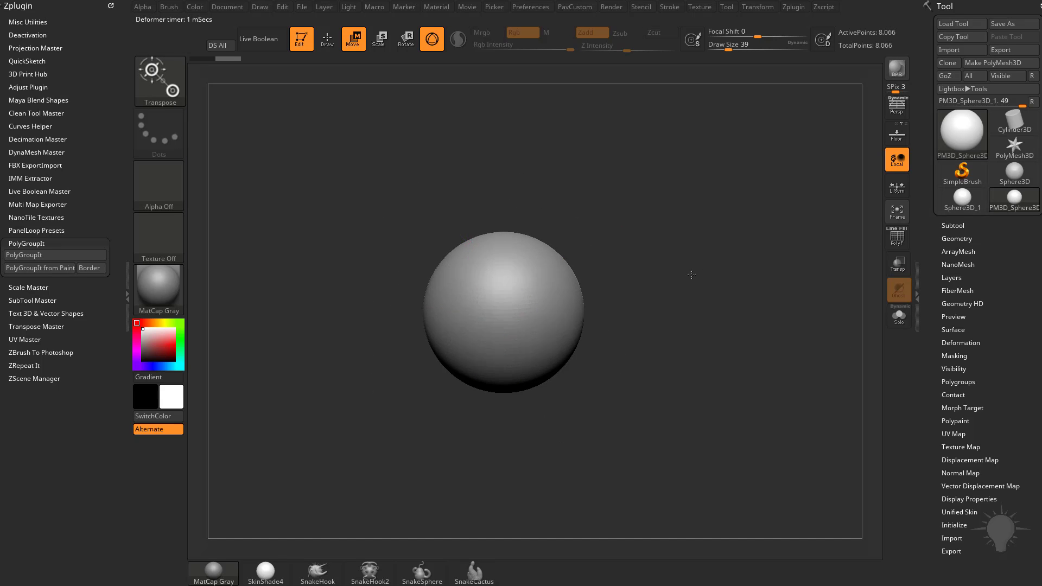
Step: Move the projected primitive to the side of the sphere so that it carves a deep round recess
left_click_drag(461, 341, 388, 377)
left_click_drag(630, 322, 712, 315)
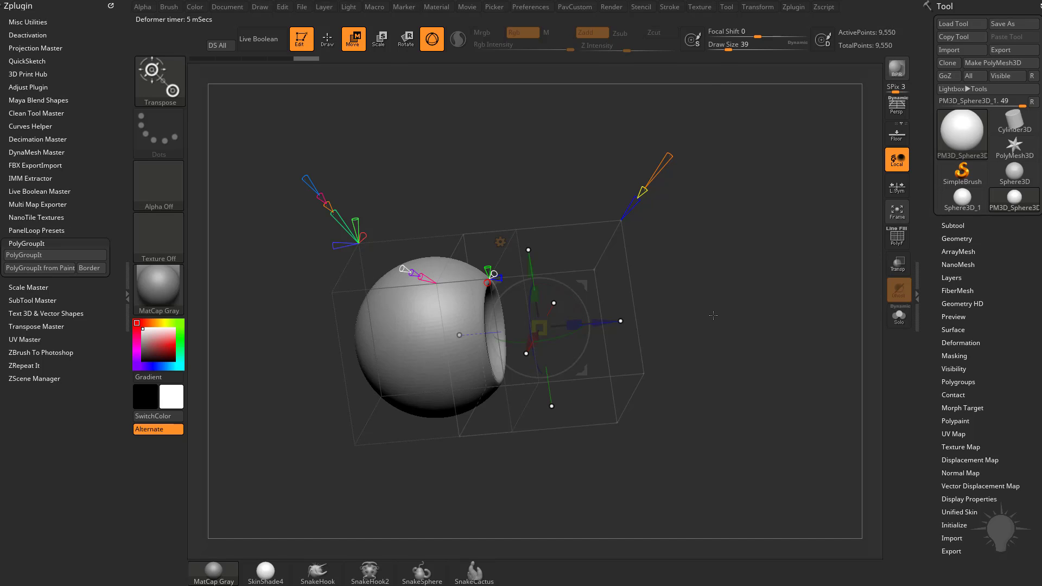
left_click_drag(739, 273, 717, 287)
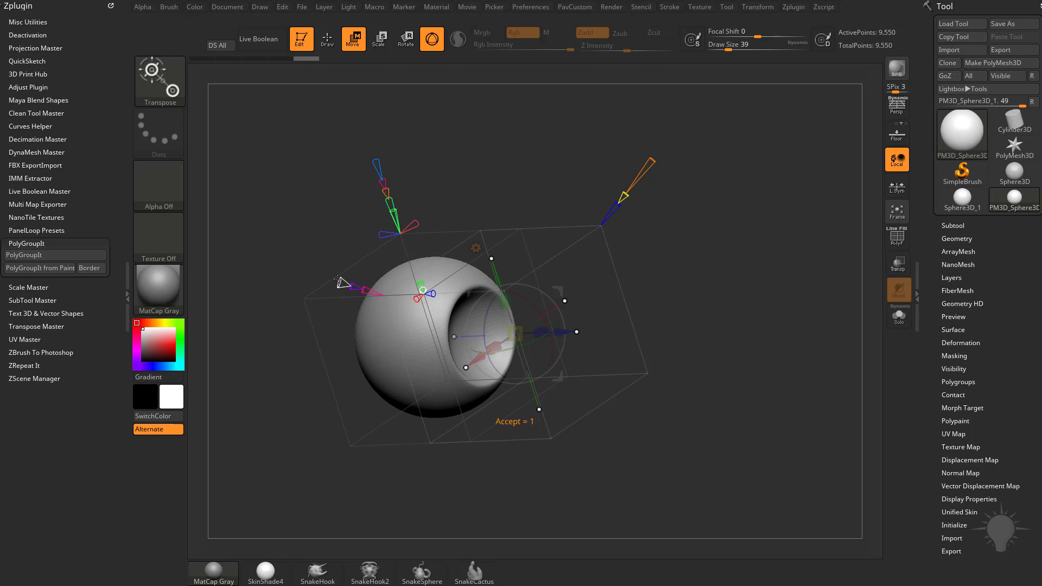
Step: Accept the recess and move the primitive to the sphere's opposite side to blend in a rounded bulge
left_click_drag(339, 281, 262, 284)
left_click_drag(699, 269, 734, 255)
left_click_drag(591, 332, 410, 339)
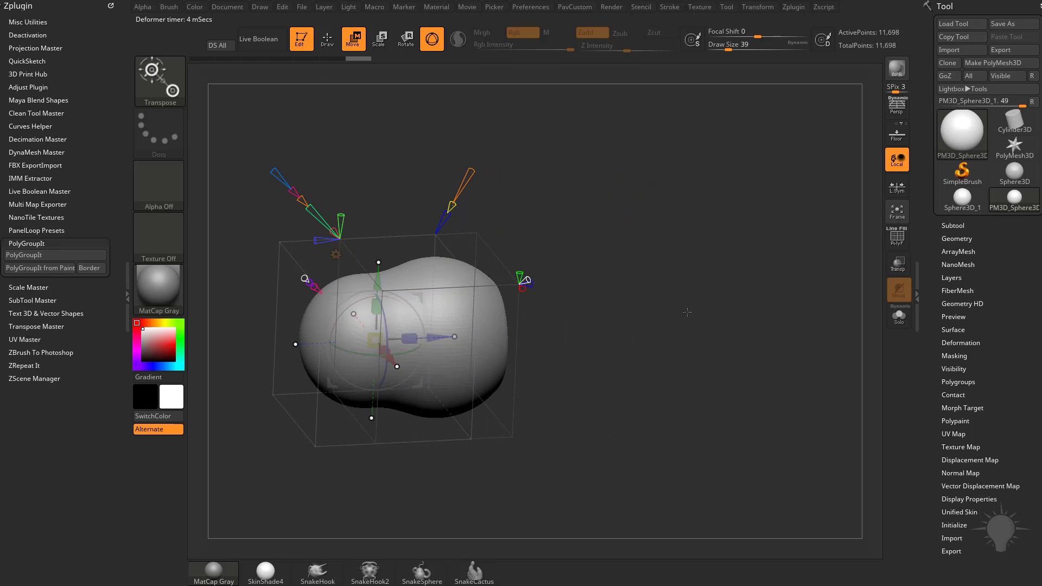
Step: Change the projected primitive's shape so the rounded bulge becomes a square block with a flat end
left_click_drag(687, 312, 584, 267)
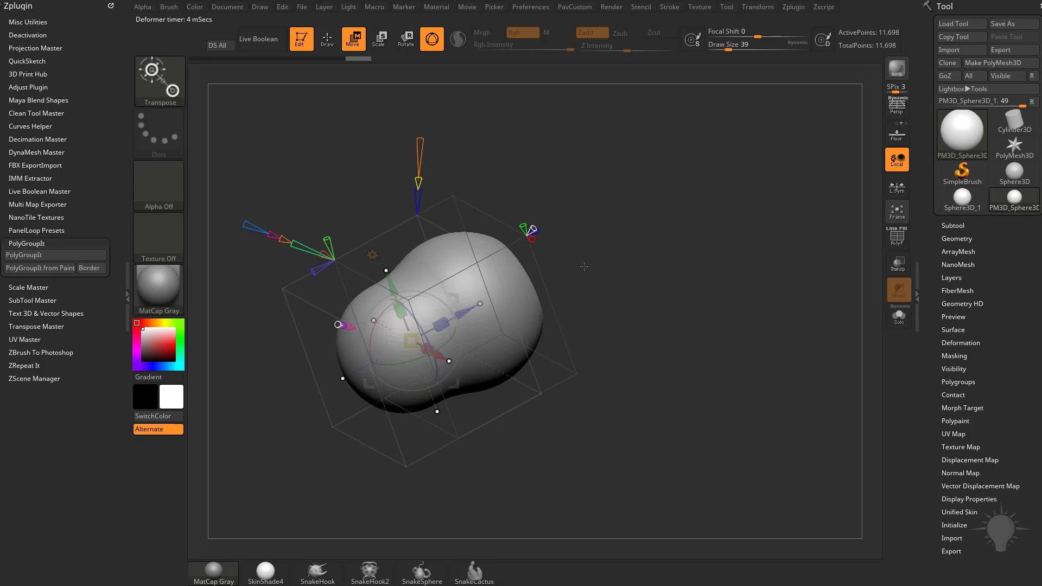
mouse_move(419, 139)
left_click_drag(419, 140, 420, 117)
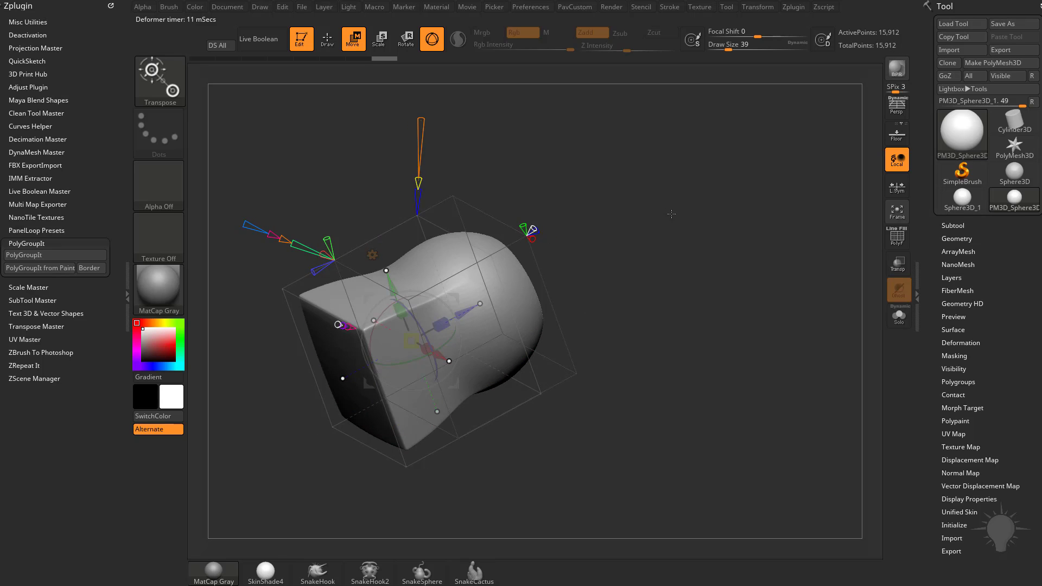
left_click_drag(734, 216, 537, 321)
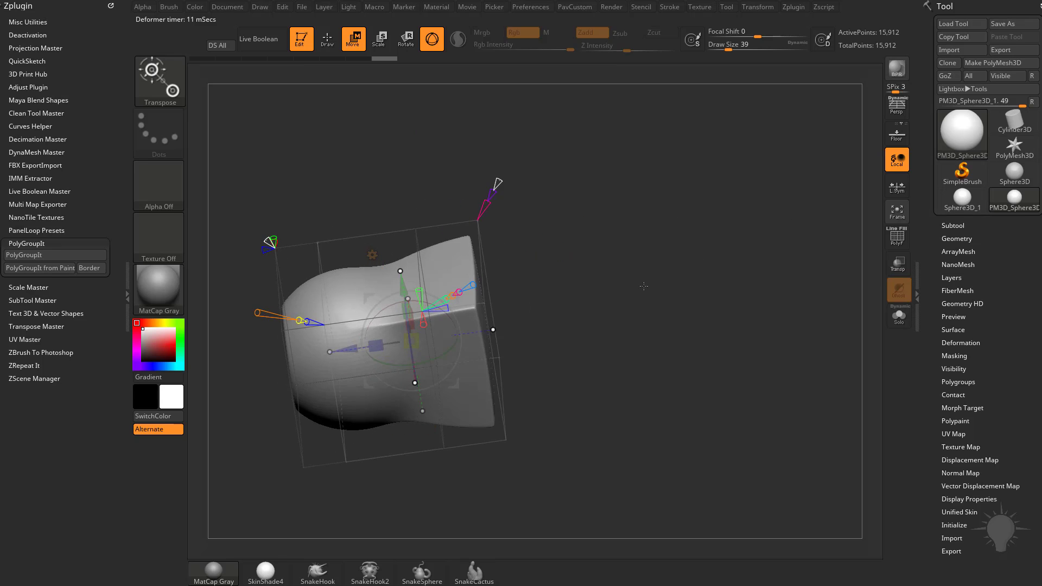
left_click_drag(644, 286, 603, 253)
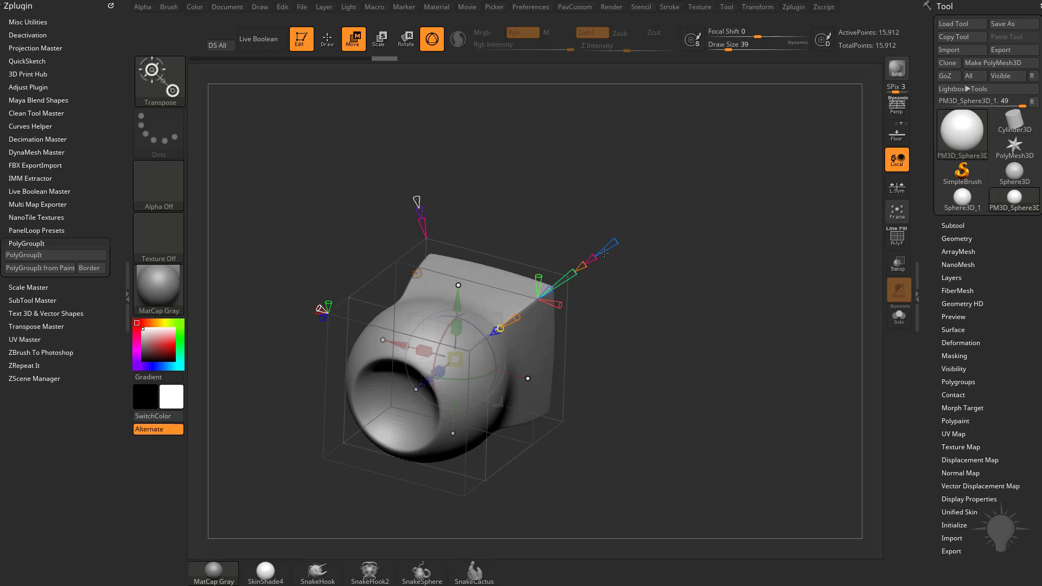
Step: Accept the Project Primitive deformation and return to Draw mode
left_click(417, 273)
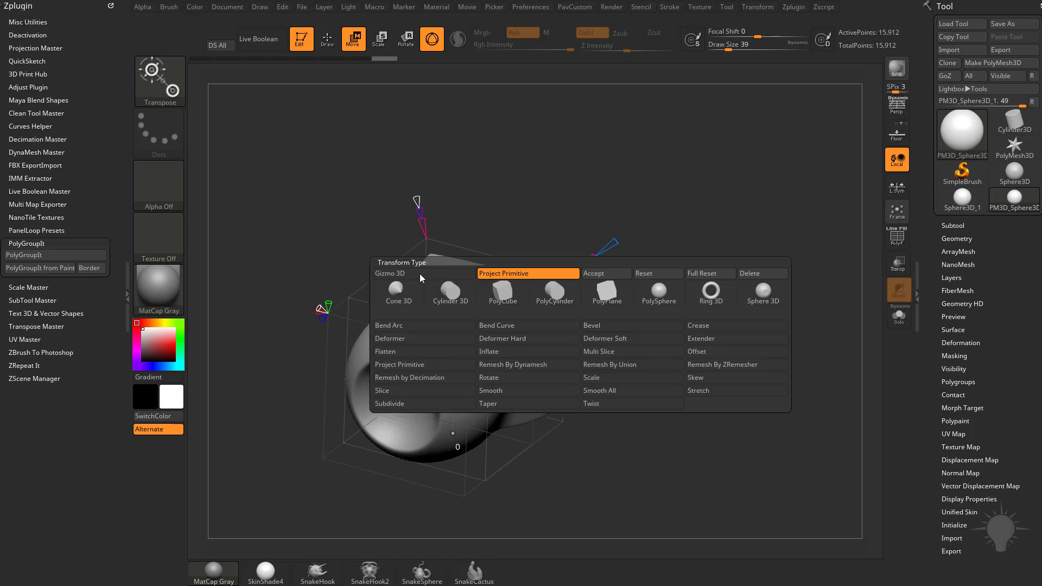
left_click(605, 273)
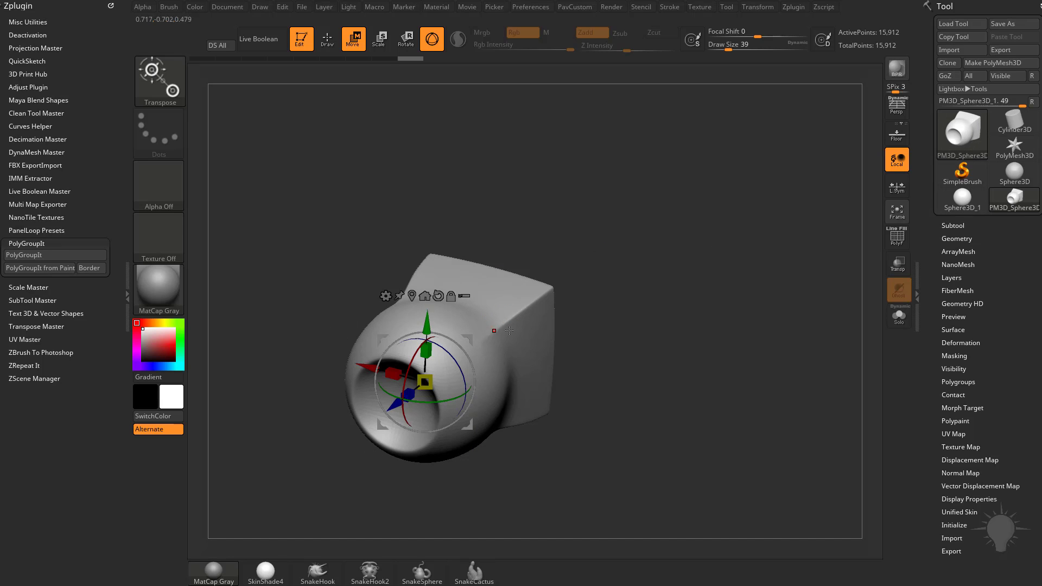
mouse_move(577, 325)
left_mouse_down()
mouse_move(719, 284)
mouse_move(709, 298)
mouse_move(671, 243)
mouse_move(695, 276)
left_mouse_up()
key("q")
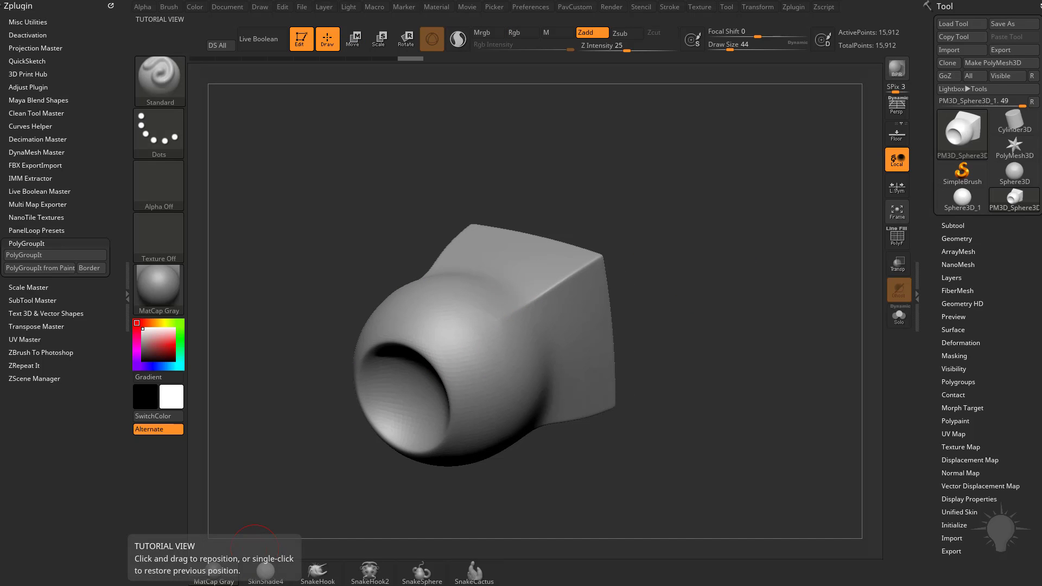
Step: Switch to the ArtStation portfolio in the browser and open the GDC 2015 FPS Female artwork
left_click_drag(1041, 494, 323, 7)
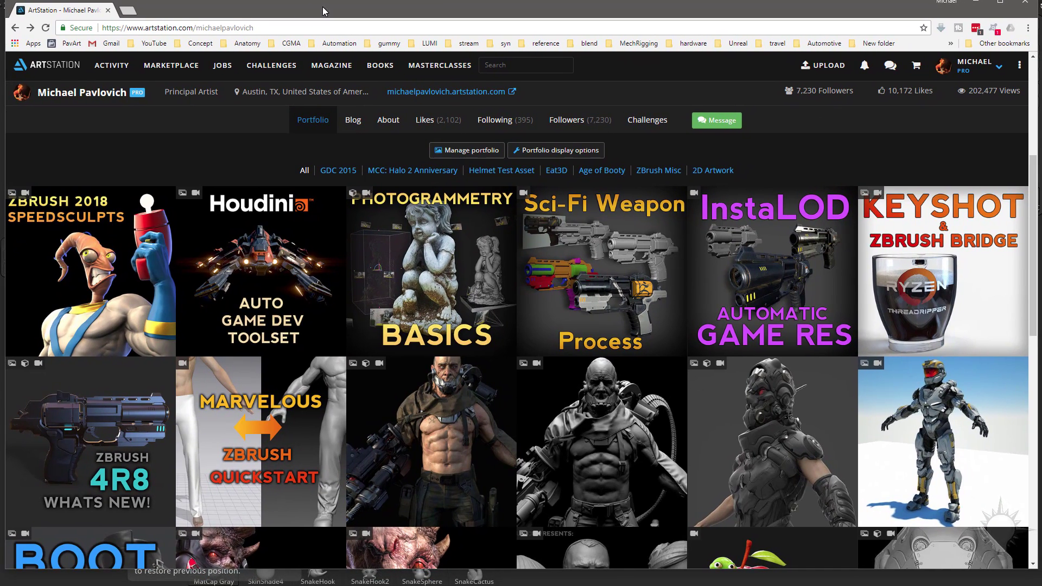
scroll(307, 358, "down", 3)
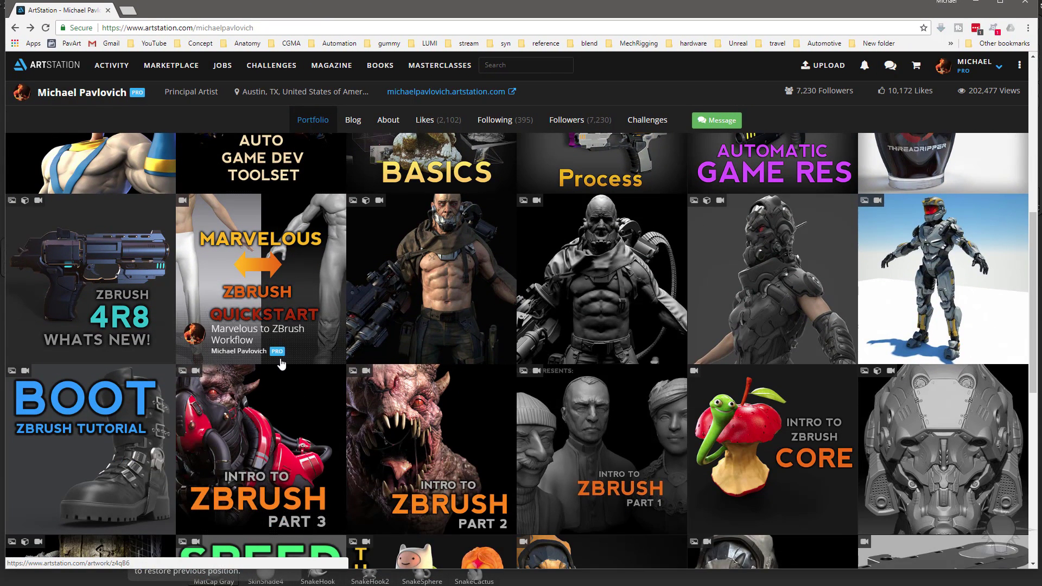
left_click(760, 241)
Step: Examine the FPS Female artwork's Keyshot renders, sketch-to-detail progression and concept sketch videos
scroll(345, 319, "down", 5)
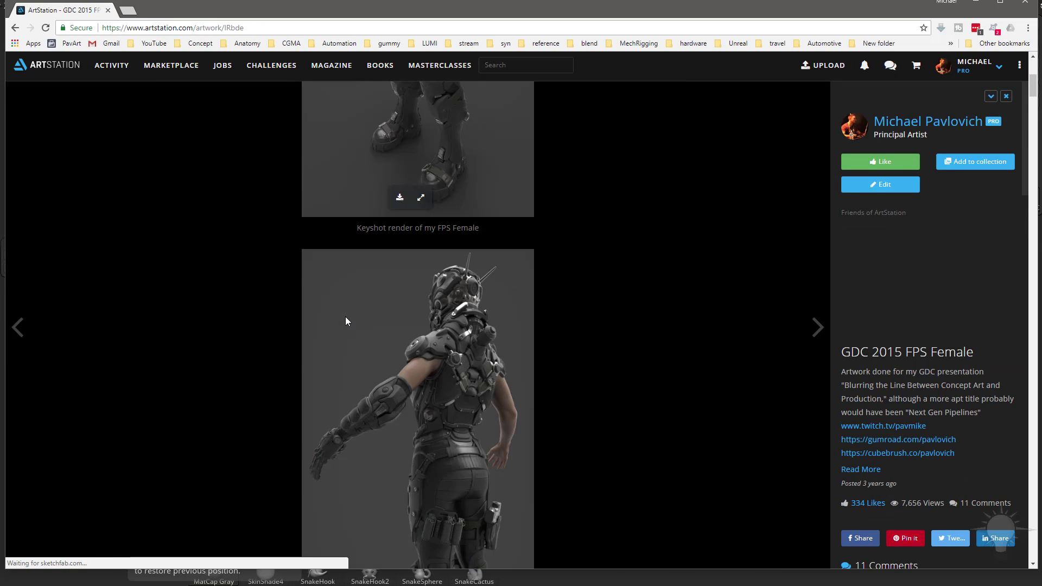
scroll(345, 319, "down", 5)
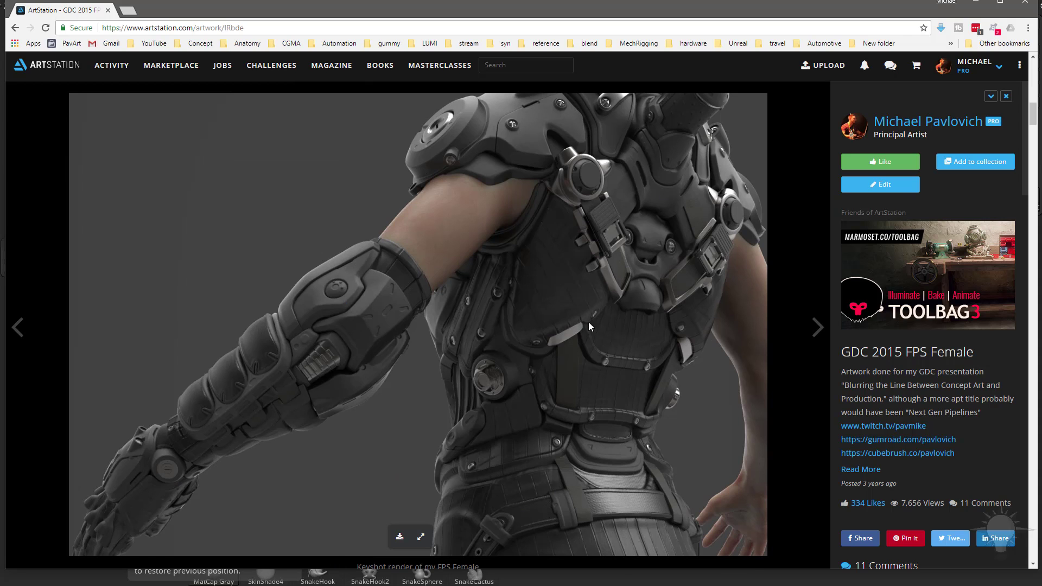
scroll(219, 359, "down", 20)
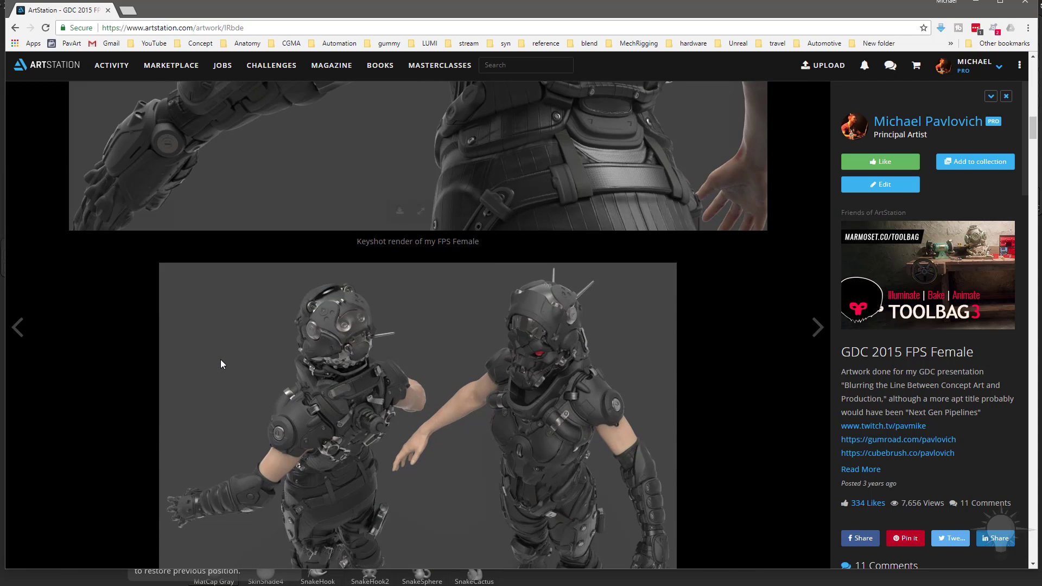
scroll(220, 384, "down", 20)
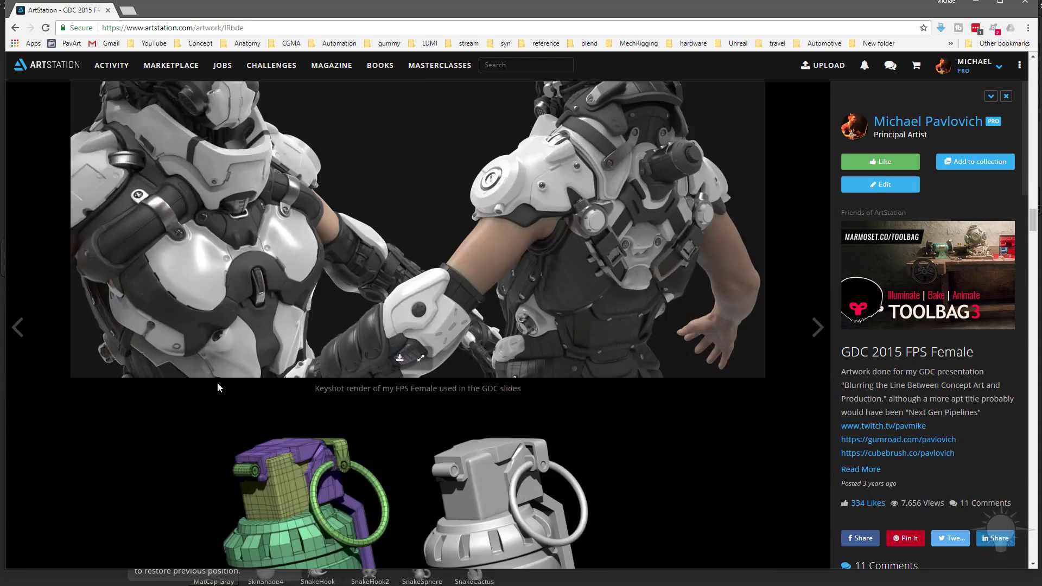
scroll(223, 373, "down", 2)
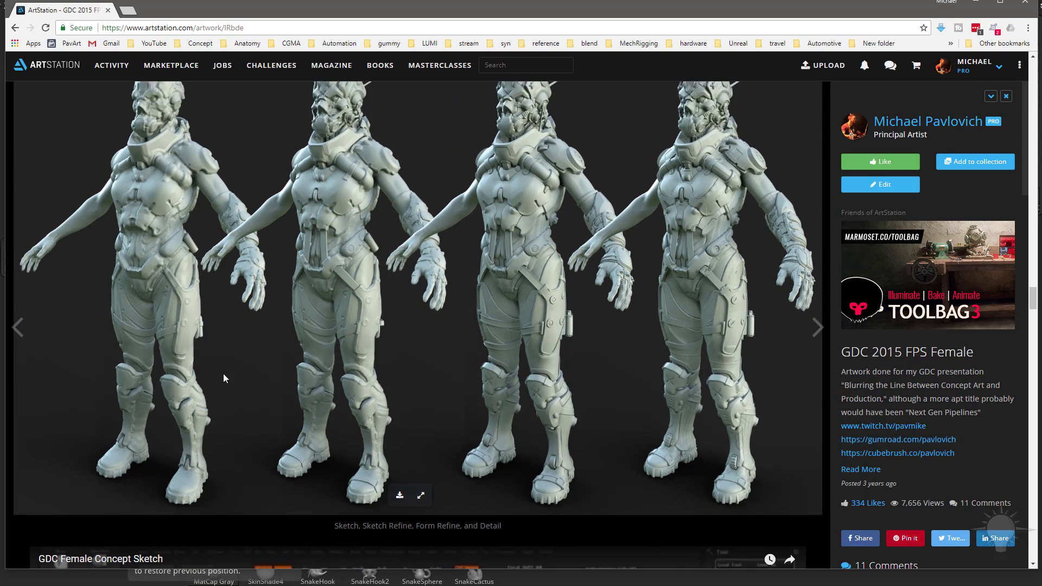
scroll(217, 360, "up", 1)
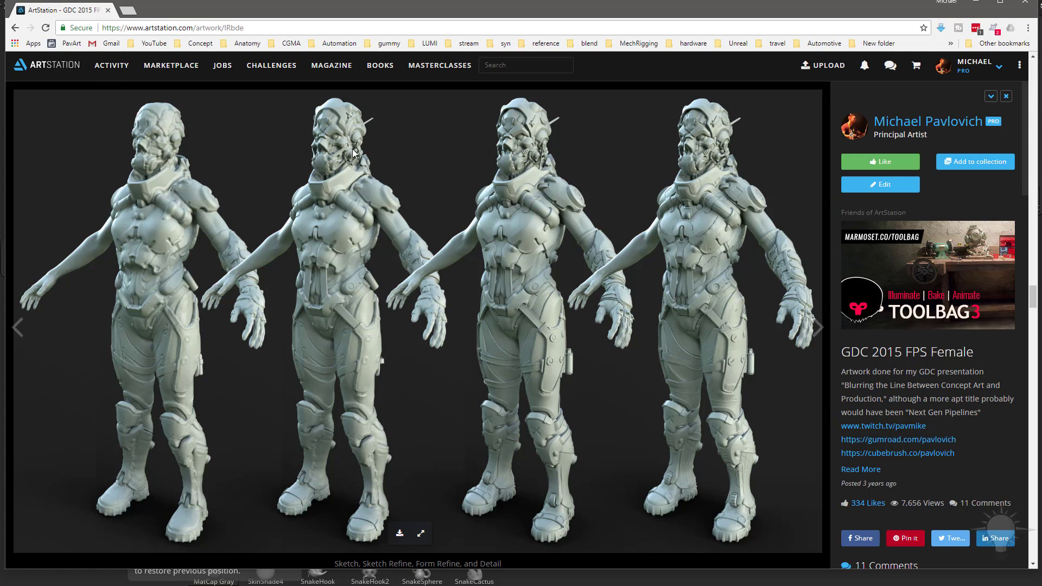
scroll(380, 319, "down", 15)
scroll(441, 257, "up", 7)
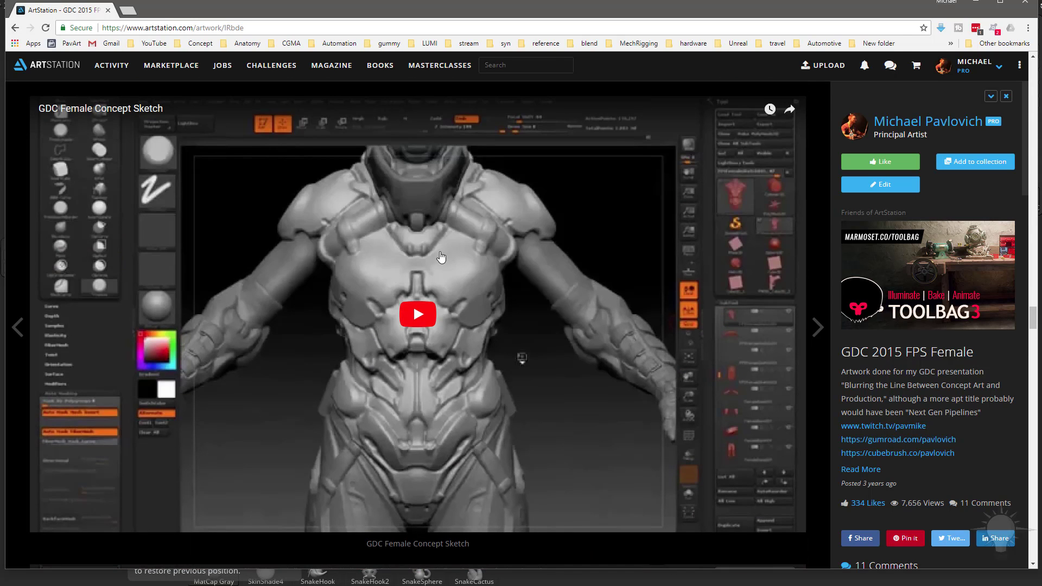
scroll(441, 257, "down", 9)
scroll(510, 276, "up", 8)
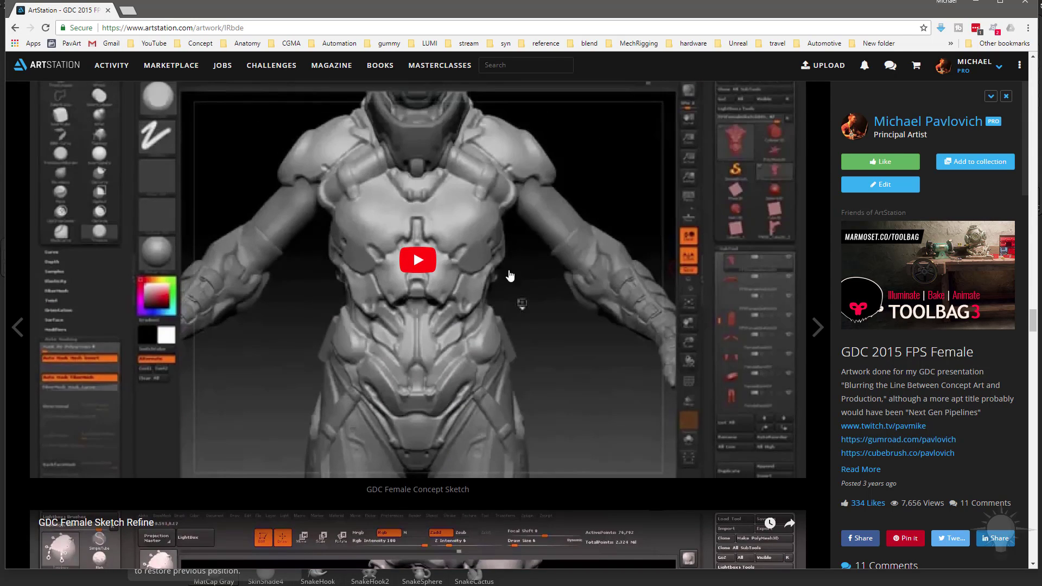
scroll(459, 276, "down", 12)
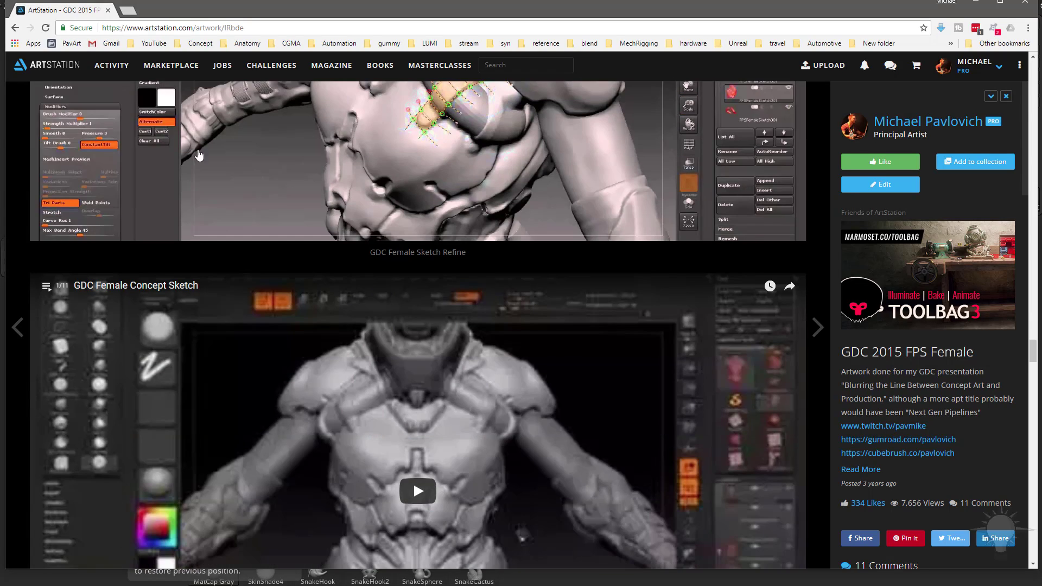
Step: Return to the ArtStation portfolio and open the Helmet Test Asset artwork
key("alt+Left")
scroll(535, 263, "down", 4)
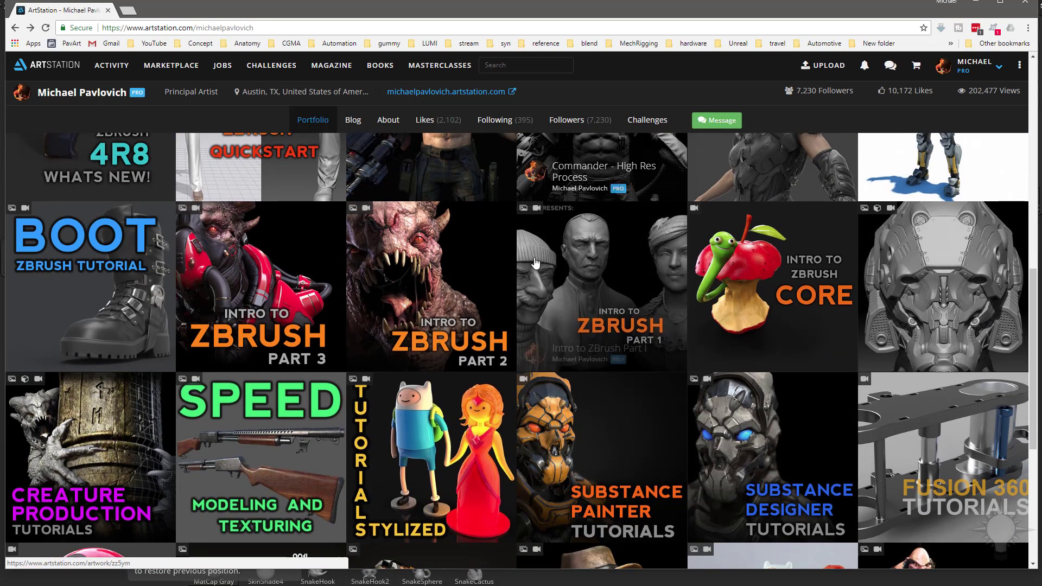
left_click(943, 304)
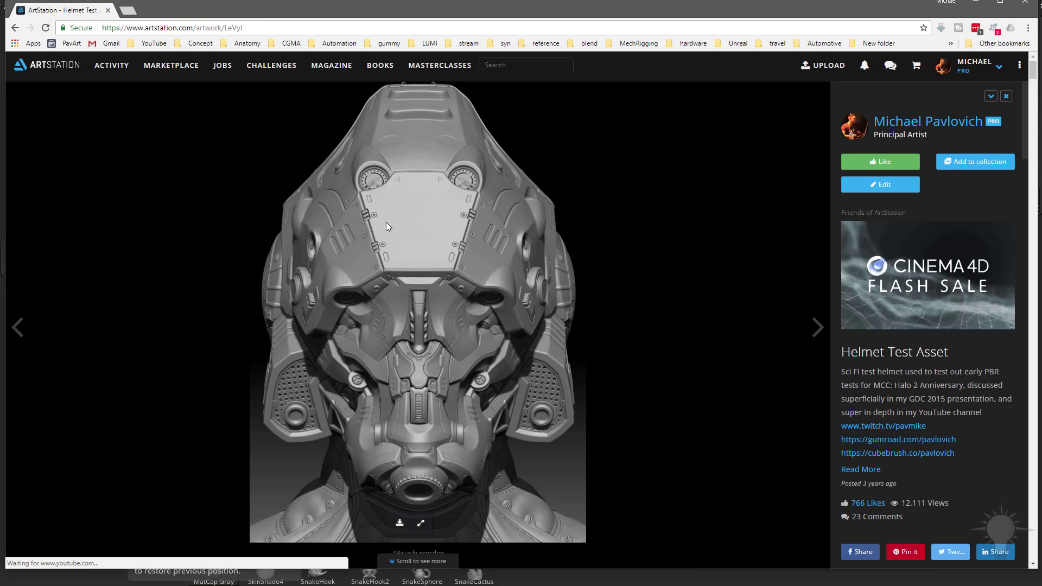
Step: Examine the Helmet Test Asset's renders, the sketch-to-detail progression grid and the ZBrush Mech Helmet process videos
scroll(388, 238, "down", 15)
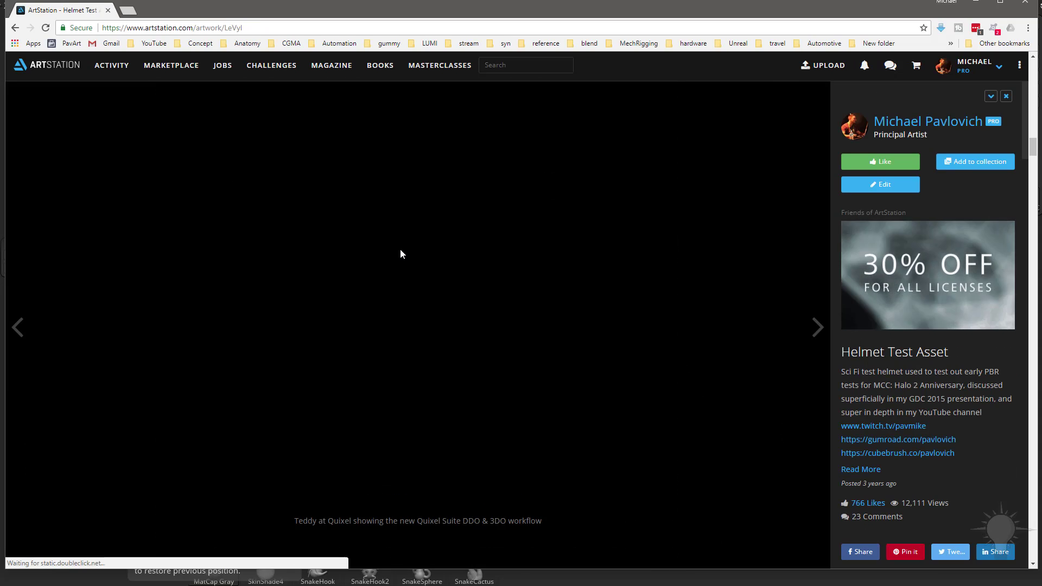
scroll(401, 249, "down", 15)
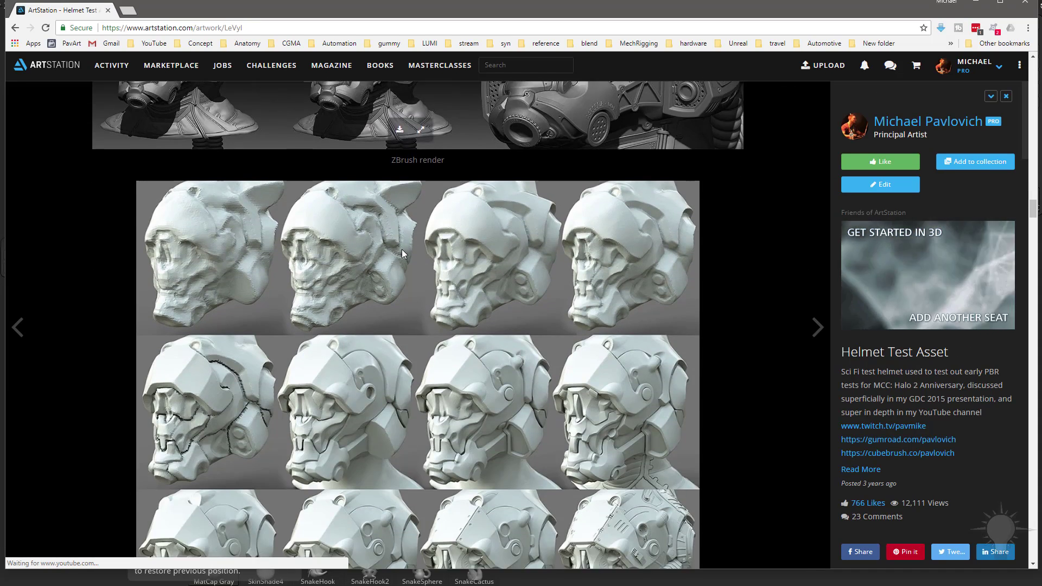
scroll(402, 249, "down", 2)
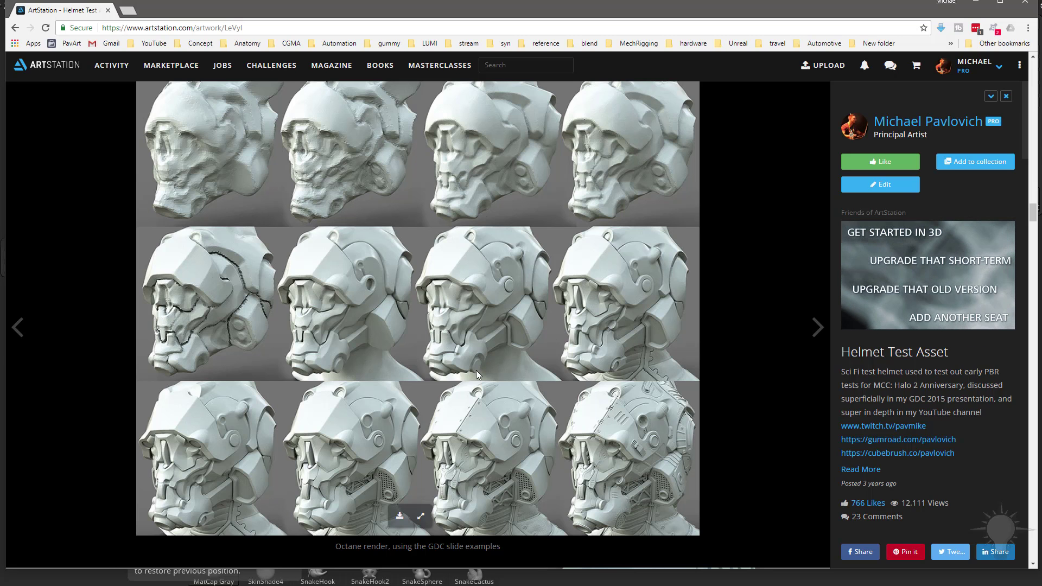
scroll(336, 354, "down", 5)
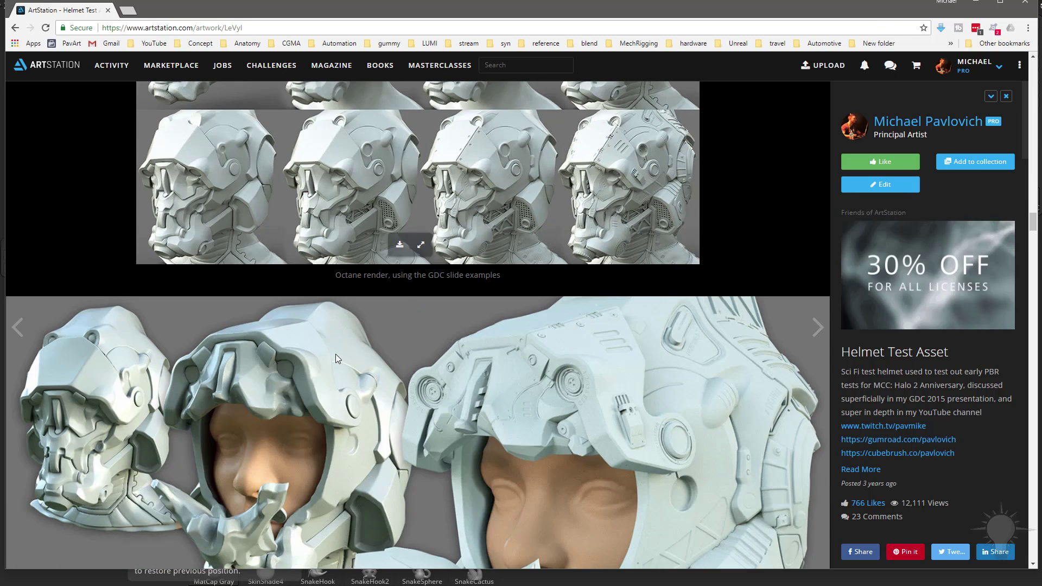
scroll(334, 350, "up", 7)
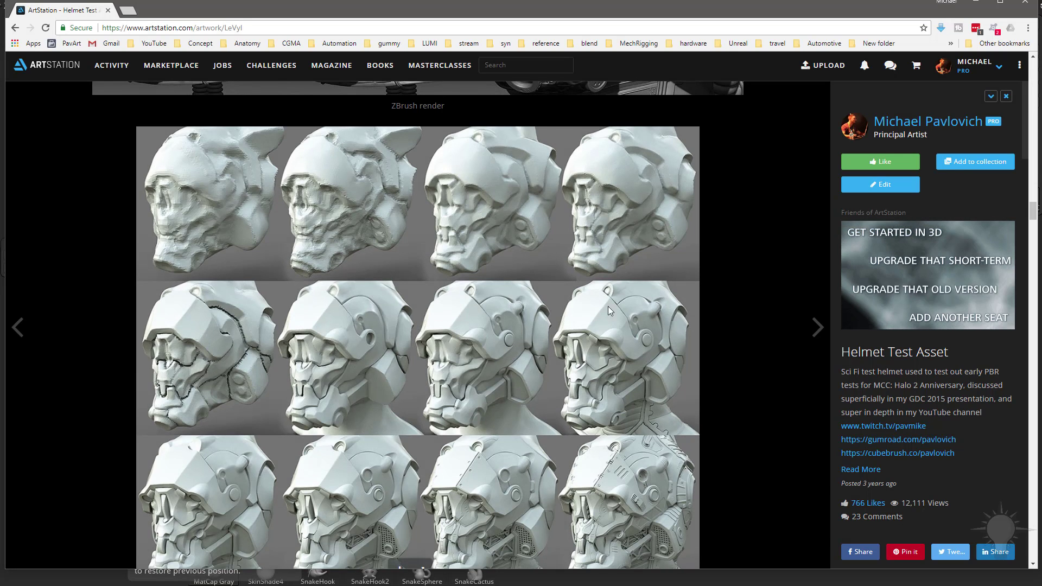
scroll(431, 346, "down", 20)
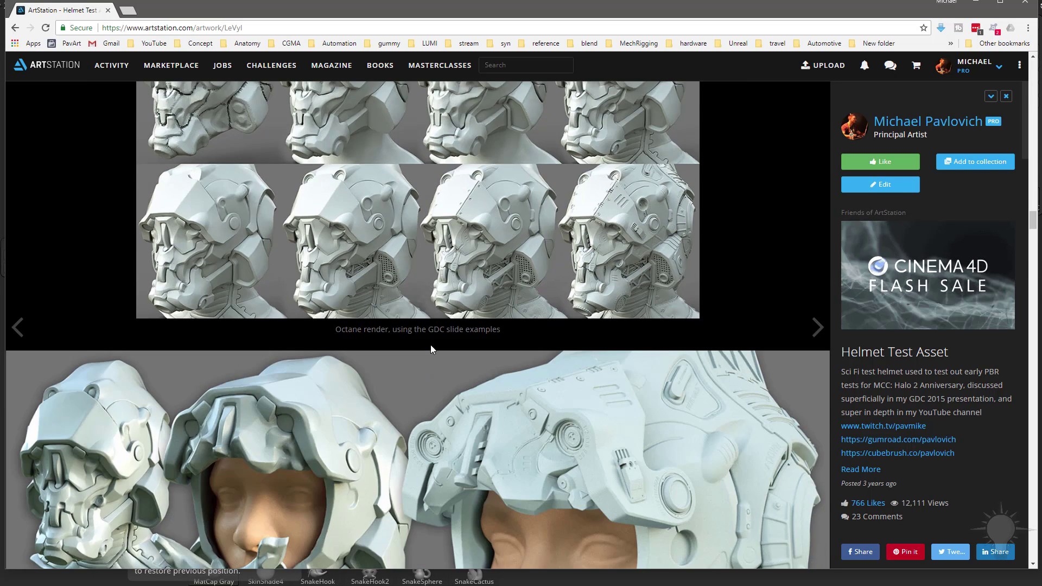
scroll(449, 354, "down", 19)
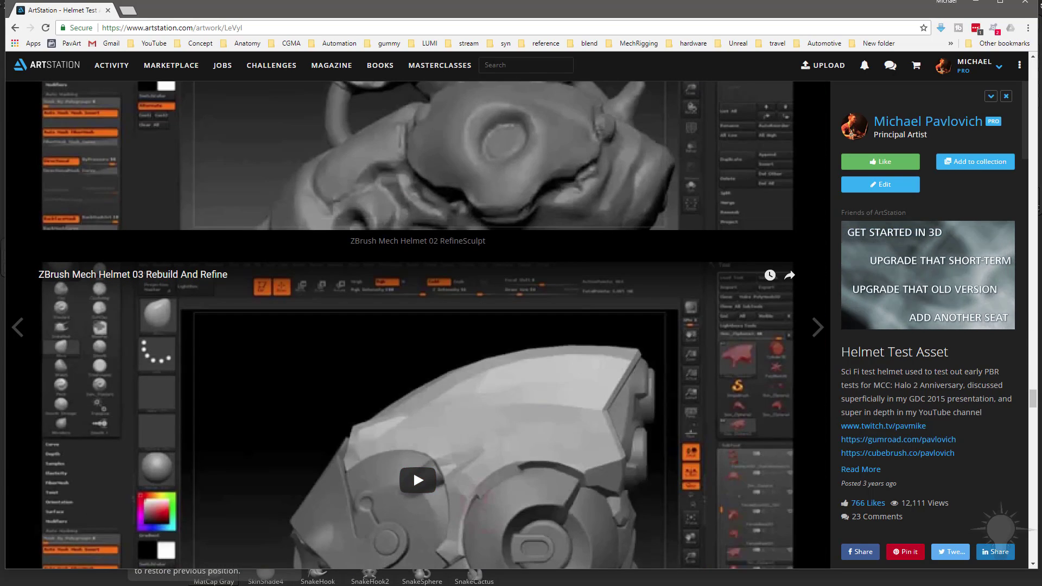
Step: Switch to the YouTube channel's playlists page and look through the tutorial playlists, including ZB4 R8 What's New and Sci Fi Pistol Series
key("alt+Tab")
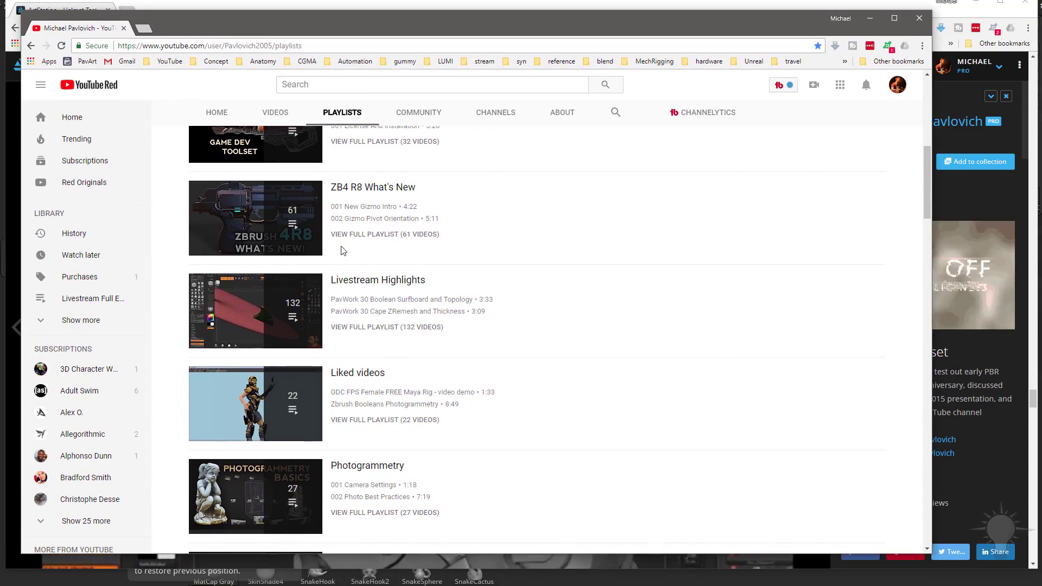
scroll(404, 297, "up", 7)
scroll(400, 315, "down", 13)
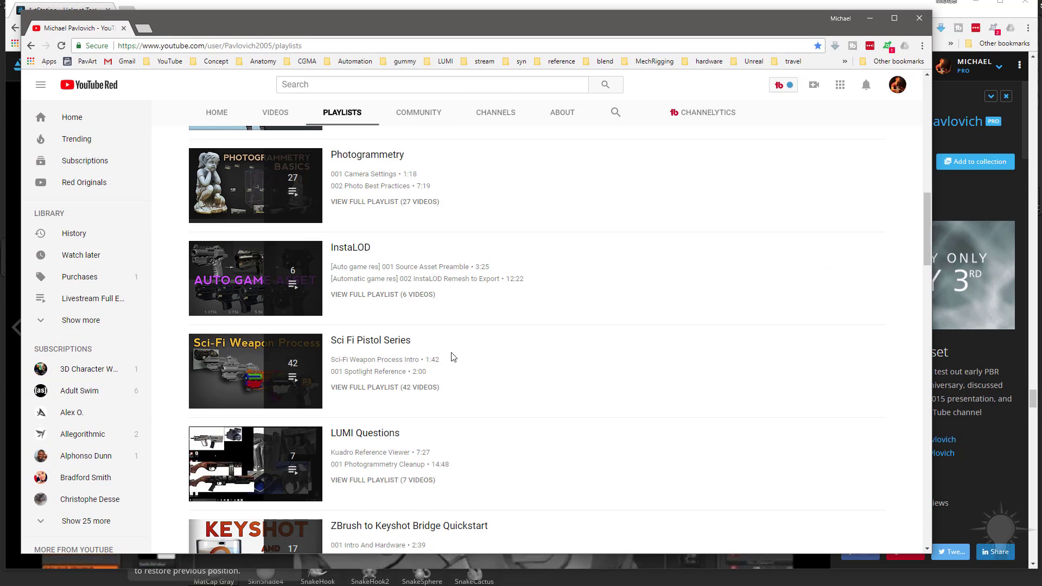
scroll(454, 357, "up", 2)
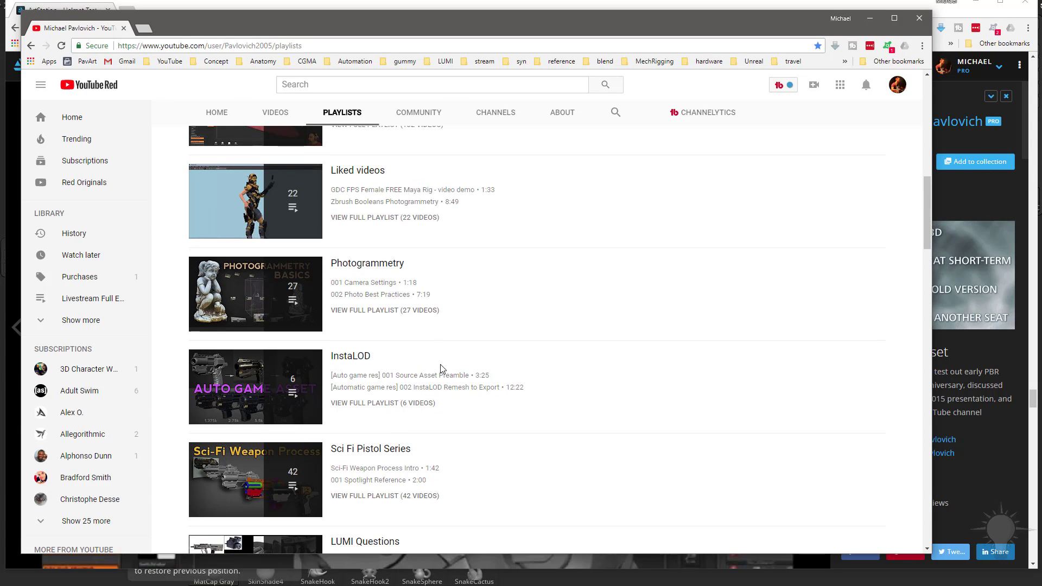
scroll(391, 450, "up", 5)
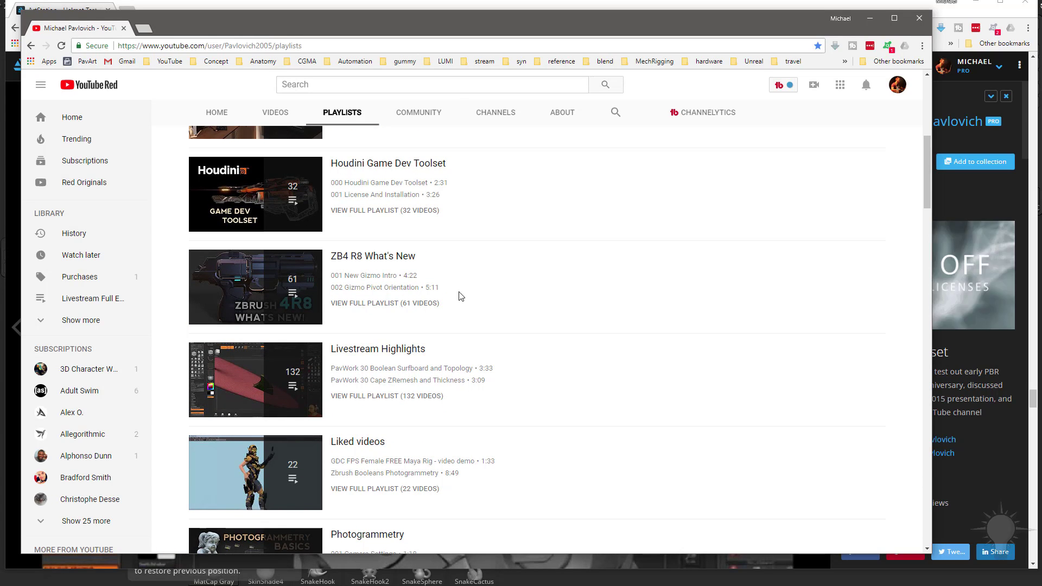
scroll(459, 295, "up", 2)
scroll(509, 415, "up", 2)
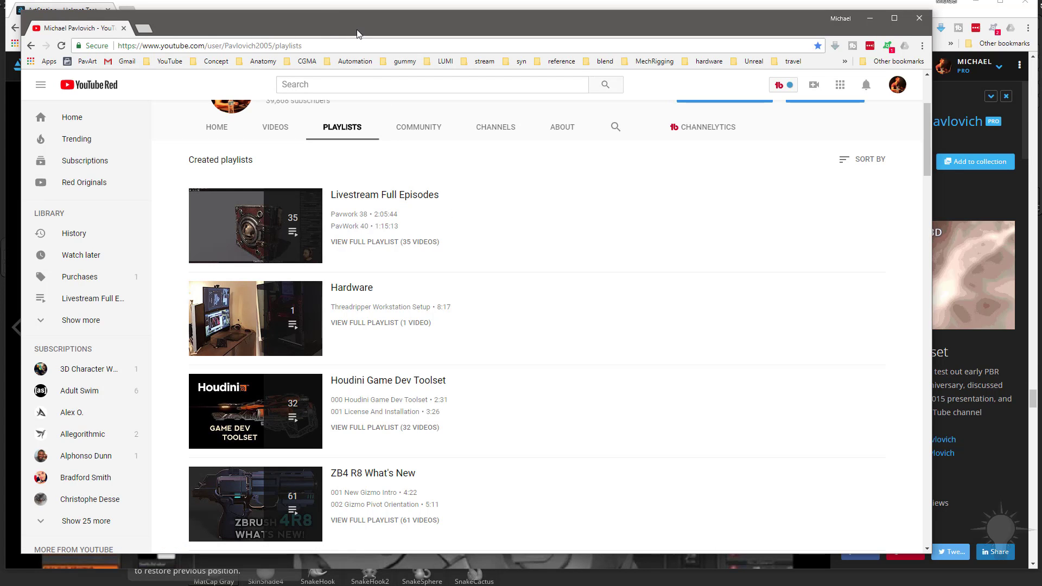
Step: Move the YouTube window out of the way, return to the ArtStation portfolio and look over its tutorial thumbnails
left_click_drag(357, 34, 486, 585)
key("alt+Left")
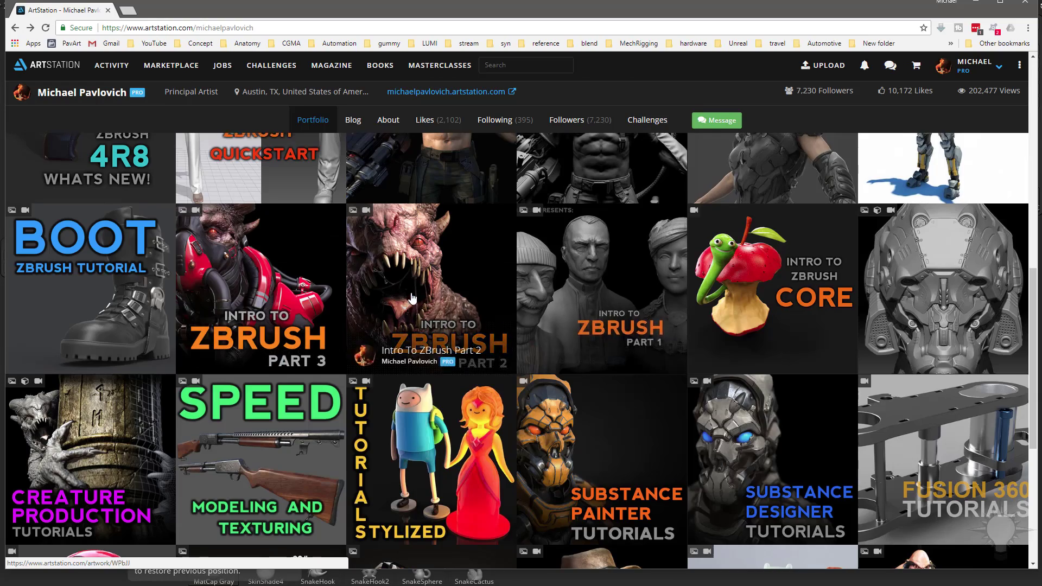
scroll(411, 298, "up", 7)
scroll(353, 335, "down", 2)
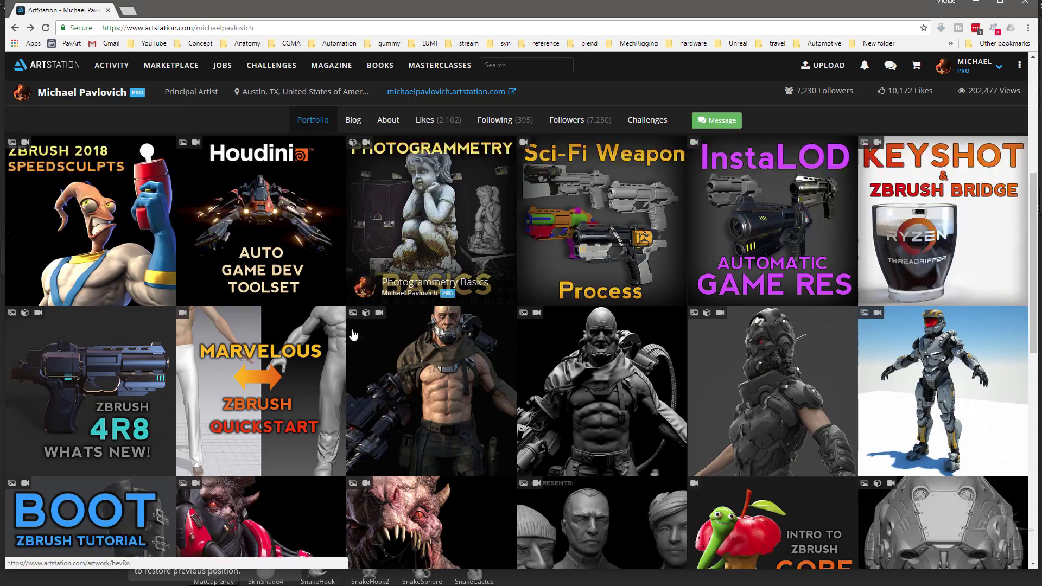
scroll(353, 335, "down", 2)
scroll(380, 358, "down", 3)
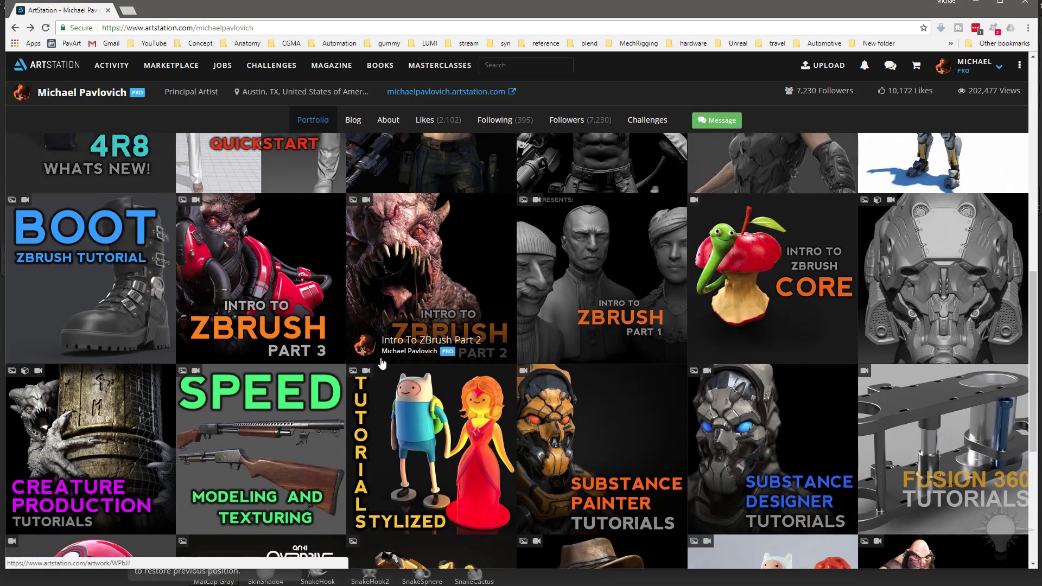
scroll(382, 363, "down", 3)
scroll(383, 362, "up", 12)
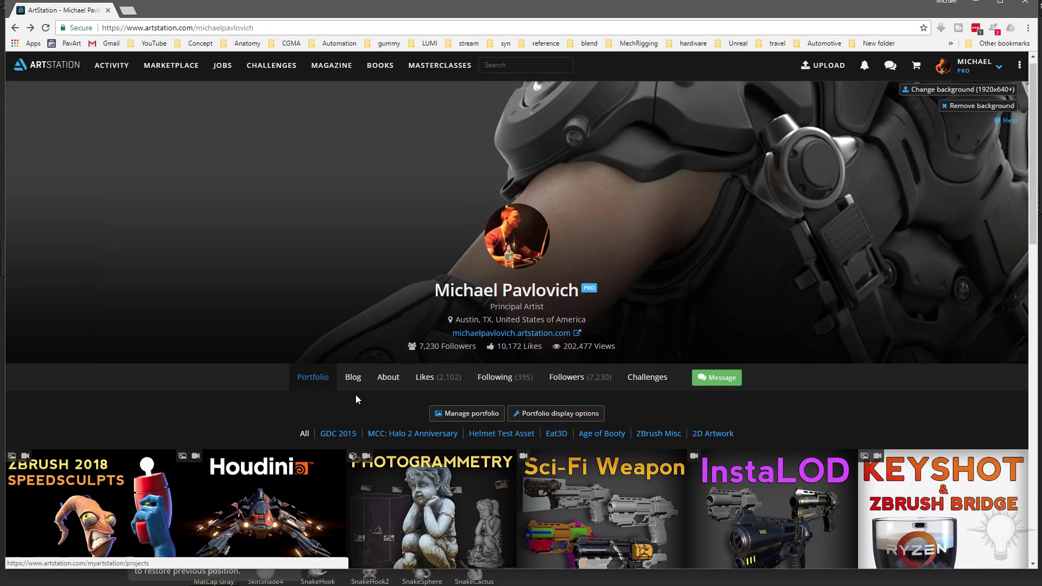
scroll(356, 395, "down", 5)
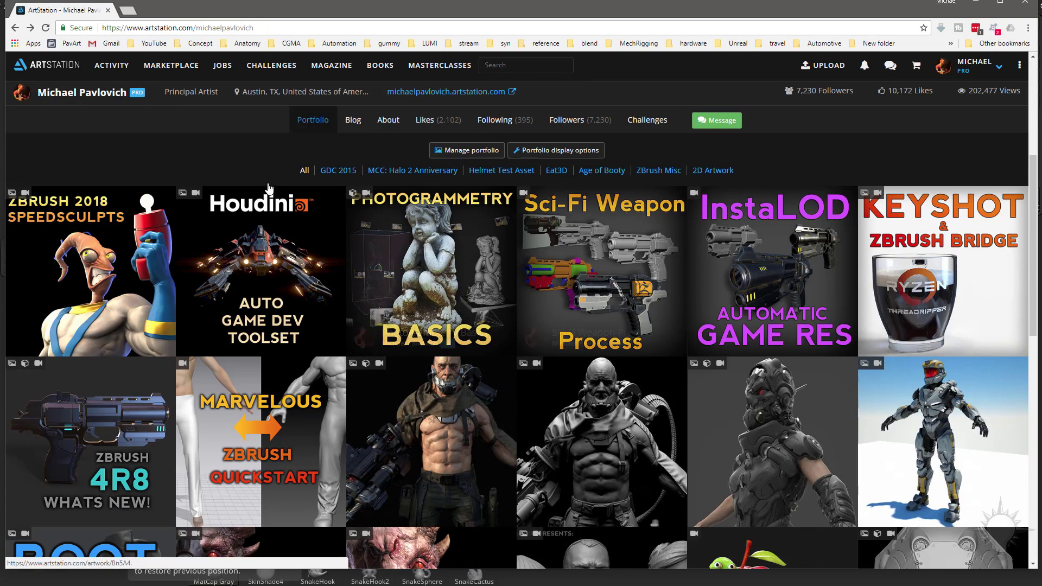
Step: Switch to ZBrush and assign Alpha 47 to the Standard brush
key("alt+Tab")
left_click_drag(733, 218, 739, 215)
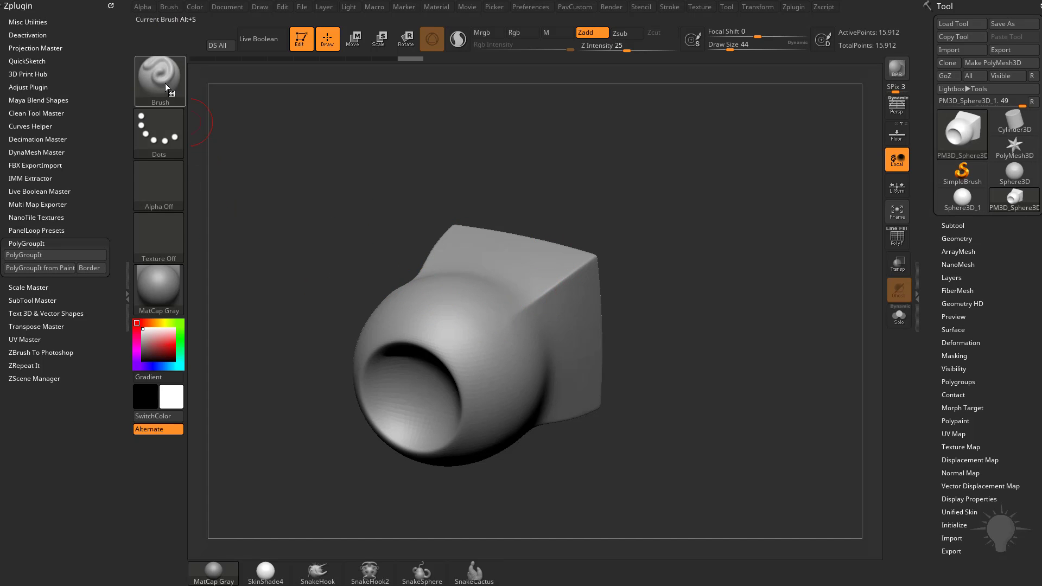
left_click(160, 184)
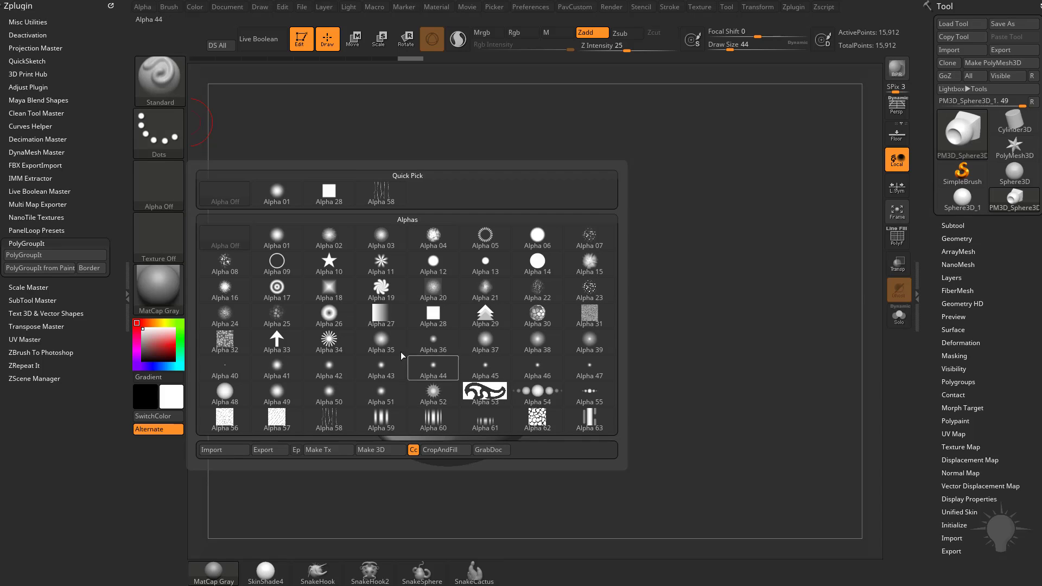
mouse_move(593, 350)
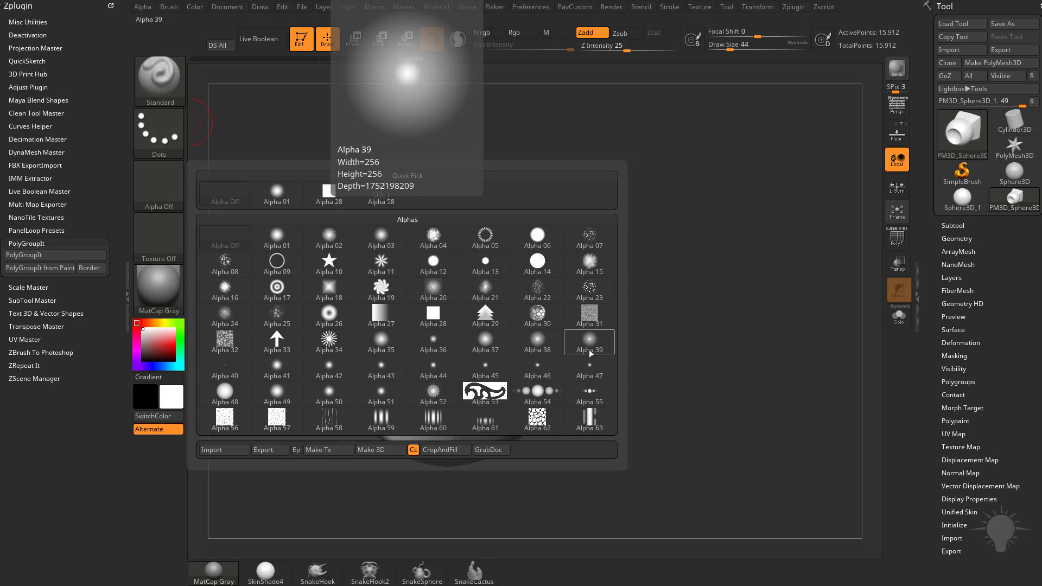
left_click(589, 368)
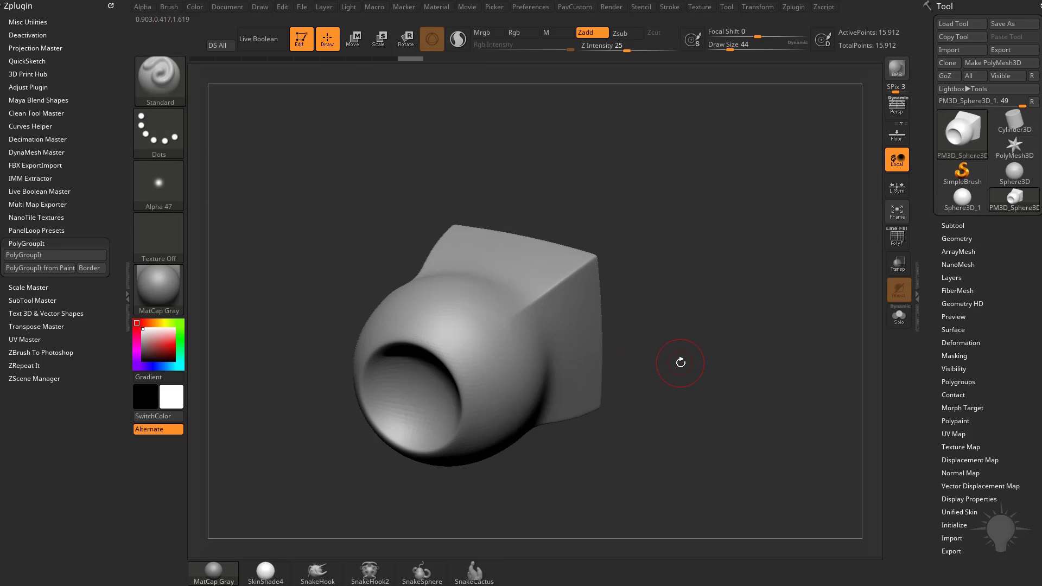
Step: Set the Standard brush's Z Intensity to 37 and Draw Size to 46, undoing a short test stroke on the sphere
left_click(669, 7)
left_click(694, 239)
left_click_drag(634, 55, 646, 54)
left_click_drag(477, 364, 480, 369)
key("ctrl+z")
key("s")
left_click_drag(495, 325, 500, 326)
Step: Try a thin brush stroke down the side of the sphere and undo it
left_click_drag(500, 300, 474, 331)
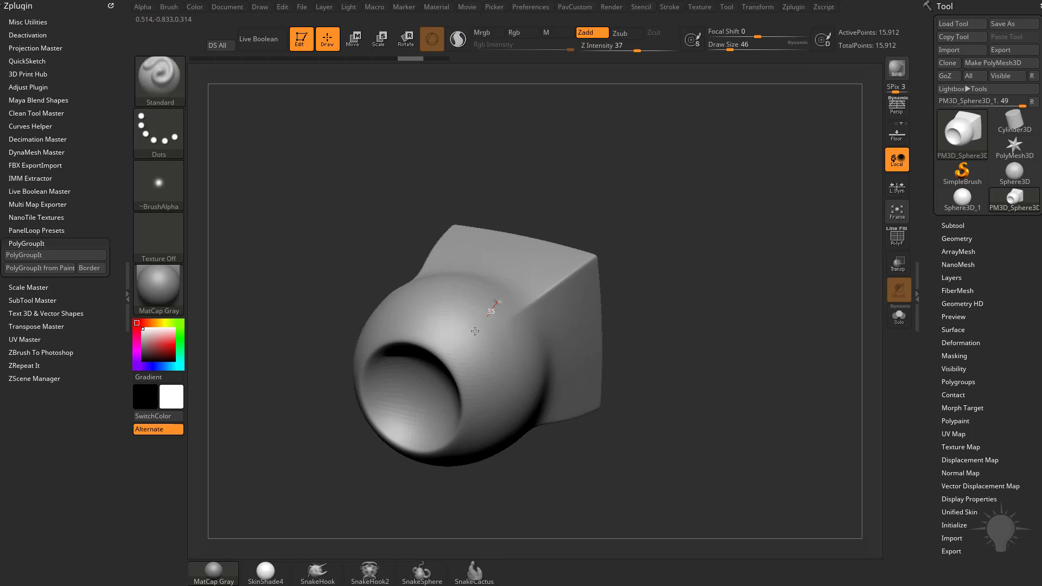
left_click_drag(518, 397, 519, 402)
key("ctrl+z")
key("ctrl+z")
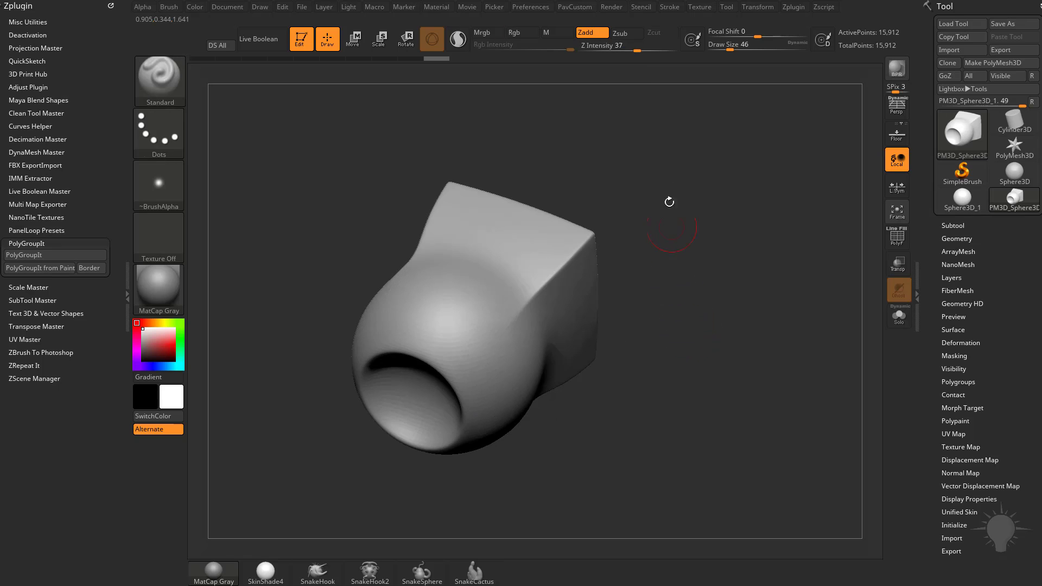
Step: Sculpt a thin stroke down the sphere's side at Z Intensity 47 and show the polygon wireframe
left_click_drag(639, 51, 645, 50)
mouse_move(494, 301)
left_mouse_down()
mouse_move(473, 383)
mouse_move(520, 401)
left_mouse_up()
left_click_drag(624, 325, 756, 297)
left_click(897, 237)
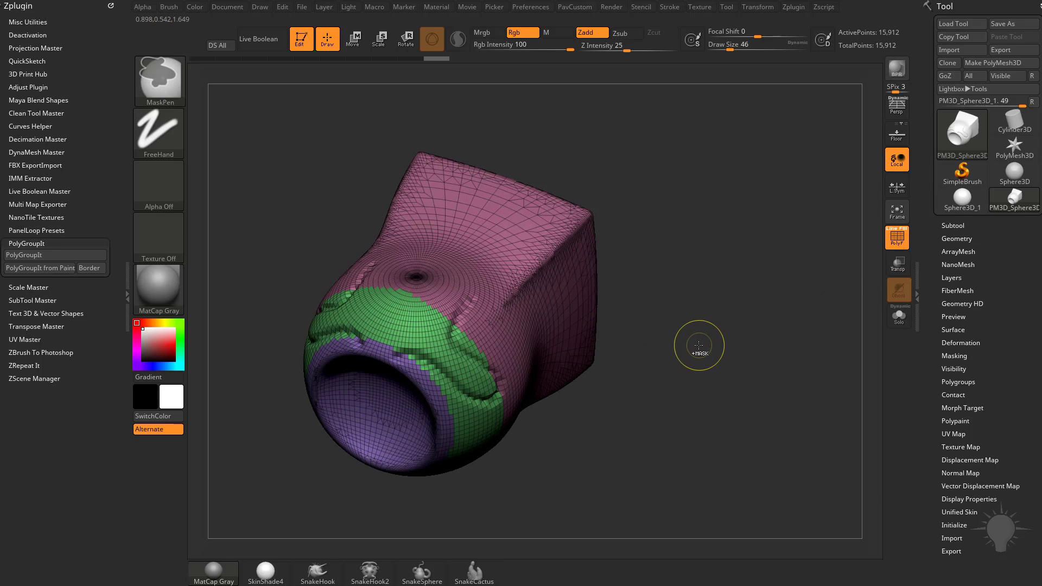
Step: Hide the wireframe, clear the stroke and subdivide the mesh to SDiv 2
key("shift+f")
key("ctrl+d")
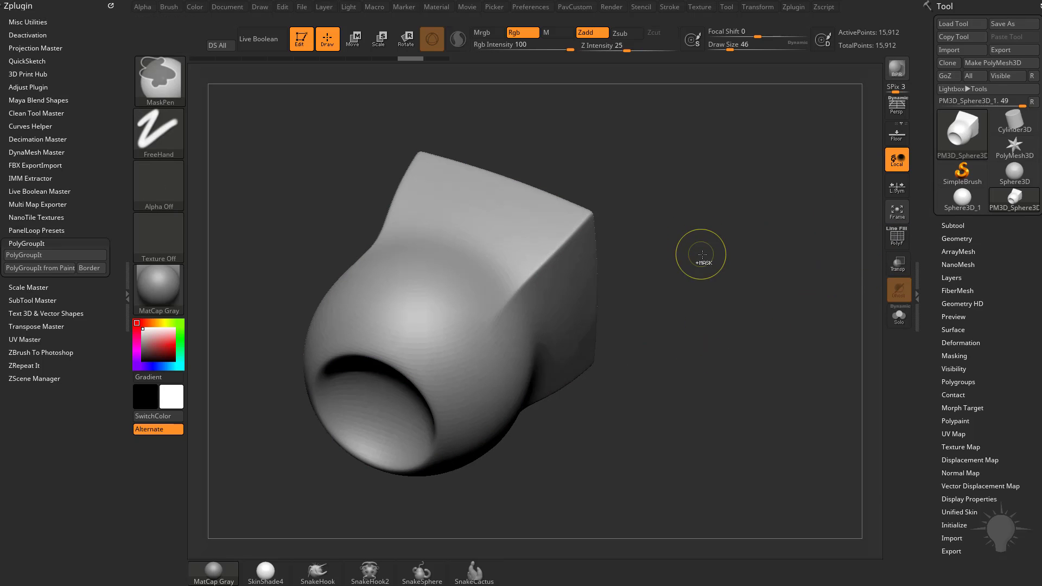
left_click(950, 238)
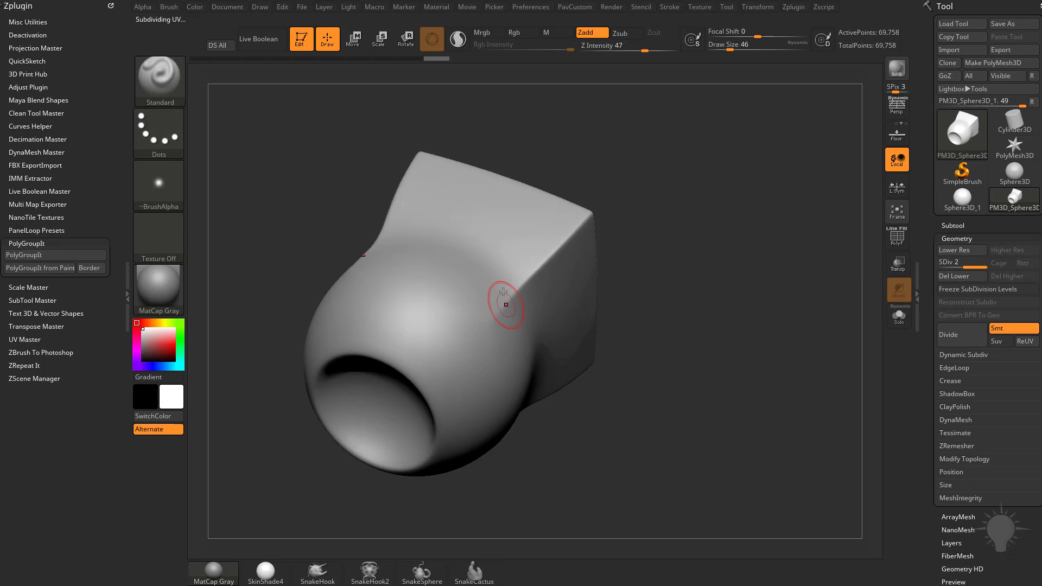
Step: Try a stroke down the side of the subdivided sphere, undo it and return the mesh to its unsubdivided state
mouse_move(481, 285)
left_mouse_down()
mouse_move(458, 365)
mouse_move(482, 403)
left_mouse_up()
key("ctrl+z")
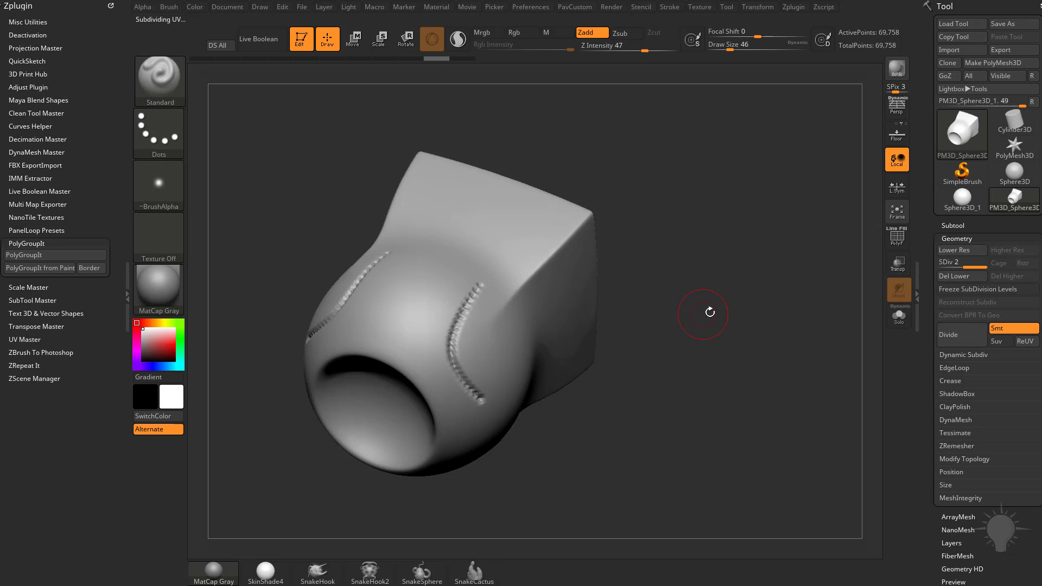
key("ctrl+z")
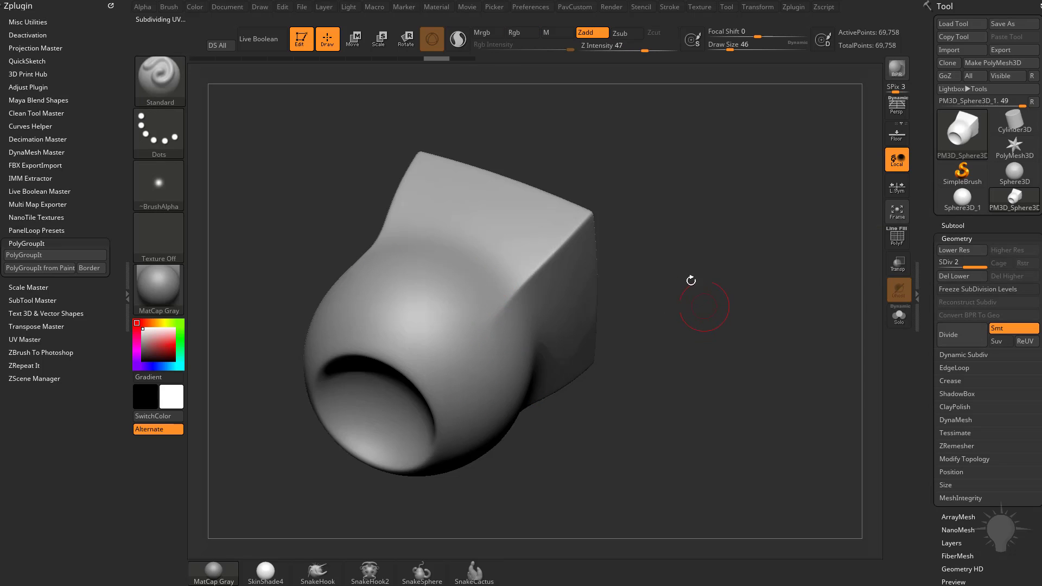
left_click(954, 275)
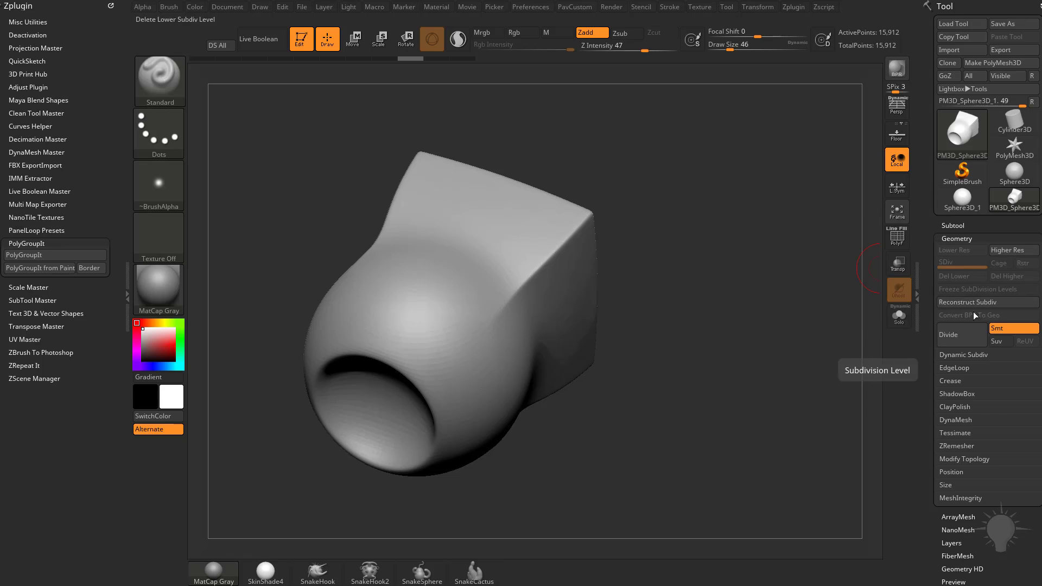
Step: Enable Sculptris Pro, sculpt a stroke down the sphere's side with Draw Size 56 and show the wireframe to inspect the tessellation
left_click(458, 39)
key("s")
left_click(493, 297)
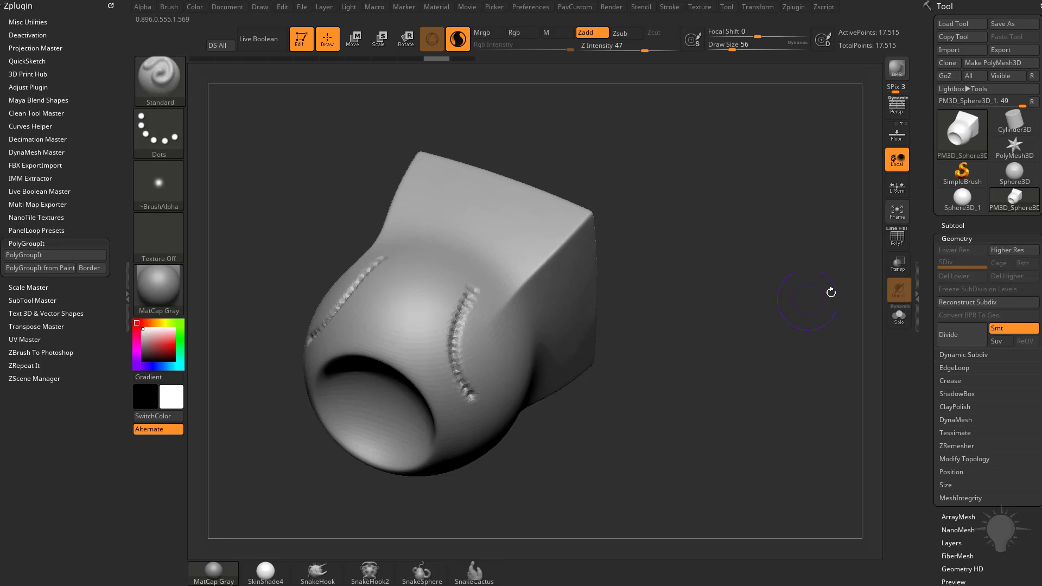
key("shift+f")
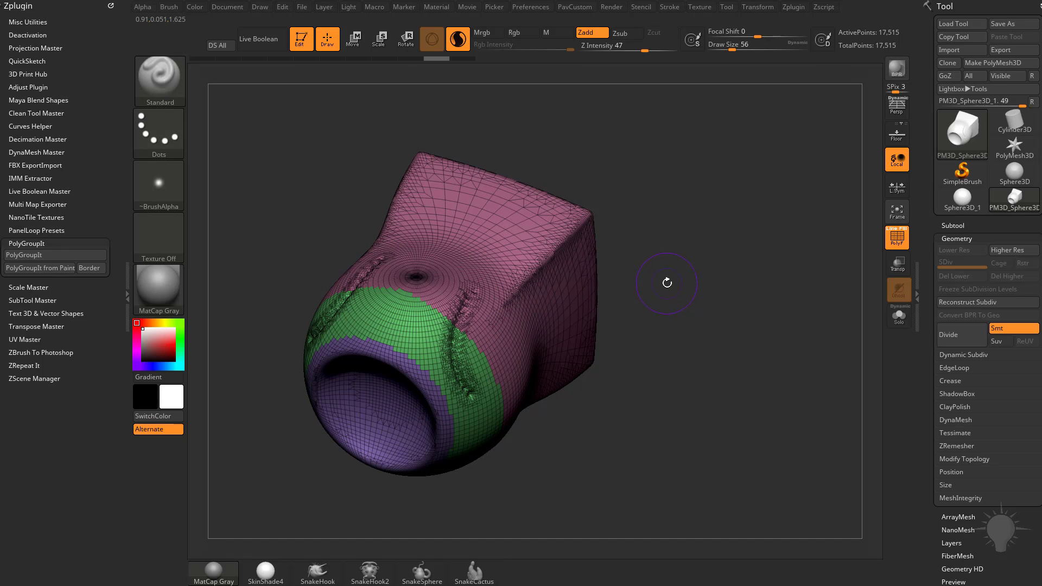
Step: Undo the Sculptris Pro stroke, try another one along the sphere's side, hide the wireframe and undo that stroke too
key("ctrl+z")
left_click_drag(481, 274, 459, 396)
left_click(897, 239)
key("ctrl+z")
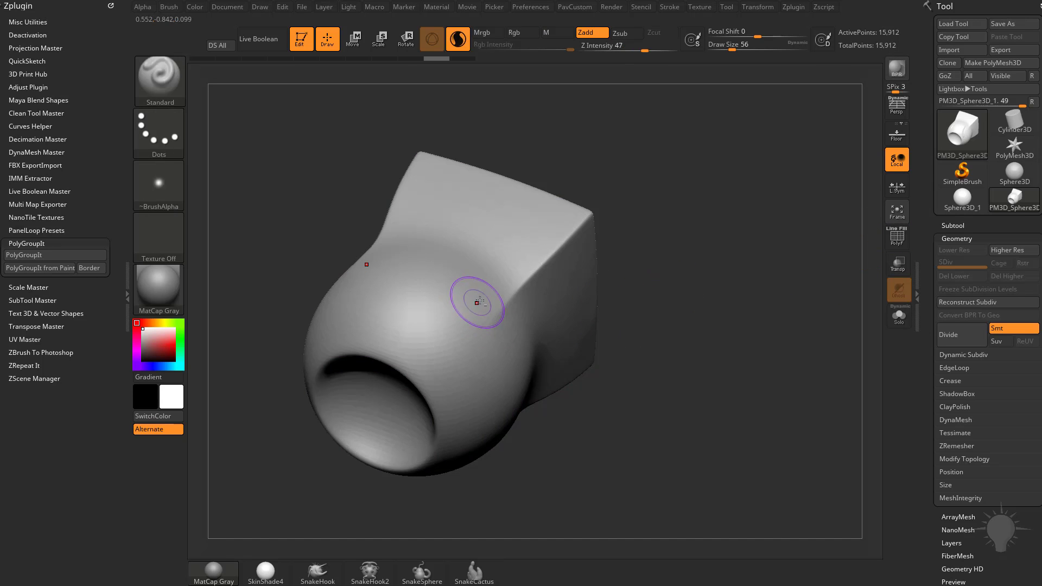
Step: Set the Standard brush's LazyStep to about 0.133 between two Sculptris Pro test strokes down the sphere's side, and undo the strokes
left_click_drag(480, 301, 484, 414)
left_click(668, 7)
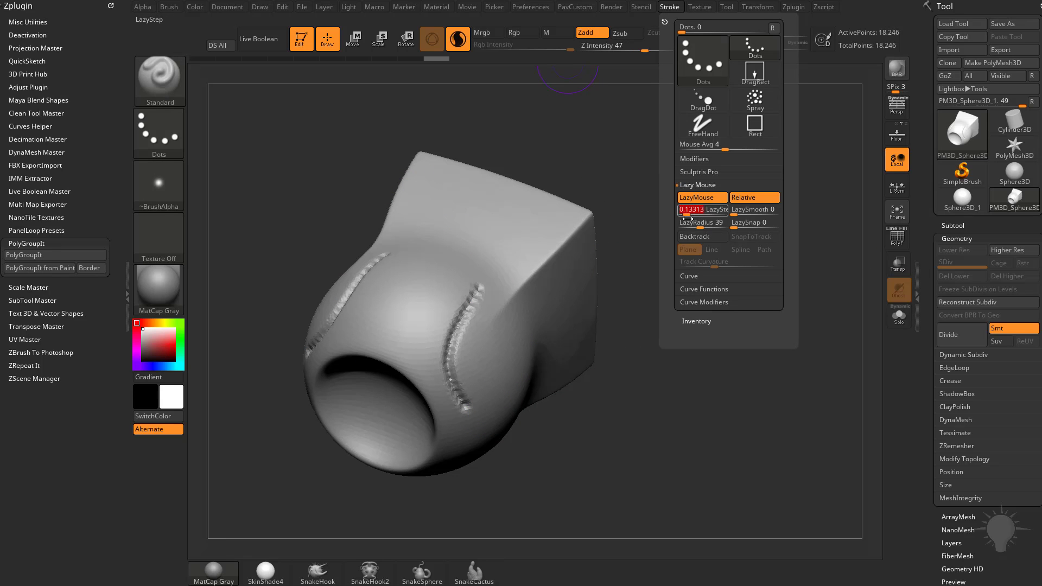
mouse_move(457, 283)
left_mouse_down()
mouse_move(441, 409)
mouse_move(478, 455)
left_mouse_up()
key("ctrl+z")
key("ctrl+z")
key("ctrl+z")
Step: Try two more Sculptris Pro strokes down the model, the second from the block with Draw Size 44, undoing each one
left_click_drag(478, 280, 463, 405)
key("ctrl+z")
mouse_move(532, 216)
left_mouse_down()
mouse_move(482, 276)
mouse_move(462, 391)
left_mouse_up()
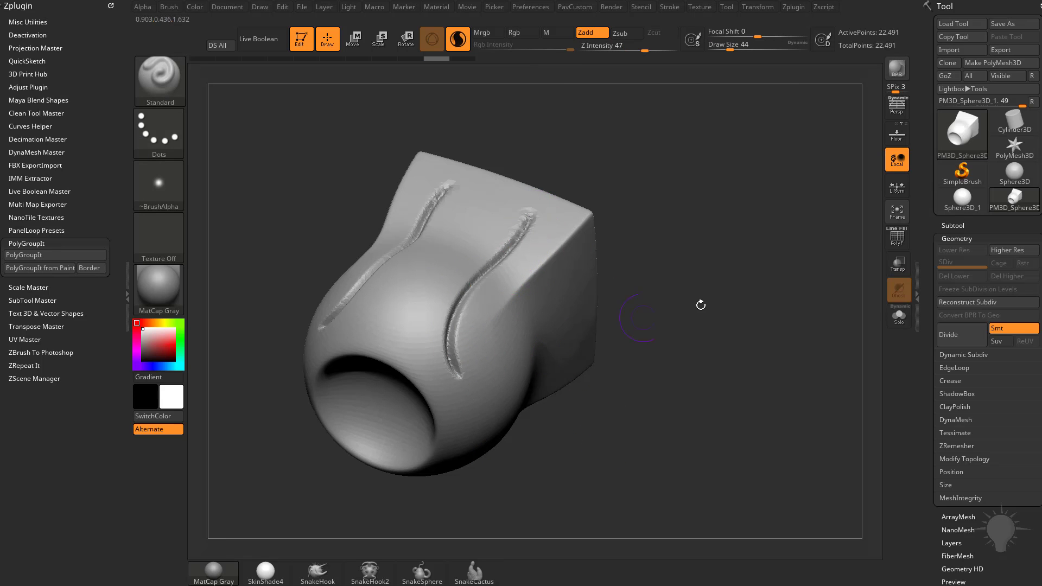
key("ctrl+z")
Step: Disable Sculptris Pro and try two strokes from the block onto the sphere with Draw Size 44, undoing each one
left_click(460, 44)
left_click_drag(618, 139, 614, 176)
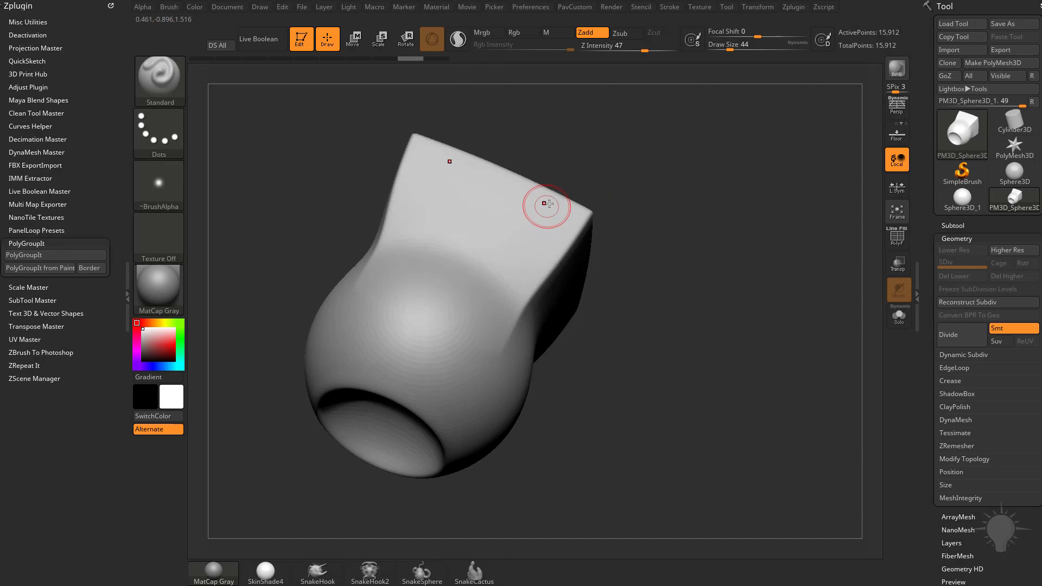
left_click_drag(544, 204, 481, 299)
key("ctrl+z")
mouse_move(542, 202)
left_mouse_down()
mouse_move(472, 308)
mouse_move(461, 352)
mouse_move(480, 407)
left_mouse_up()
key("ctrl+z")
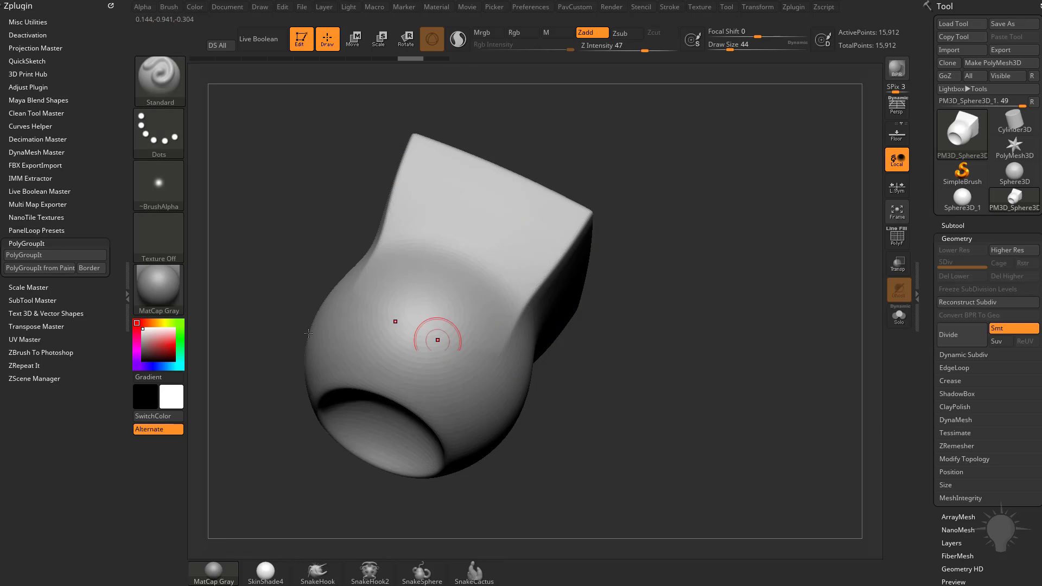
Step: Enable Sculptris Pro and try two thin strokes from the block onto the sphere with Draw Size 33, undoing each one
left_click(457, 39)
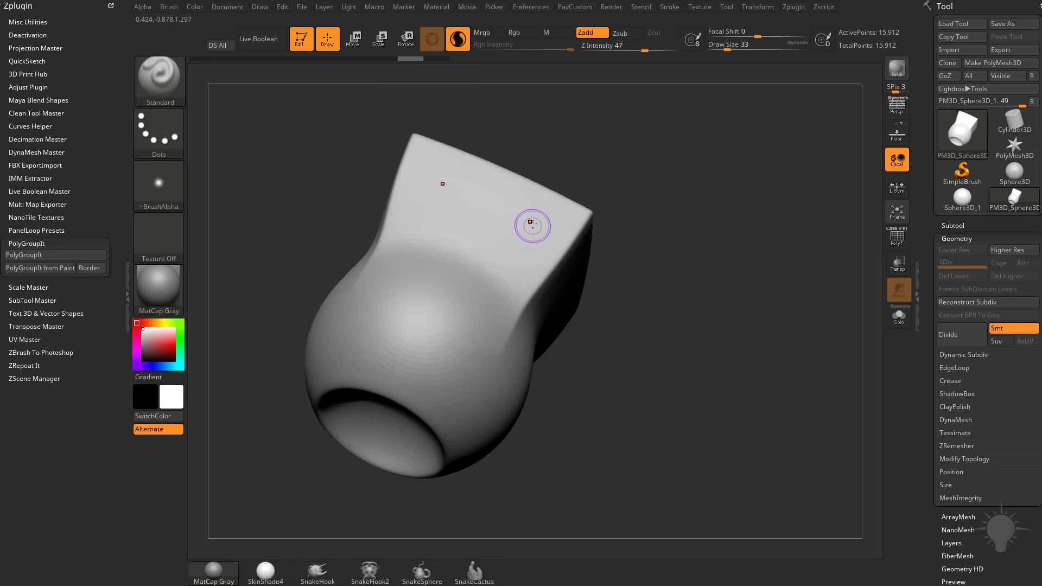
mouse_move(534, 220)
left_mouse_down()
mouse_move(488, 282)
mouse_move(467, 337)
left_mouse_up()
key("ctrl+z")
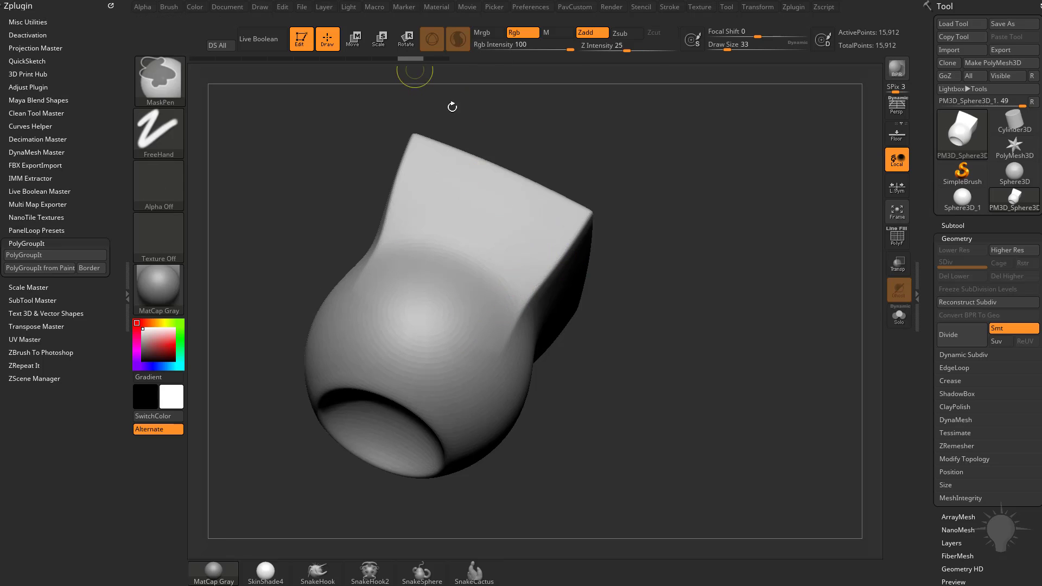
mouse_move(521, 220)
left_mouse_down()
mouse_move(477, 296)
mouse_move(447, 391)
left_mouse_up()
mouse_move(722, 286)
left_mouse_down()
mouse_move(705, 263)
mouse_move(714, 266)
left_mouse_up()
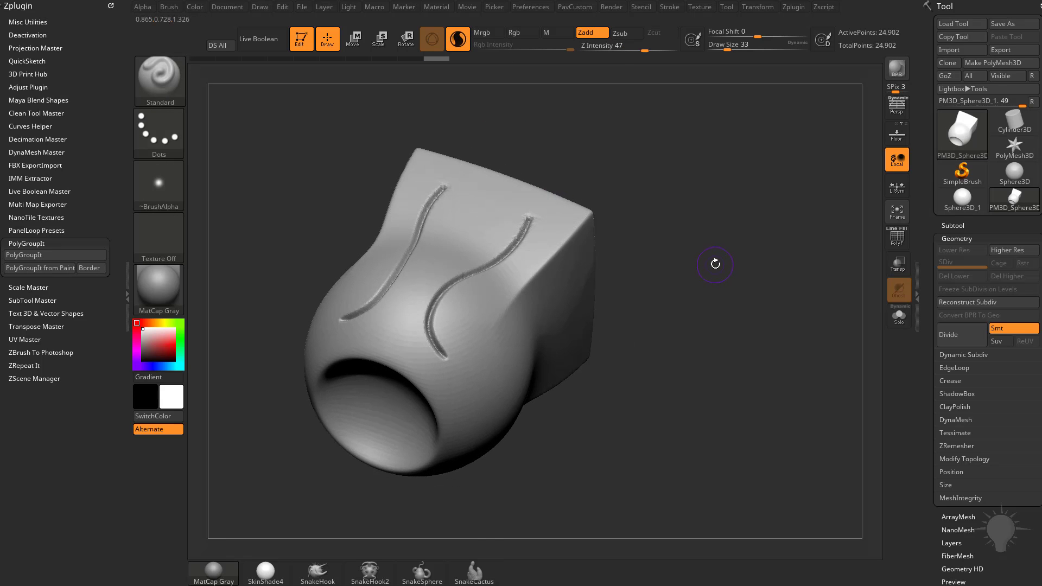
key("ctrl+z")
Step: Show the wireframe and convert the mesh to a DynaMesh at Resolution 128
left_click(897, 238)
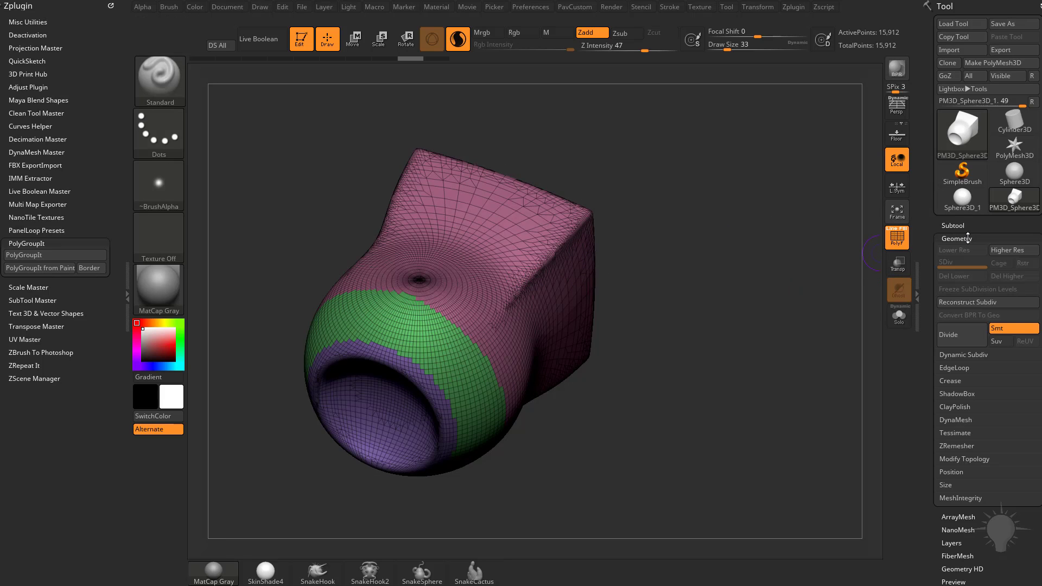
key("shift")
scroll(949, 283, "down", 5)
key("shift")
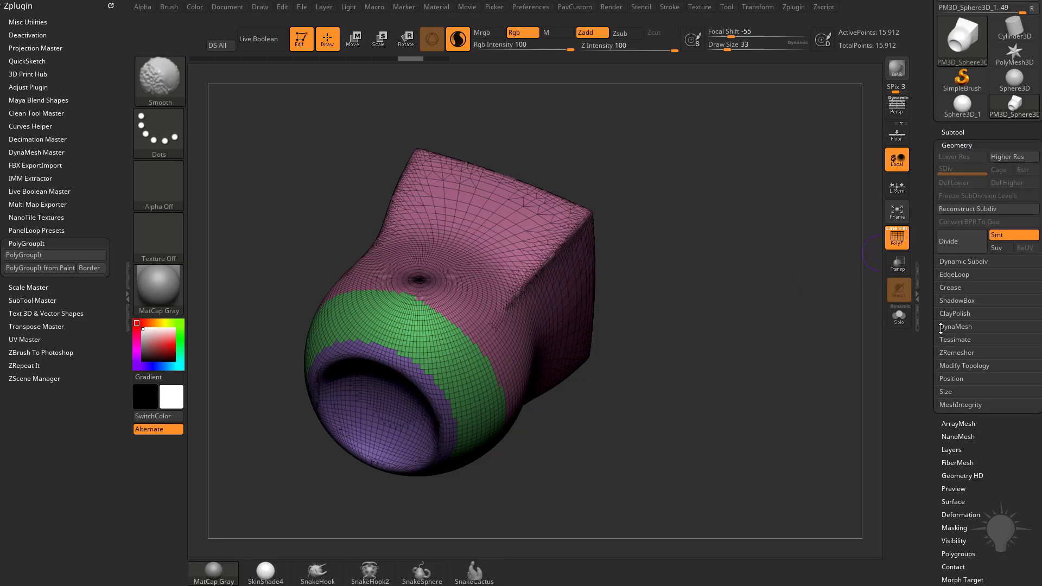
left_click(955, 326)
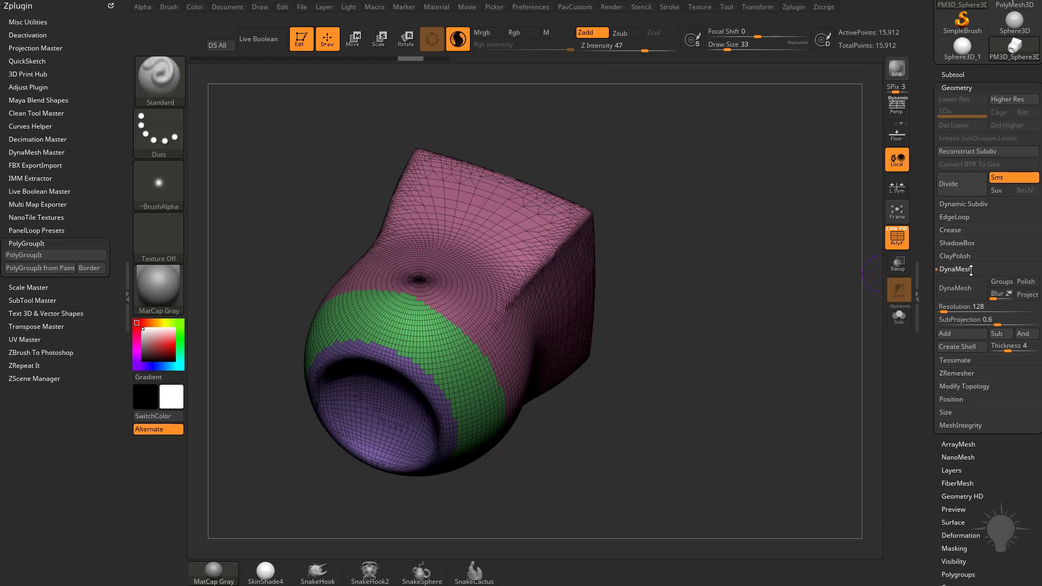
left_click(955, 287)
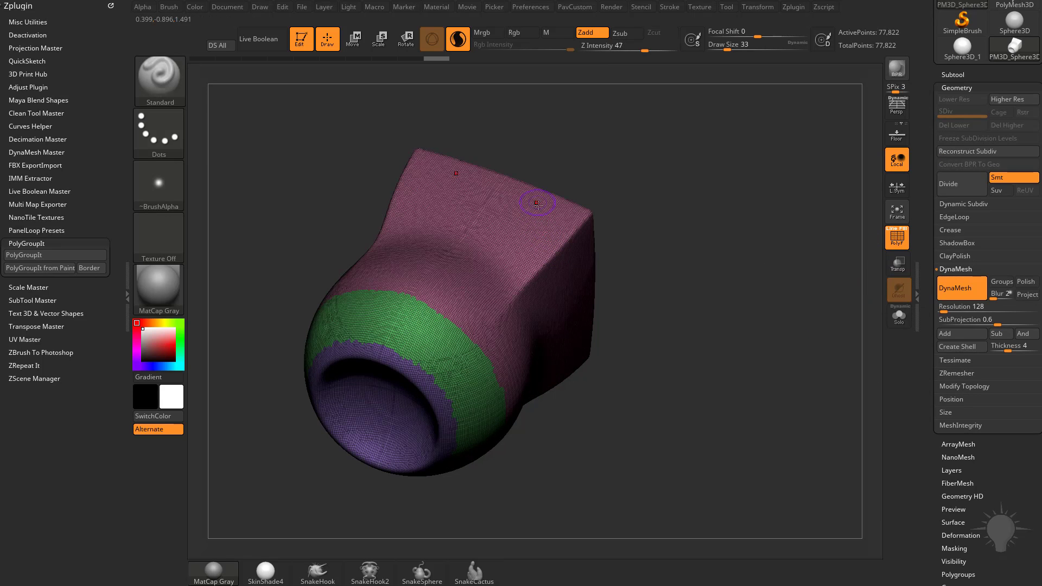
Step: Try Sculptris Pro strokes across the DynaMeshed block and sphere, hide the wireframe and undo the strokes
mouse_move(536, 203)
left_mouse_down()
mouse_move(473, 279)
mouse_move(560, 238)
left_mouse_up()
left_click(896, 237)
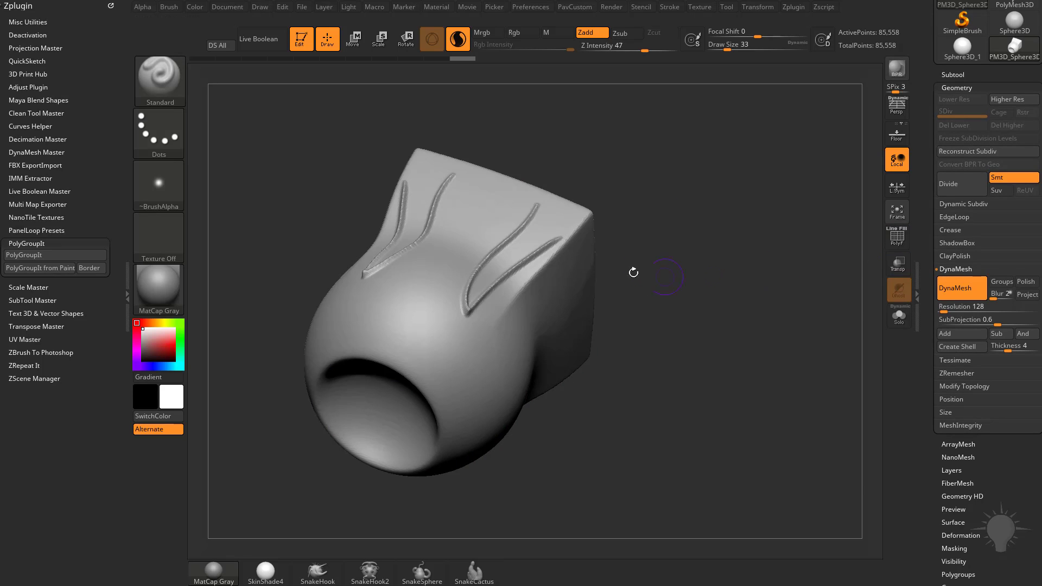
key("ctrl+z")
key("ctrl+z")
key("ctrl+z")
key("ctrl+z")
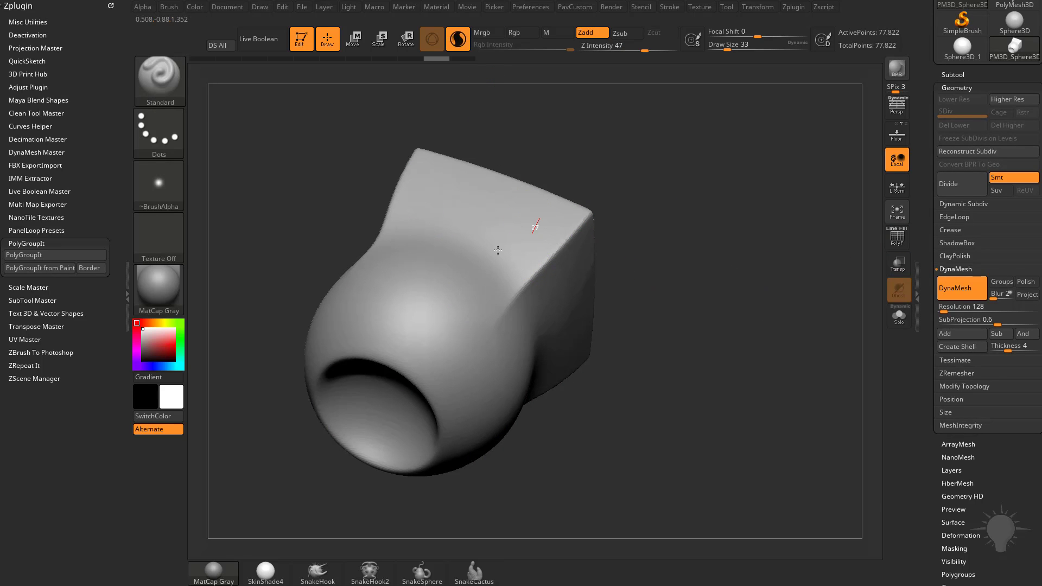
left_click_drag(498, 250, 535, 381)
key("ctrl+z")
Step: Try strokes on the DynaMeshed surface without Sculptris Pro, and undo them together with the DynaMesh conversion
left_click(459, 45)
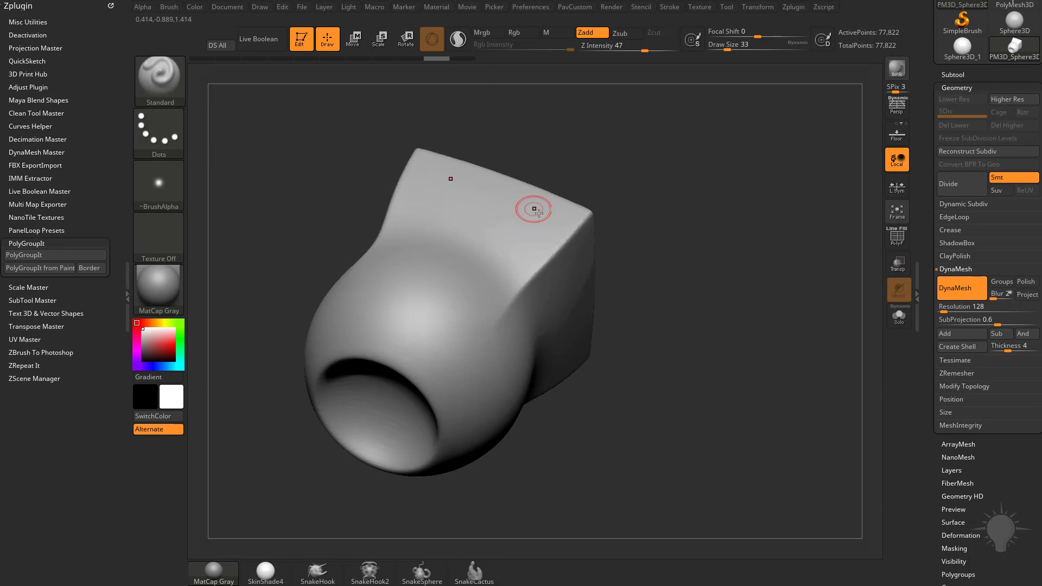
mouse_move(533, 216)
left_mouse_down()
mouse_move(476, 346)
mouse_move(493, 266)
mouse_move(489, 391)
left_mouse_up()
key("ctrl+z")
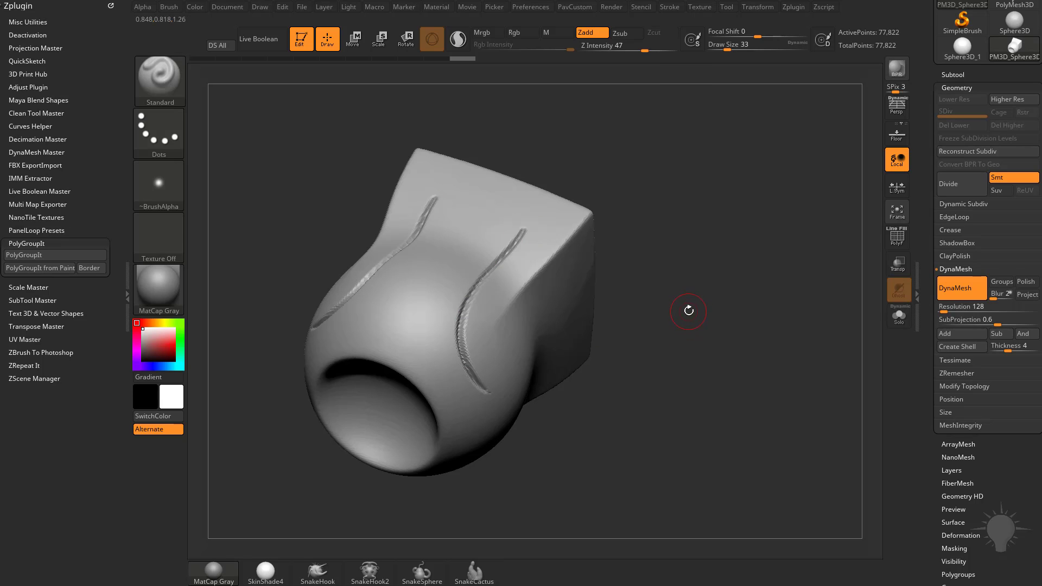
key("ctrl+z")
key("ctrl+z")
key("ctrl+z")
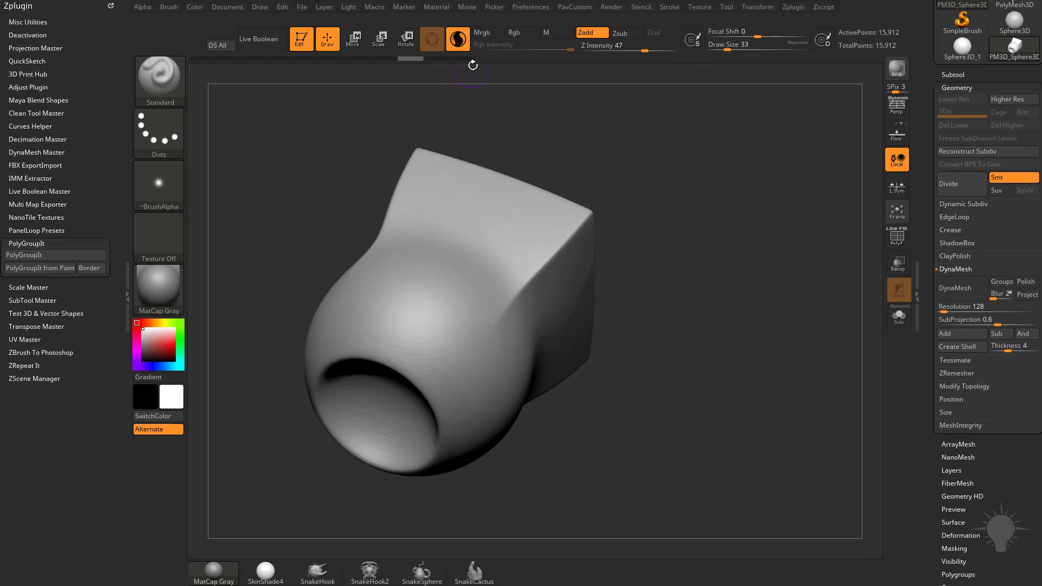
Step: Show the wireframe and apply the gizmo's Remesh By Dynamesh deformer with its density set to 124412
left_click(897, 243)
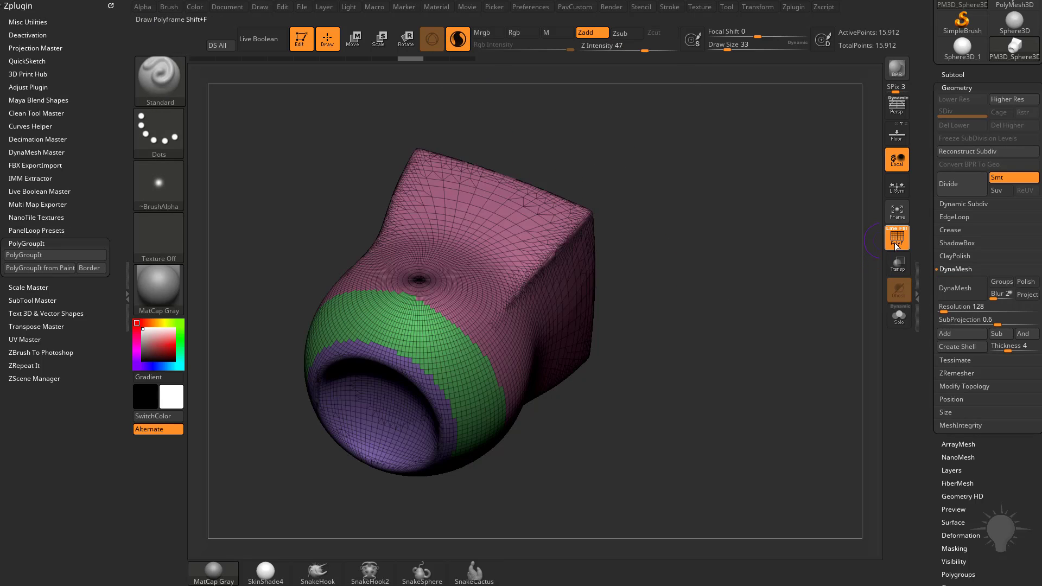
key("w")
left_click(377, 277)
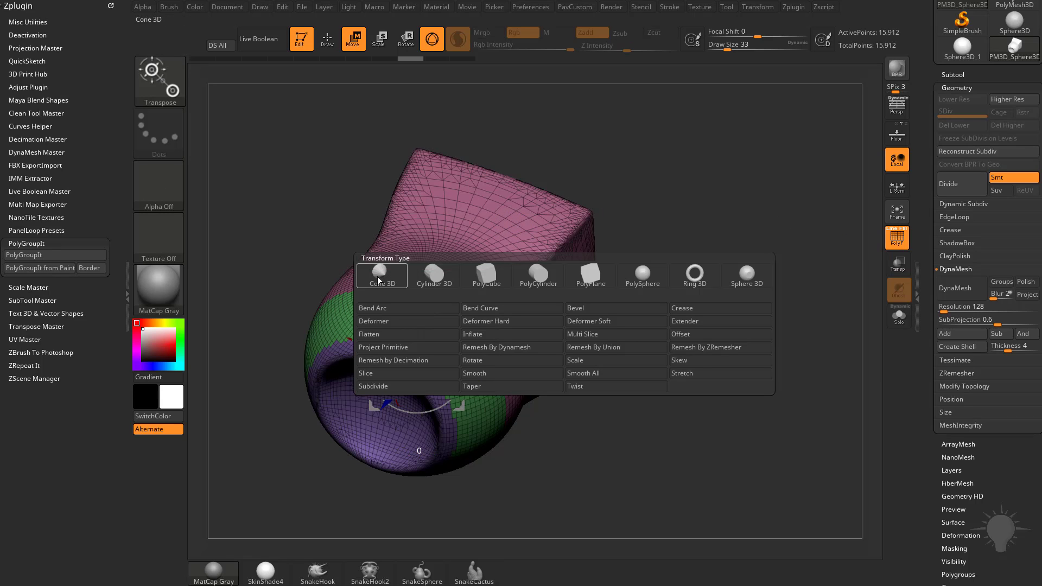
left_click(495, 348)
mouse_move(270, 292)
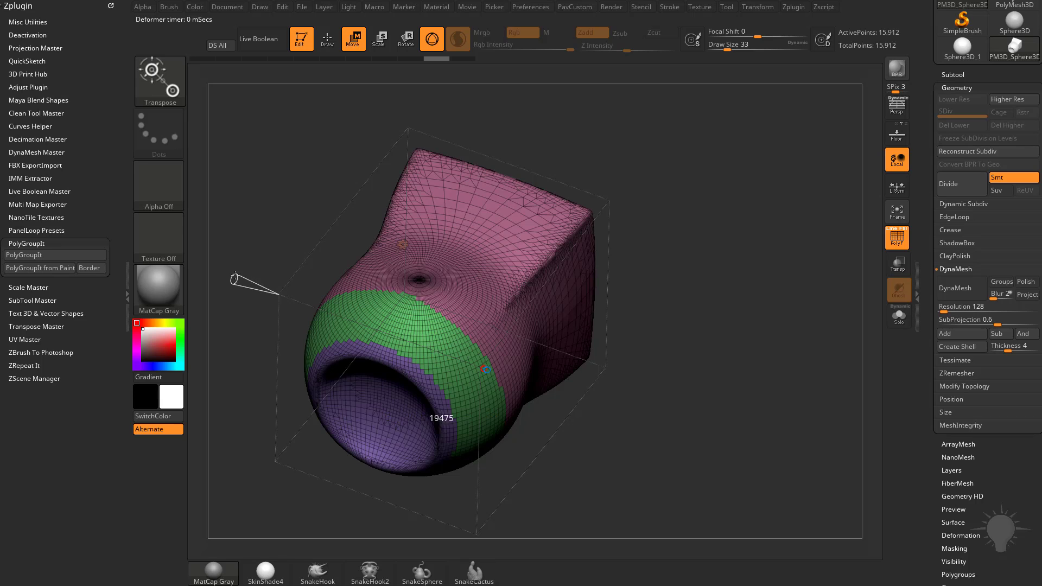
left_click_drag(234, 279, 197, 267)
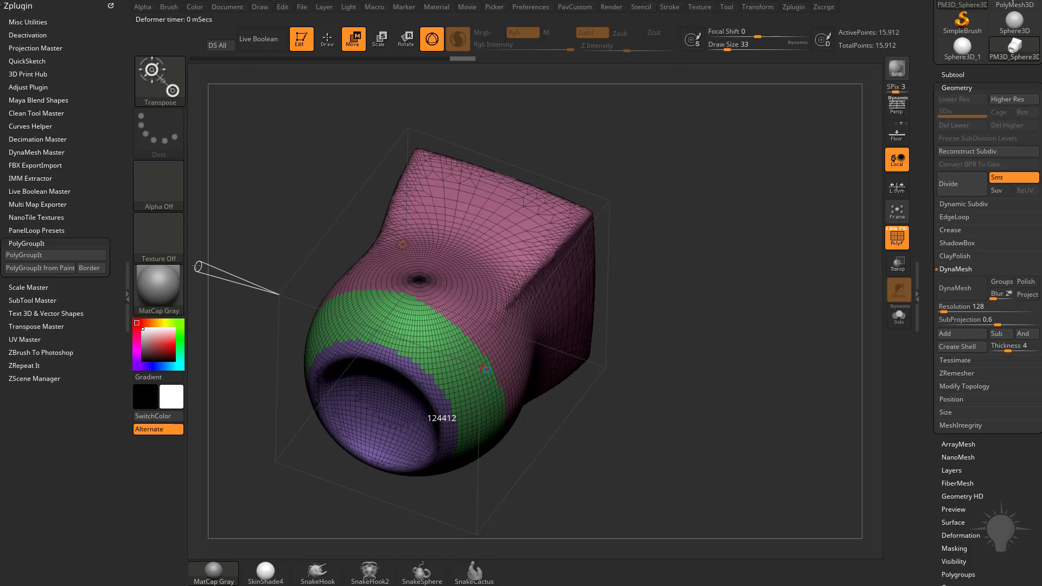
left_click(406, 246)
left_click(589, 245)
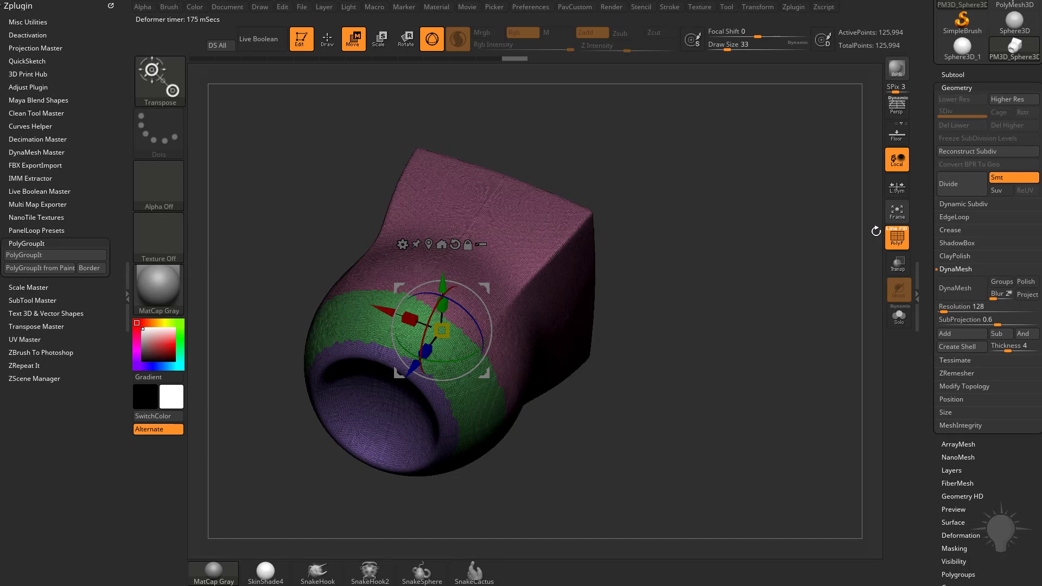
Step: Hide the wireframe, return to Draw mode and try two Standard brush strokes down the remeshed model, undoing each one
left_click(897, 238)
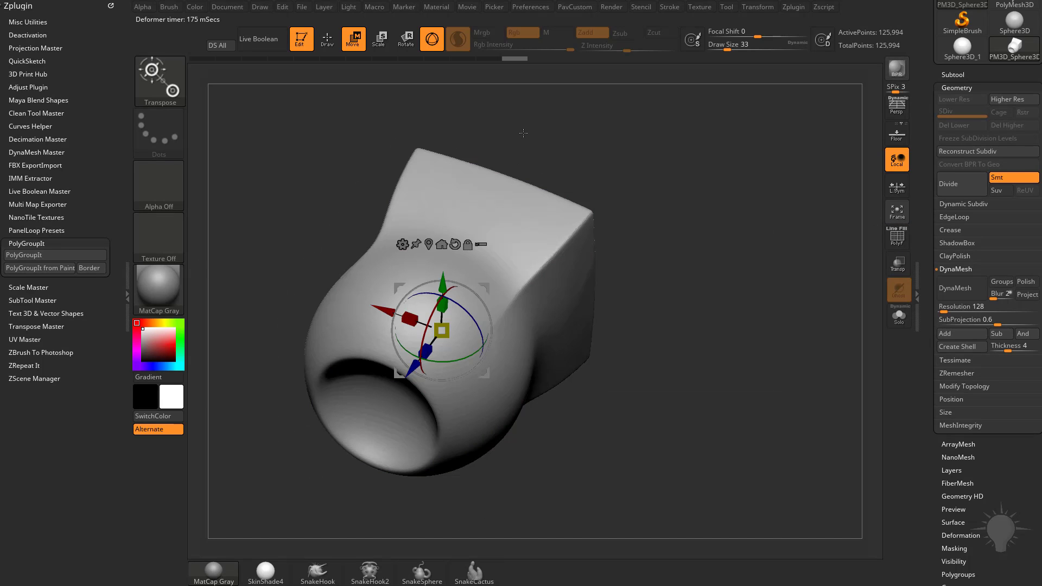
left_click_drag(523, 133, 516, 138)
key("q")
left_click_drag(520, 226, 458, 327)
key("ctrl+z")
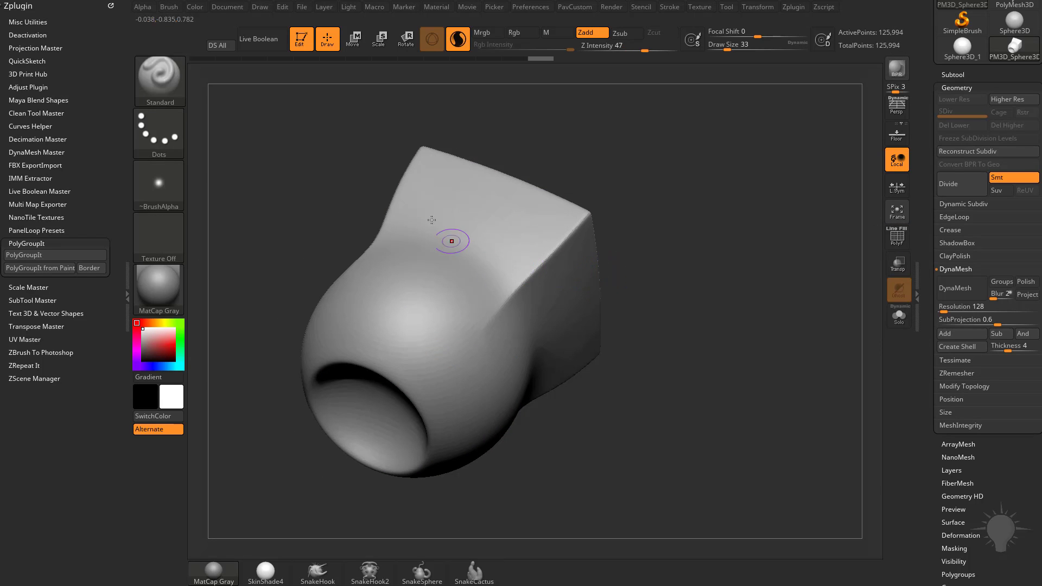
left_click_drag(524, 229, 453, 377)
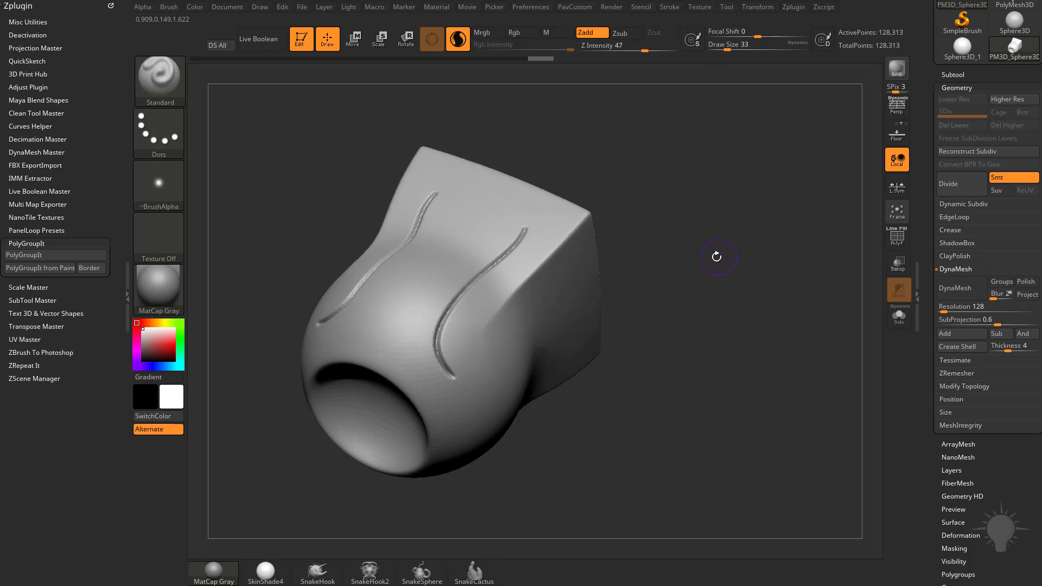
key("ctrl+z")
Step: Select the DamStandard brush, try a carved stroke from the block down the sphere and undo it
key("b")
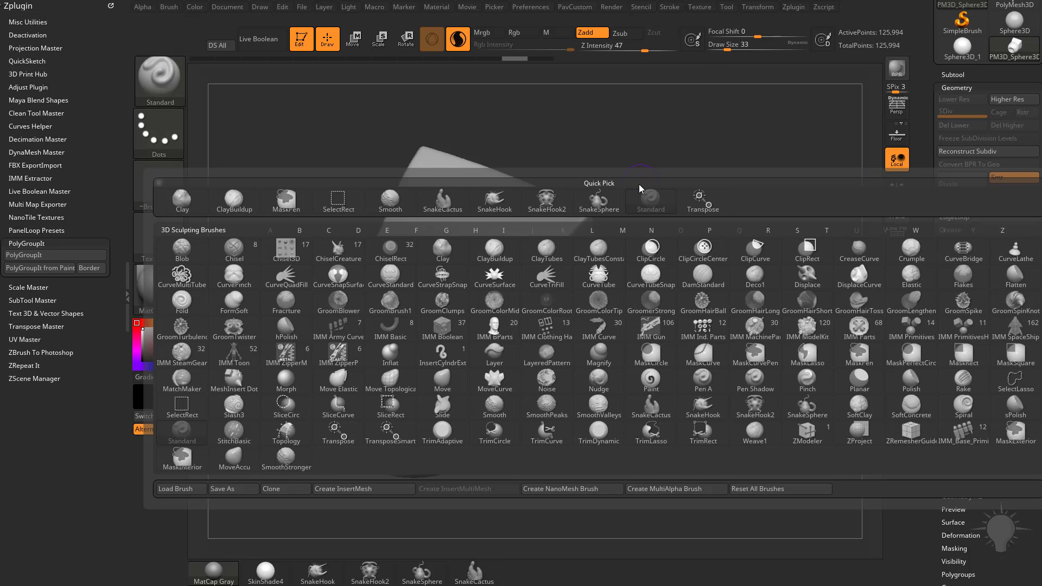
left_click(599, 356)
key("b")
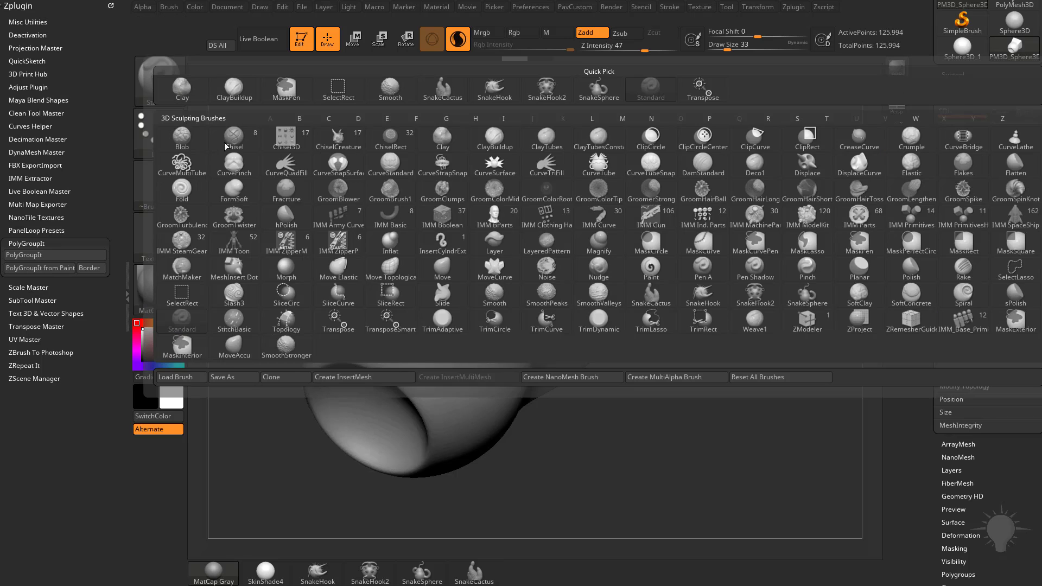
key("d")
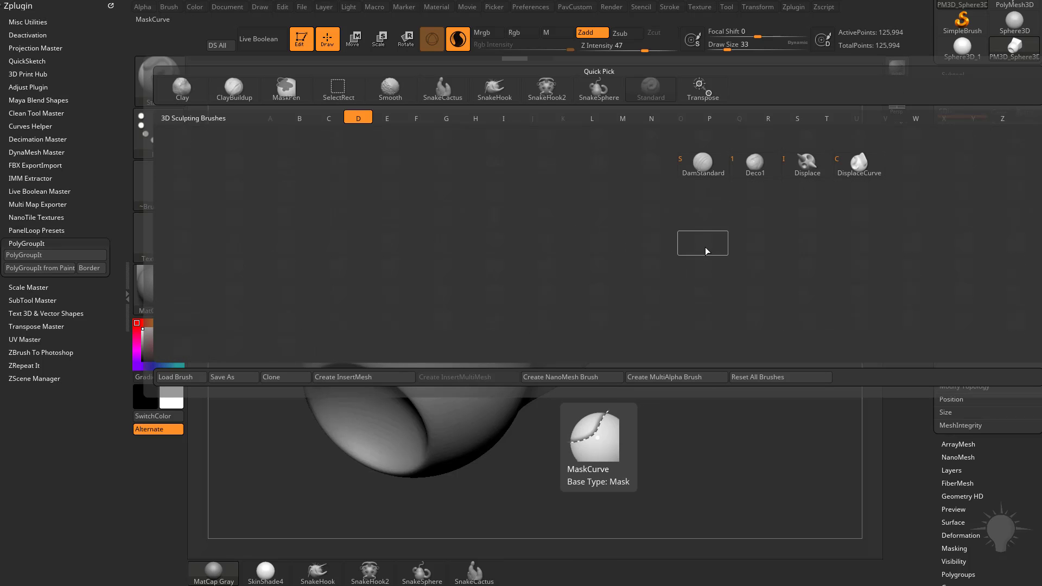
left_click(704, 168)
mouse_move(491, 244)
left_mouse_down()
mouse_move(453, 293)
mouse_move(464, 377)
left_mouse_up()
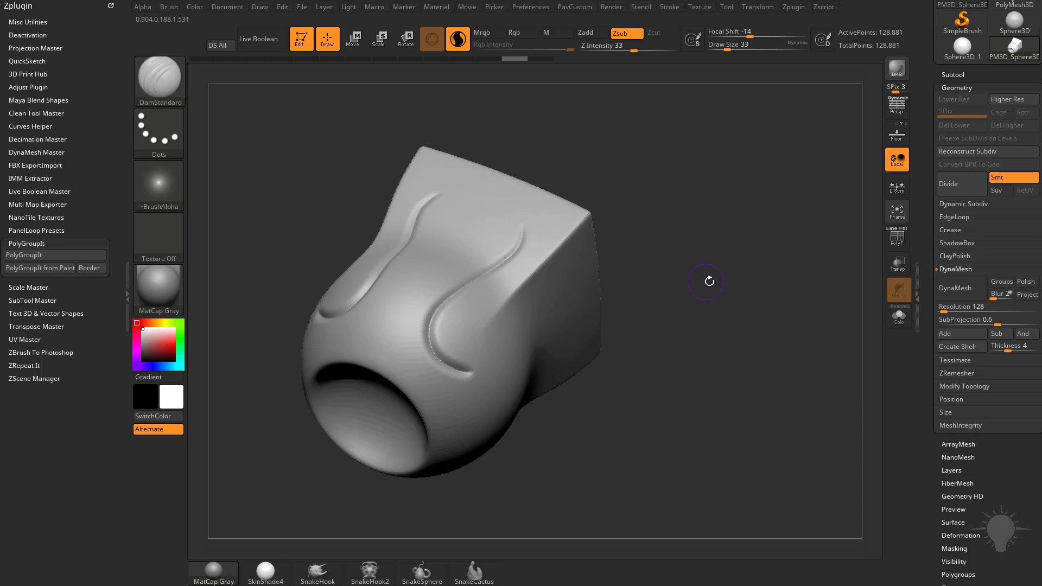
key("ctrl+z")
Step: Set the DamStandard brush's Z Intensity to 44 and Draw Size to 29, trying strokes down the sphere and undoing them
left_click(642, 48)
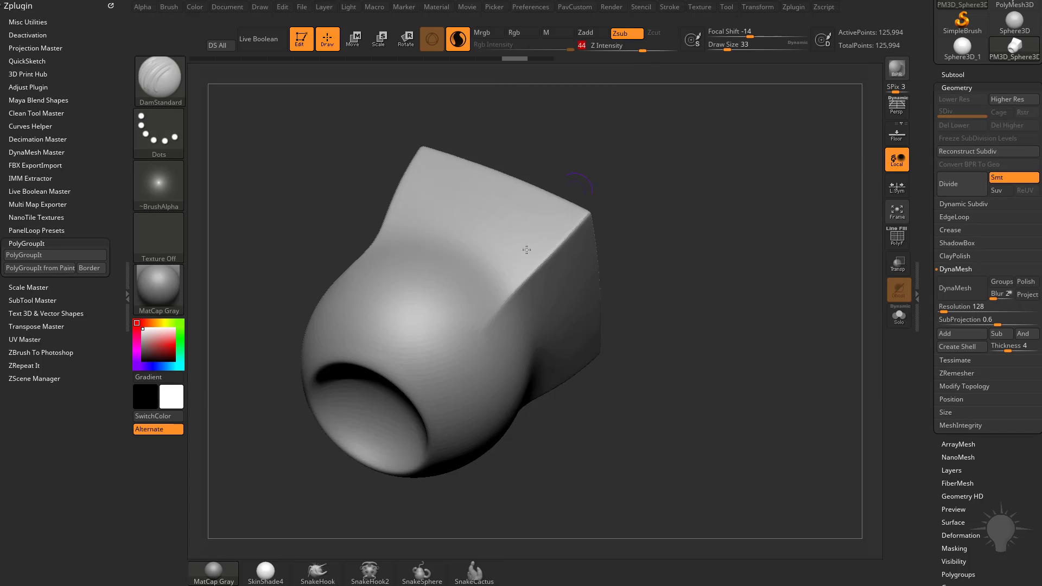
mouse_move(522, 224)
left_mouse_down()
mouse_move(489, 271)
mouse_move(458, 379)
left_mouse_up()
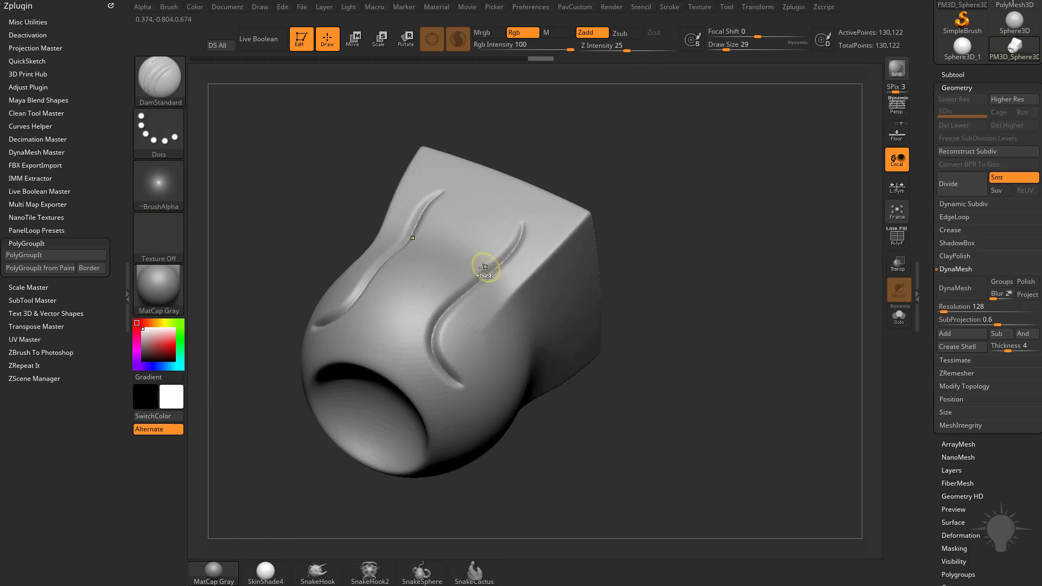
key("ctrl+z")
mouse_move(482, 231)
left_mouse_down()
mouse_move(449, 308)
mouse_move(461, 386)
left_mouse_up()
key("ctrl+z")
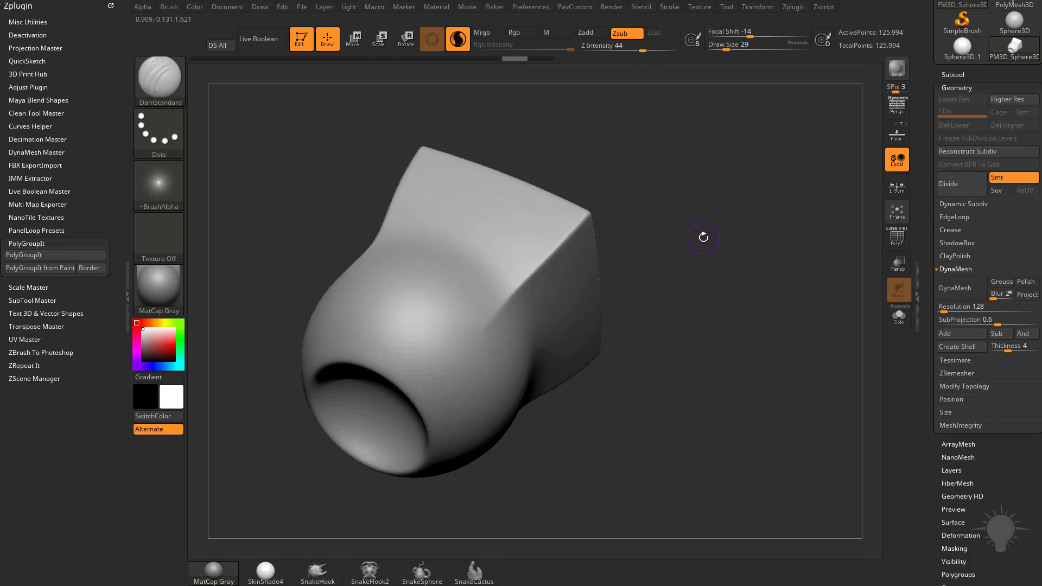
Step: Select the Slash3 brush, try winding strokes from the block onto the sphere and undo them
key("b")
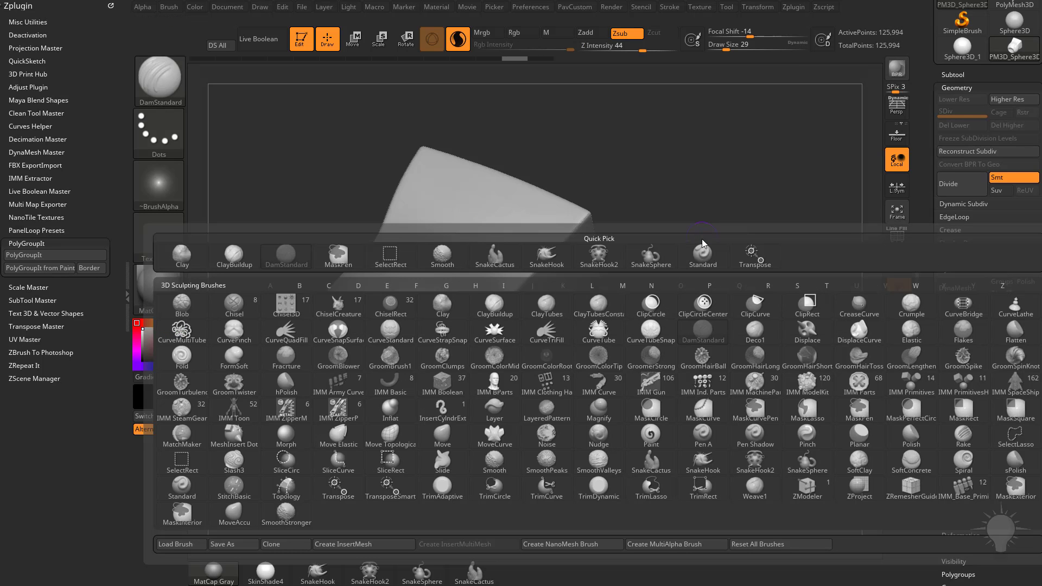
key("s")
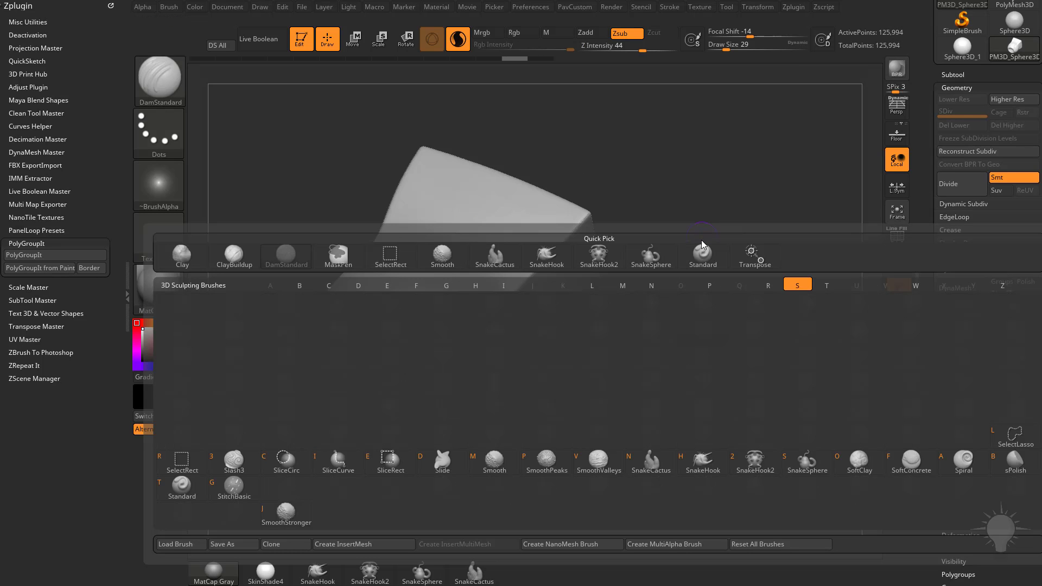
left_click(233, 462)
mouse_move(498, 244)
left_mouse_down()
mouse_move(441, 327)
mouse_move(466, 375)
mouse_move(492, 266)
mouse_move(477, 381)
left_mouse_up()
key("ctrl+z")
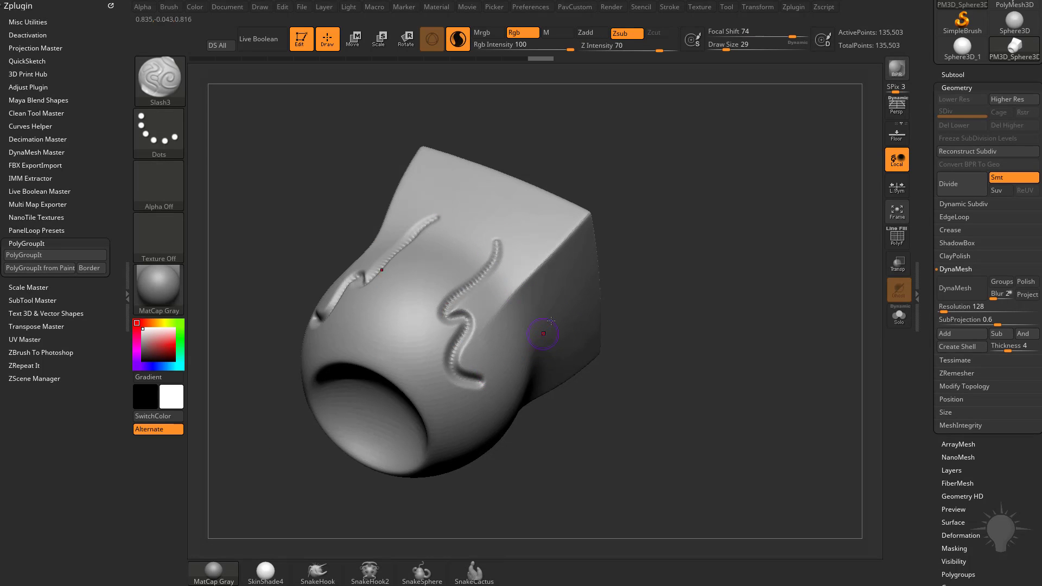
key("ctrl+z")
key("ctrl+z")
Step: Set the Slash3 brush's LazyStep to about 0.08, trying strokes from the block down the sphere and undoing them
left_click(669, 7)
left_click_drag(683, 212, 687, 212)
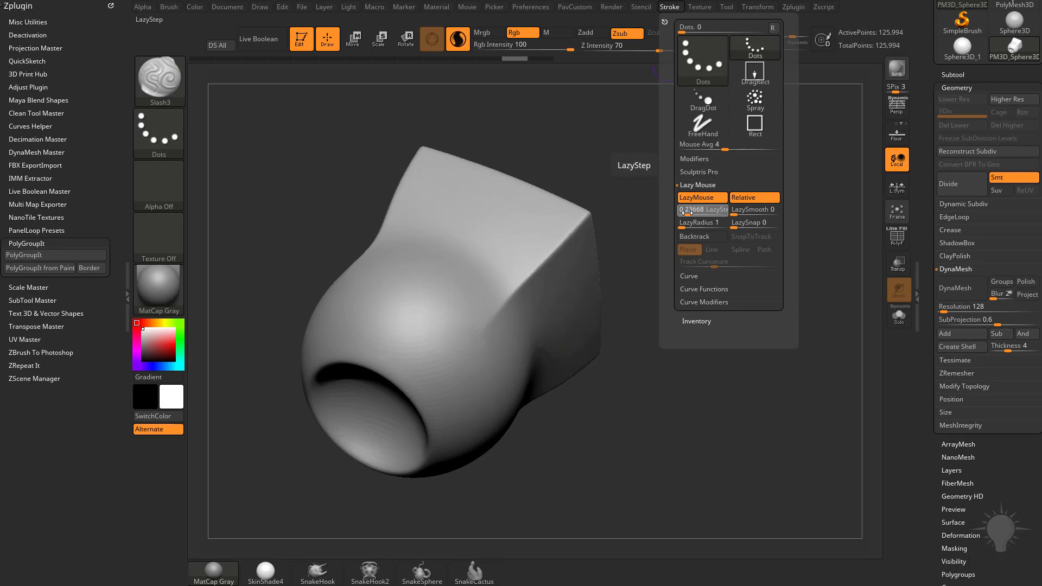
mouse_move(512, 249)
left_mouse_down()
mouse_move(455, 380)
mouse_move(467, 402)
left_mouse_up()
key("ctrl+z")
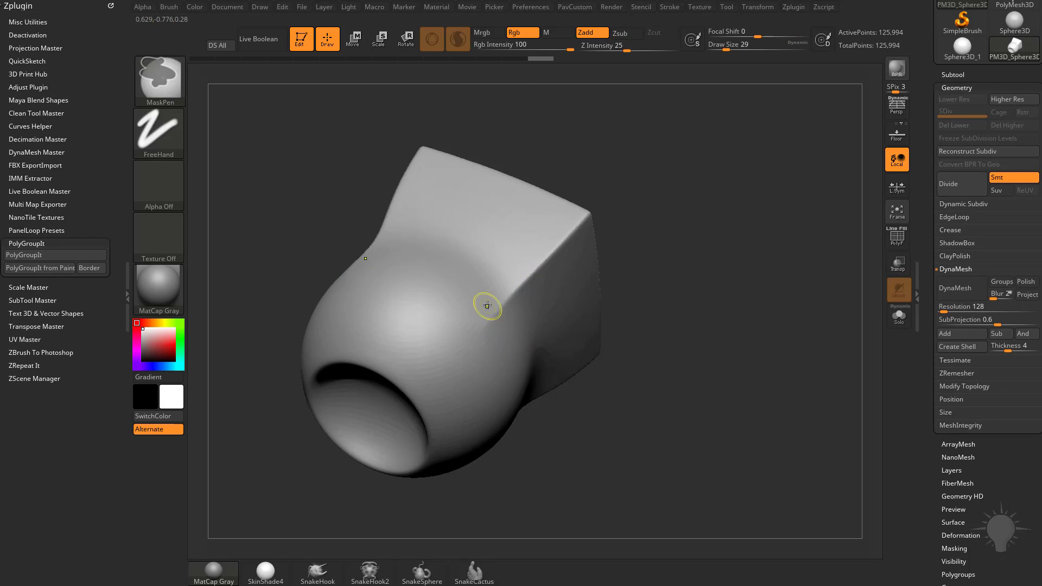
left_click_drag(492, 269, 528, 376)
key("ctrl+z")
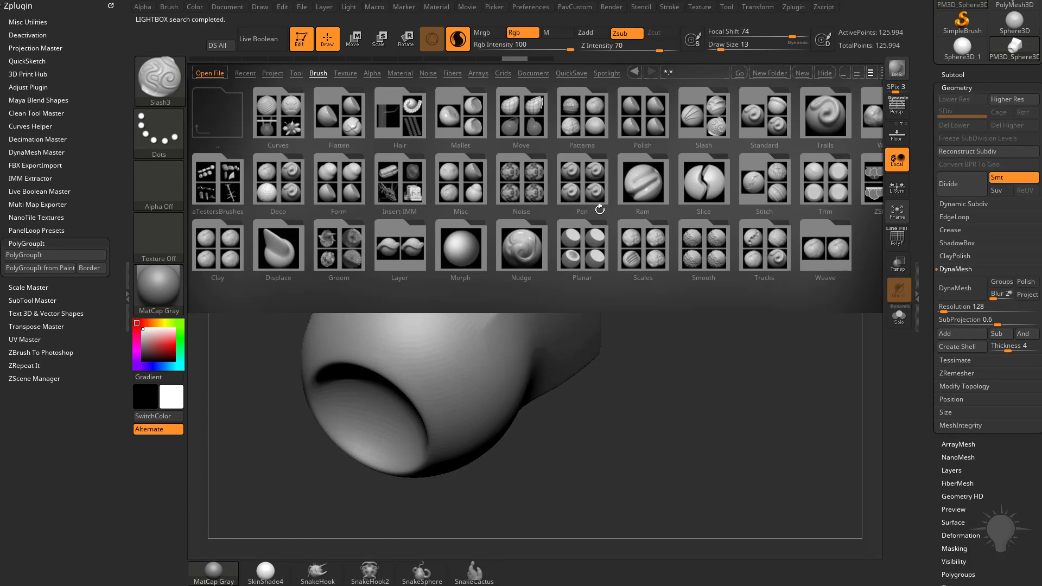
Step: Switch to File Explorer, examine the ZBrushes installation folder and its Move subfolder, and close the window
left_click_drag(618, 206, 717, 207)
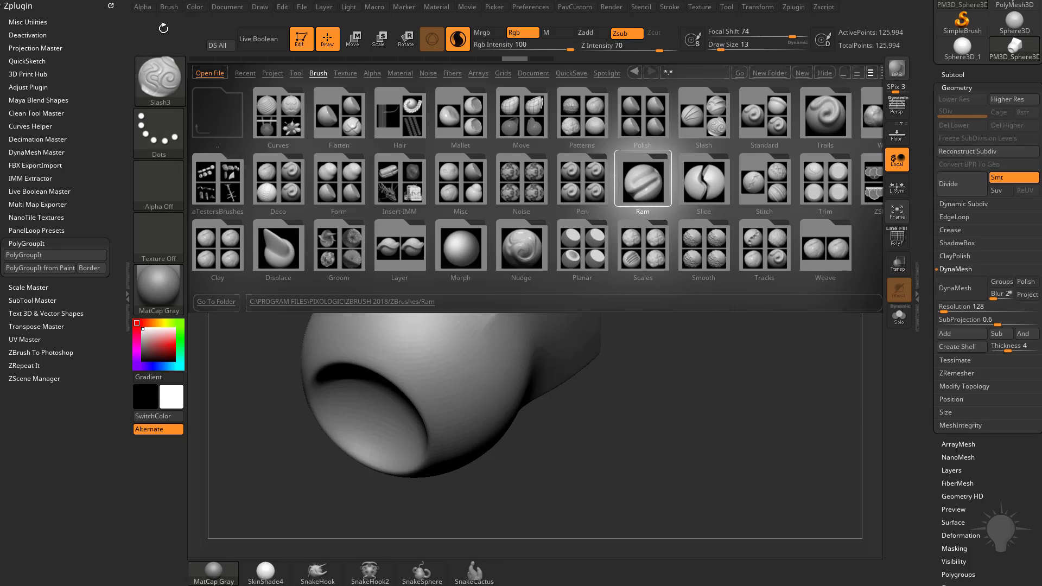
left_click(167, 9)
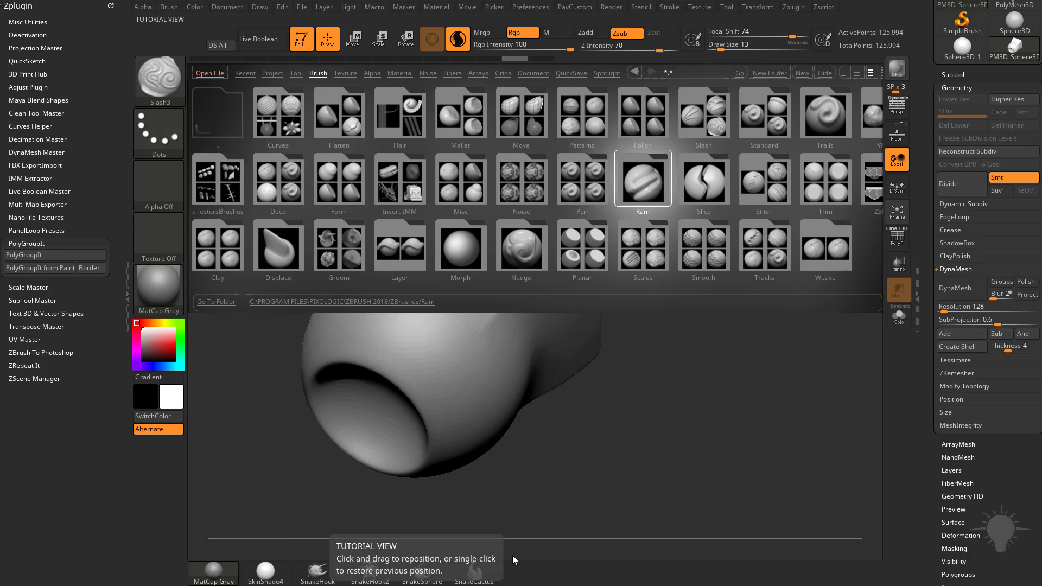
key("alt+Tab")
left_click_drag(576, 159, 461, 11)
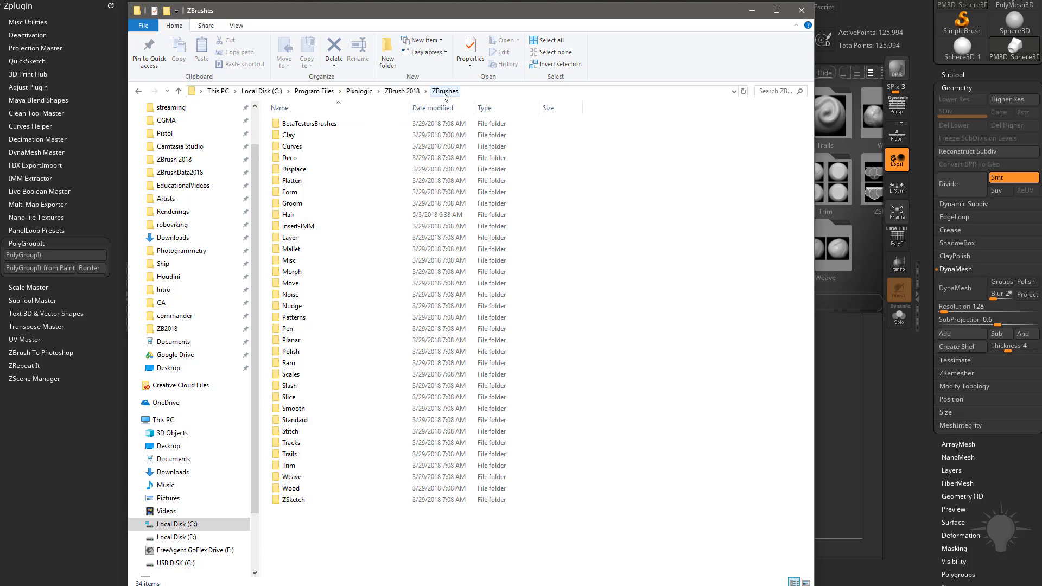
right_click(638, 256)
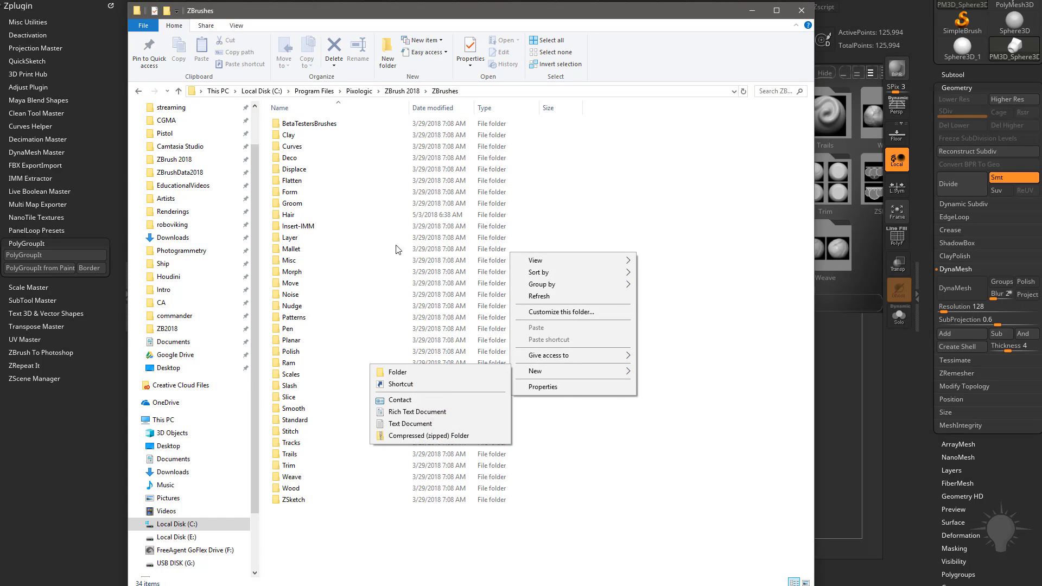
left_click(357, 196)
double_click(360, 283)
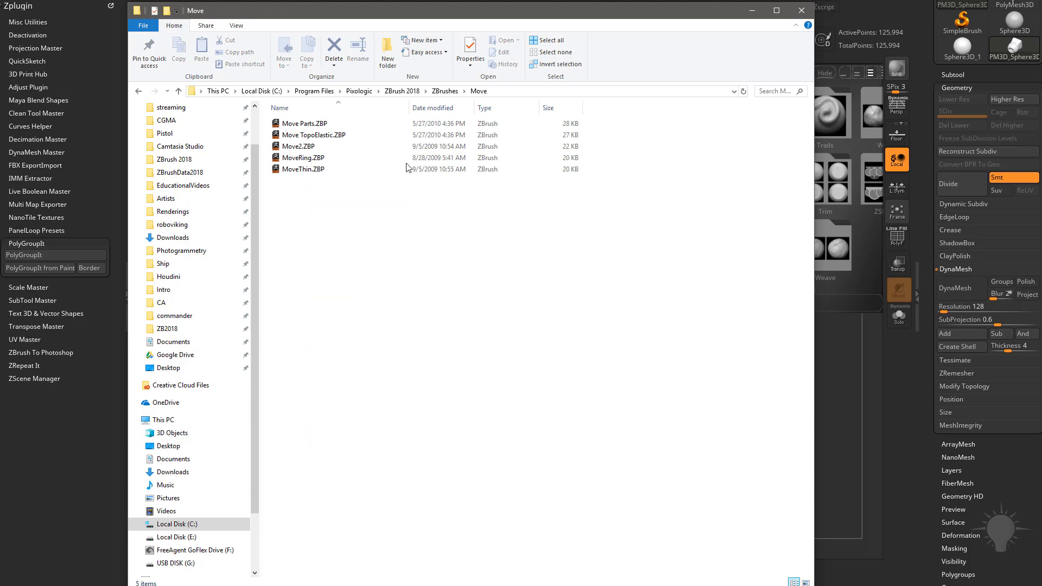
left_click(802, 12)
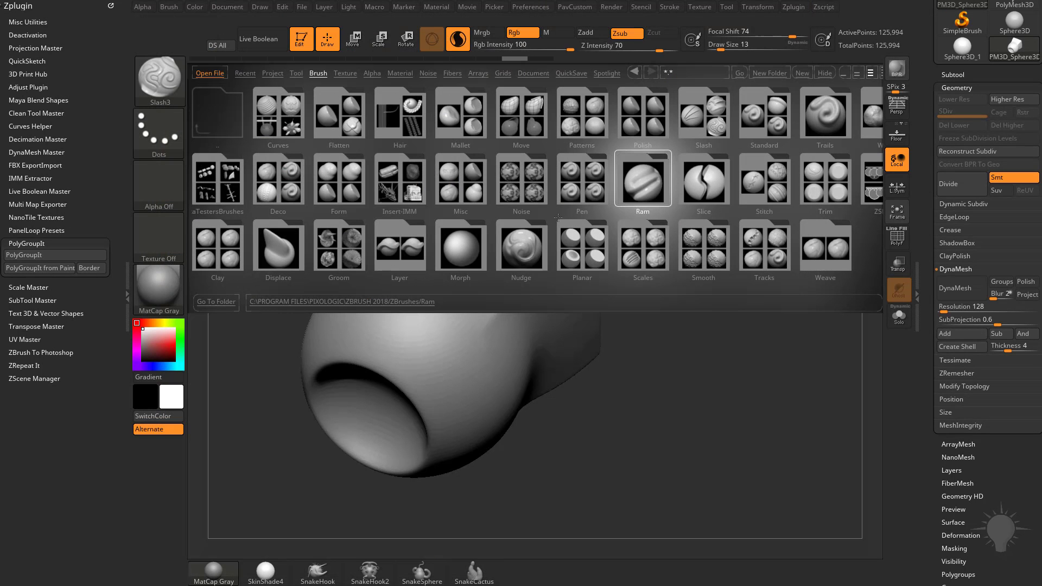
Step: Reopen Lightbox, examine the brush files in the Slash folder and hide Lightbox
key("comma")
key("comma")
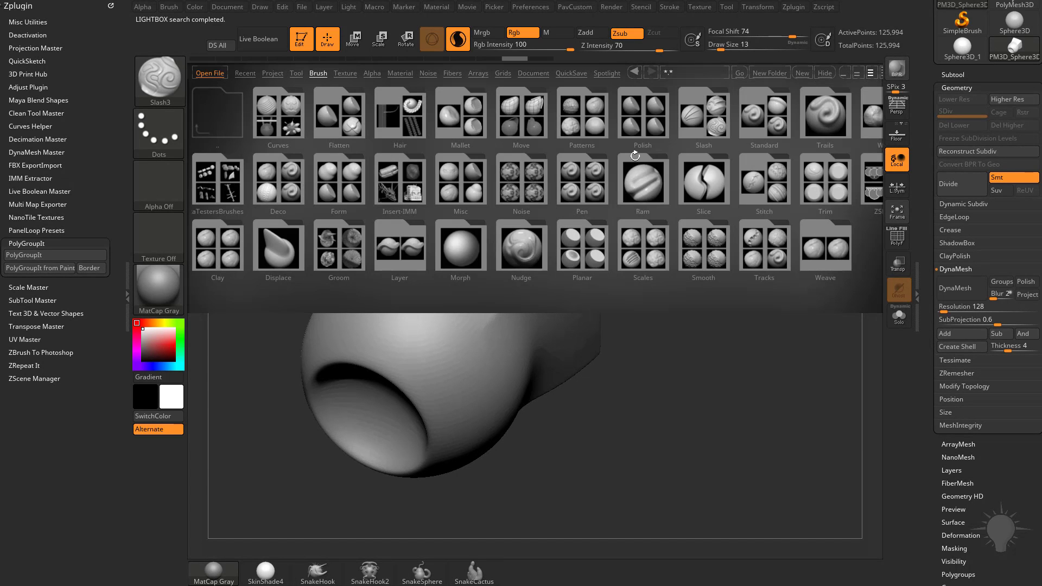
left_click_drag(635, 157, 684, 189)
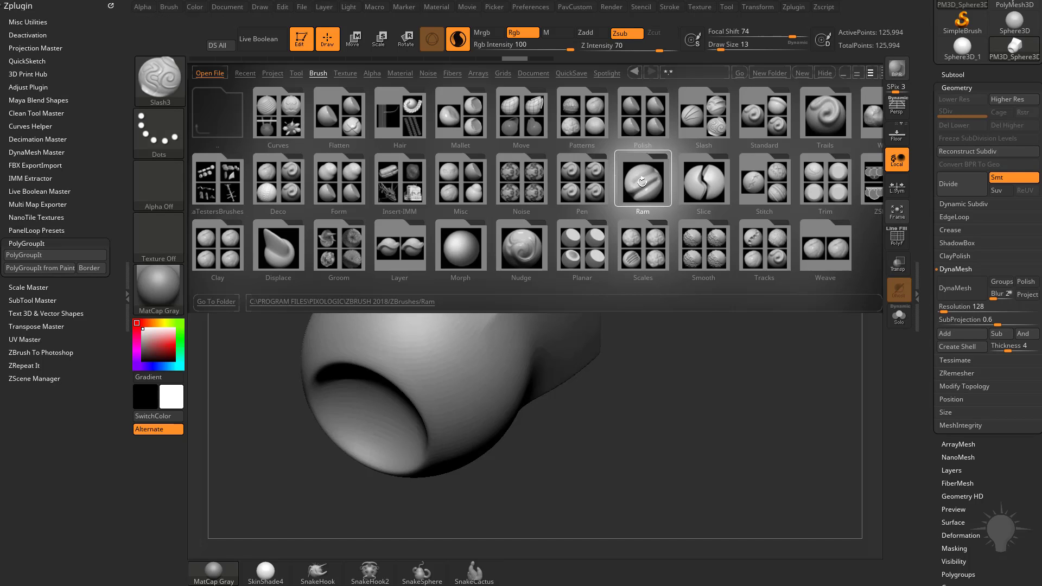
left_click(695, 112)
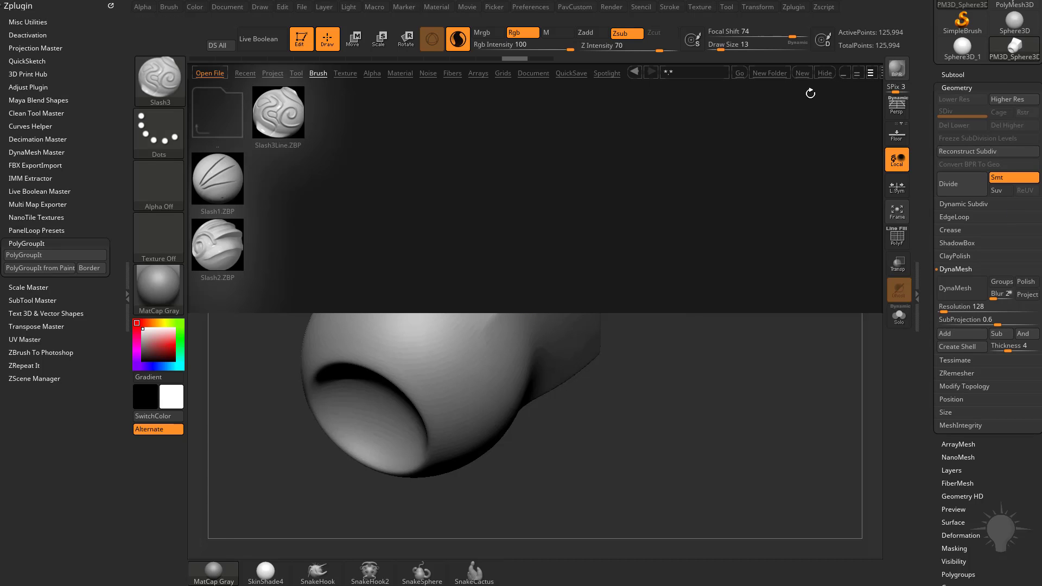
left_click(832, 77)
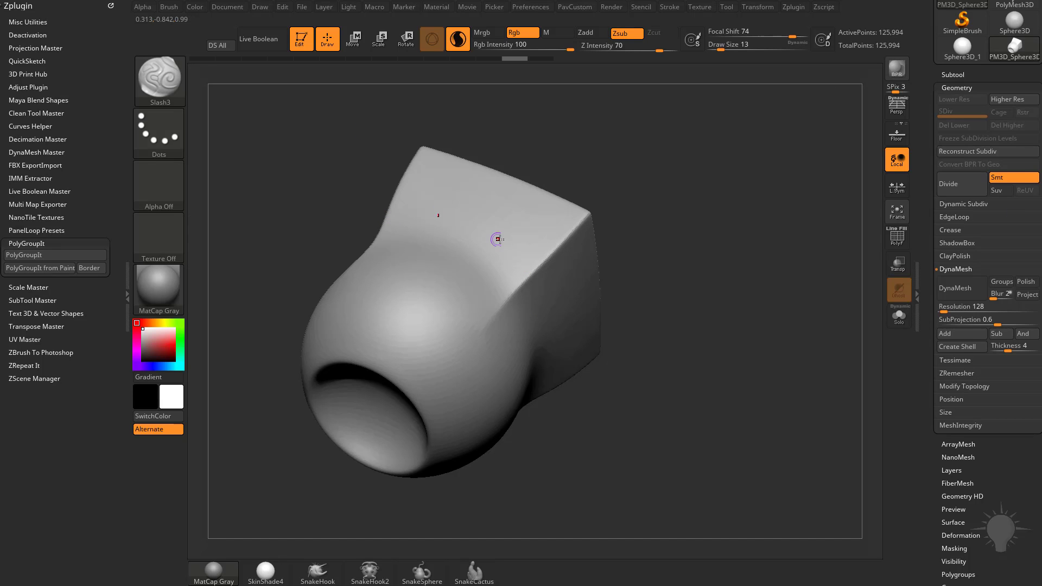
Step: Adjust the Slash3 brush's Lazy Mouse settings, trying curved strokes from the block onto the sphere and undoing each one
mouse_move(523, 232)
left_mouse_down()
mouse_move(491, 268)
mouse_move(460, 383)
left_mouse_up()
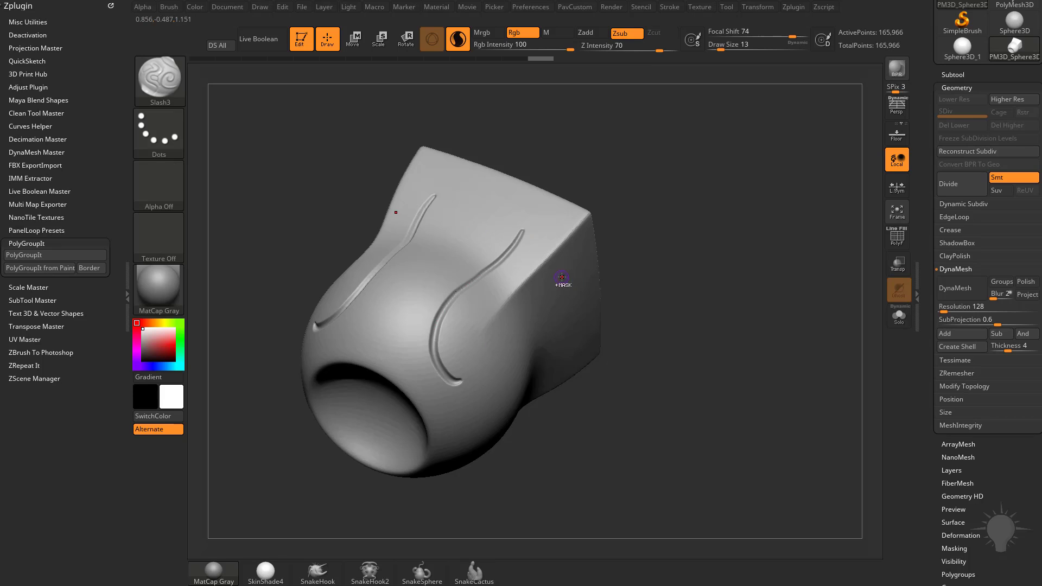
key("ctrl+z")
left_click(669, 6)
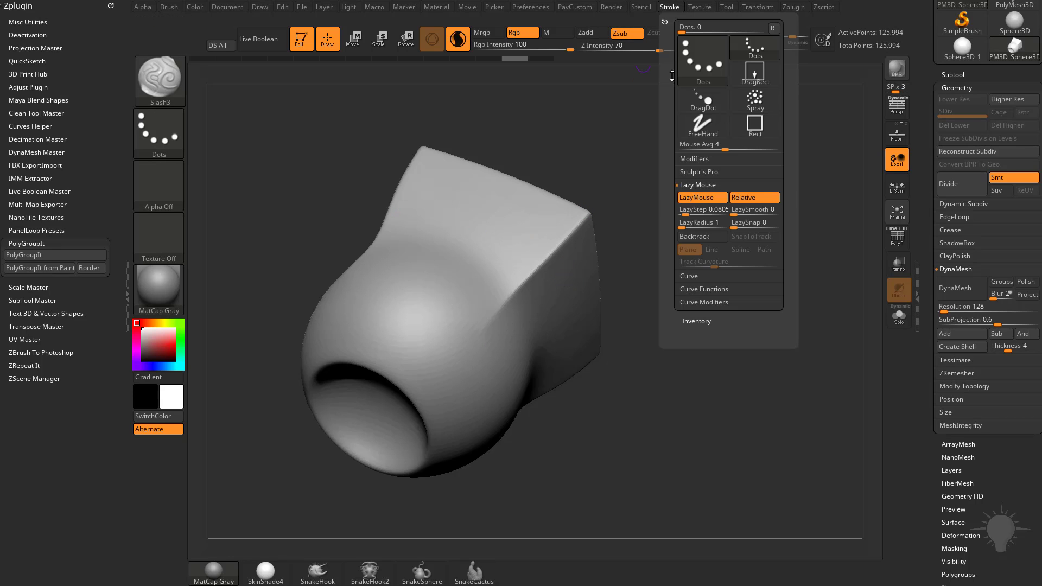
left_click(691, 237)
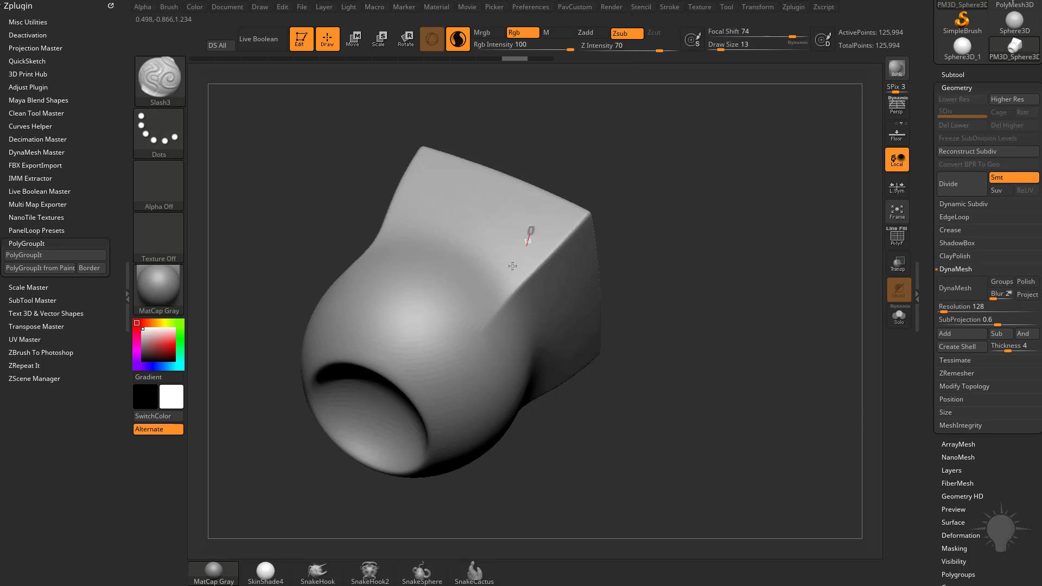
mouse_move(512, 266)
left_mouse_down()
mouse_move(457, 377)
mouse_move(491, 380)
mouse_move(536, 311)
left_mouse_up()
key("ctrl+z")
mouse_move(510, 232)
left_mouse_down()
mouse_move(523, 272)
mouse_move(572, 244)
left_mouse_up()
key("ctrl+z")
Step: Enlarge the Slash3 brush to Draw Size 20, trying looping strokes across the block and sphere and undoing them
key("bracketright")
key("bracketright")
mouse_move(500, 250)
left_mouse_down()
mouse_move(457, 380)
mouse_move(537, 312)
left_mouse_up()
key("ctrl+z")
mouse_move(531, 212)
left_mouse_down()
mouse_move(420, 374)
mouse_move(548, 338)
left_mouse_up()
key("ctrl+z")
key("s")
left_click_drag(512, 282, 508, 282)
mouse_move(525, 224)
left_mouse_down()
mouse_move(455, 311)
mouse_move(547, 327)
left_mouse_up()
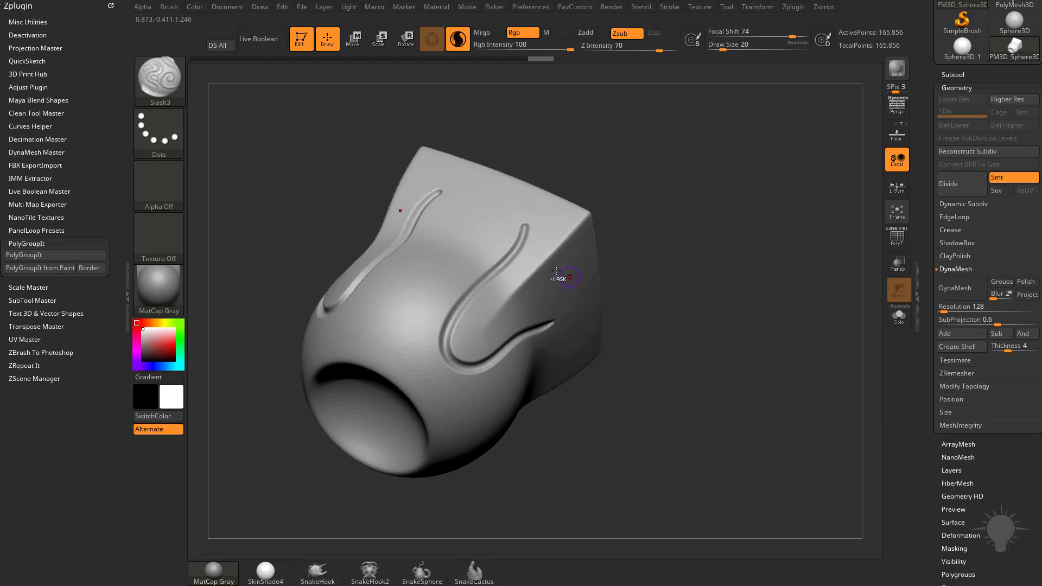
key("ctrl+z")
Step: Set the Slash3 brush's Draw Size to 14, try another stroke on the block and undo it
key("s")
left_click_drag(505, 254, 506, 254)
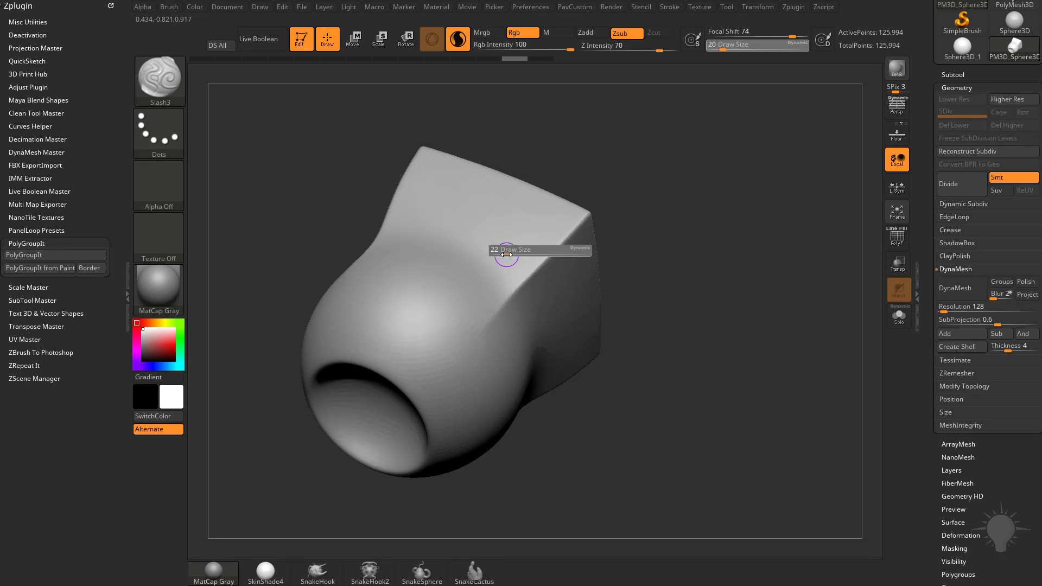
left_click_drag(722, 46, 724, 46)
key("space")
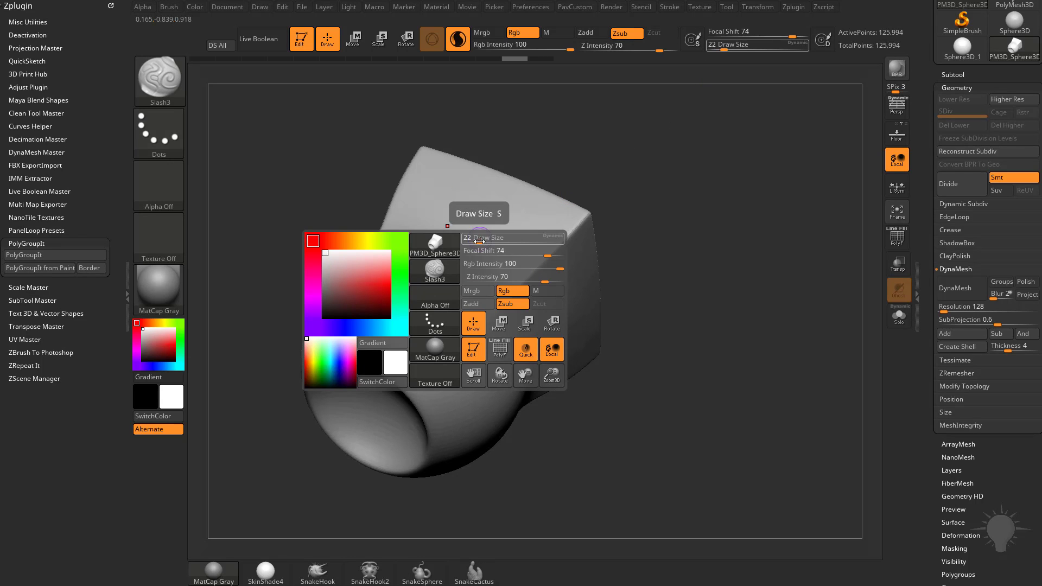
left_click_drag(480, 239, 470, 239)
mouse_move(528, 226)
left_mouse_down()
mouse_move(445, 363)
mouse_move(570, 261)
left_mouse_up()
key("ctrl+z")
key("ctrl+z")
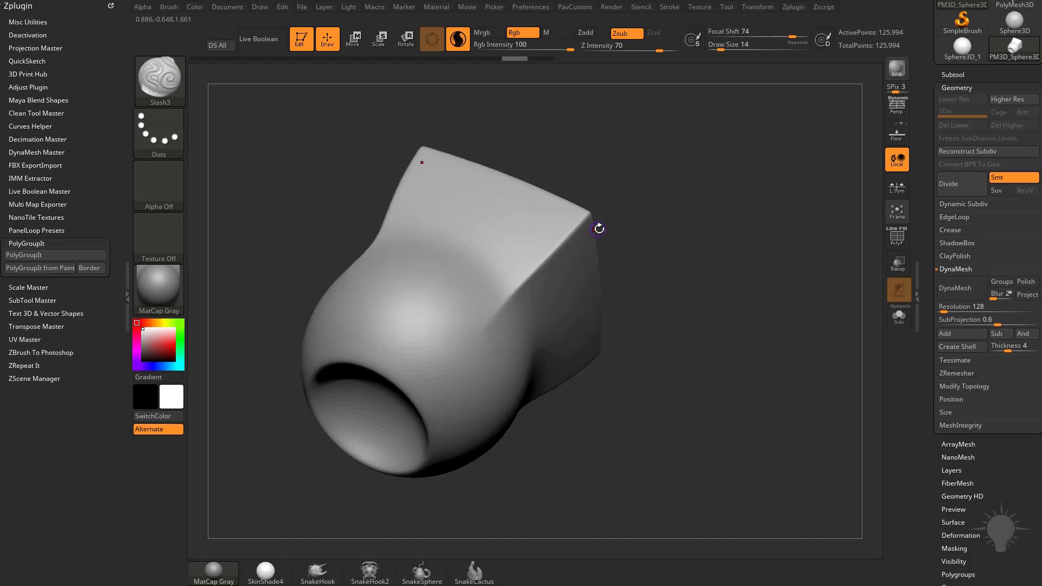
Step: Select the Chisel brush from the 3D sculpting brushes
key("b")
key("c")
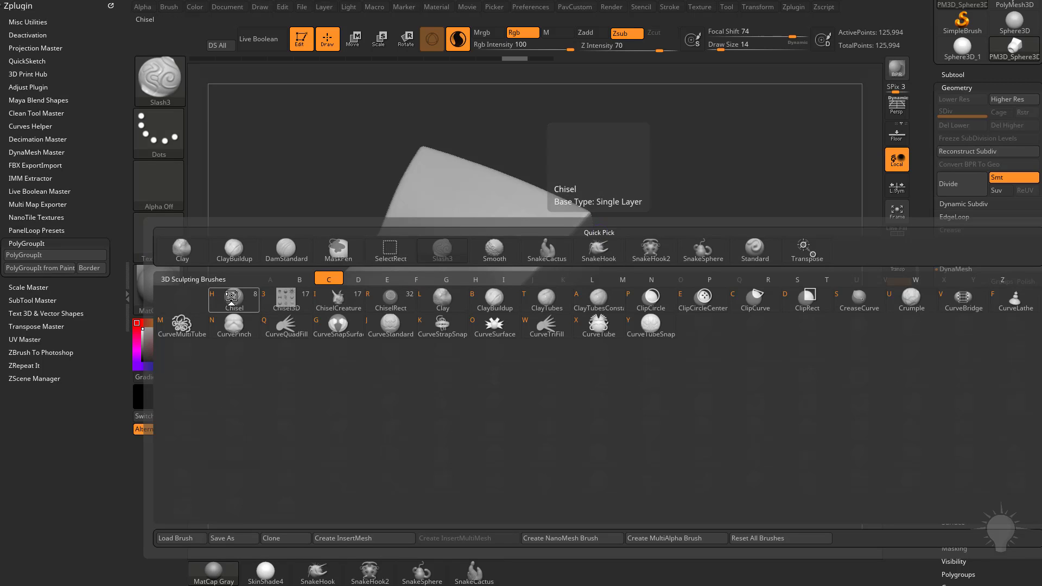
left_click(233, 300)
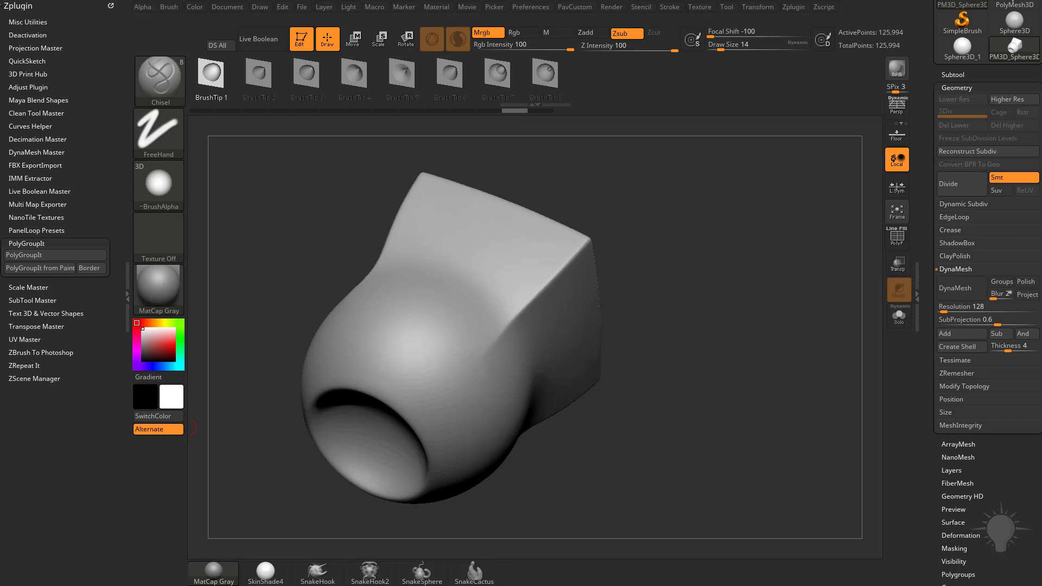
Step: Switch to the web browser, look through the YouTube channel's created playlists and return to ZBrush
left_click_drag(441, 55, 406, 37)
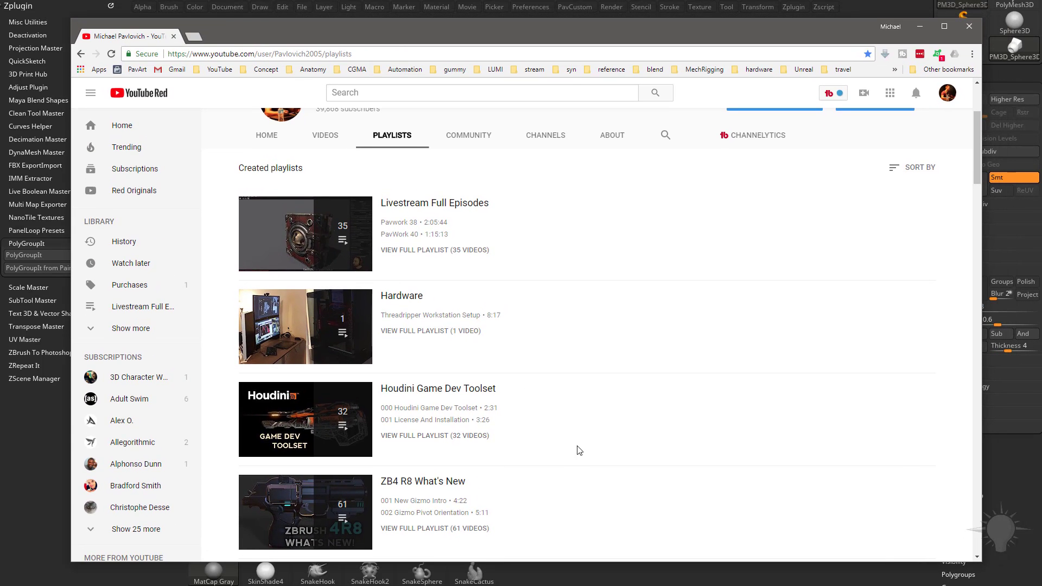
scroll(579, 450, "down", 4)
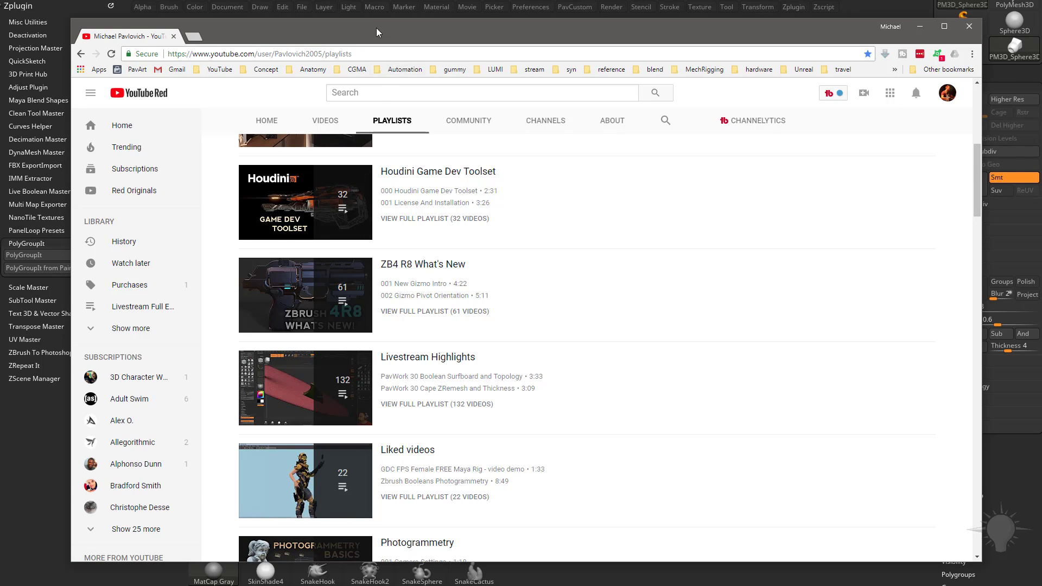
left_click_drag(378, 32, 500, 585)
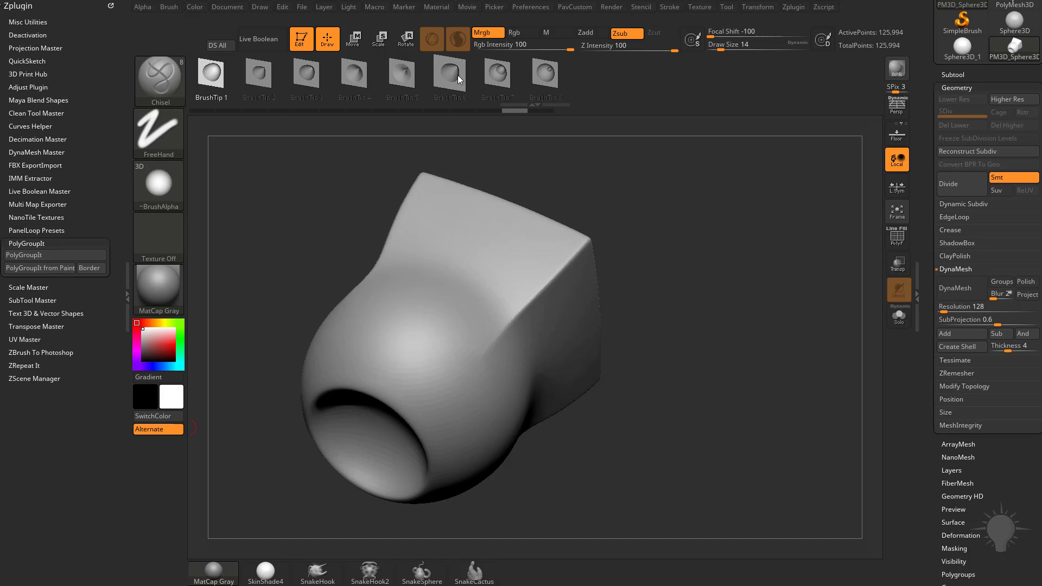
Step: Choose BrushTip 7 for the Chisel brush, try crossing grooves over the block and sphere, and undo them
left_click(496, 73)
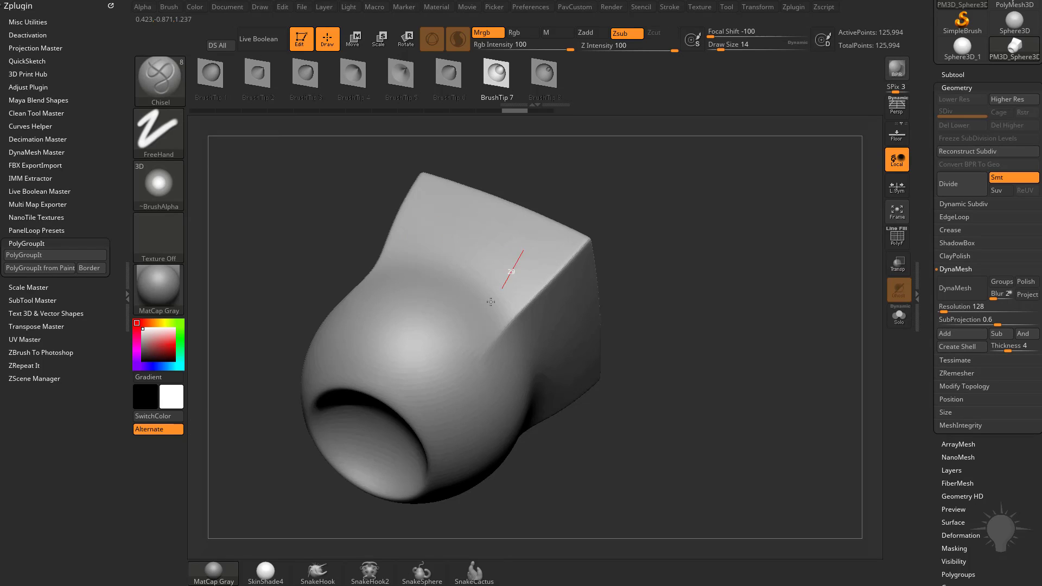
mouse_move(491, 301)
left_mouse_down()
mouse_move(428, 374)
mouse_move(478, 375)
mouse_move(585, 312)
left_mouse_up()
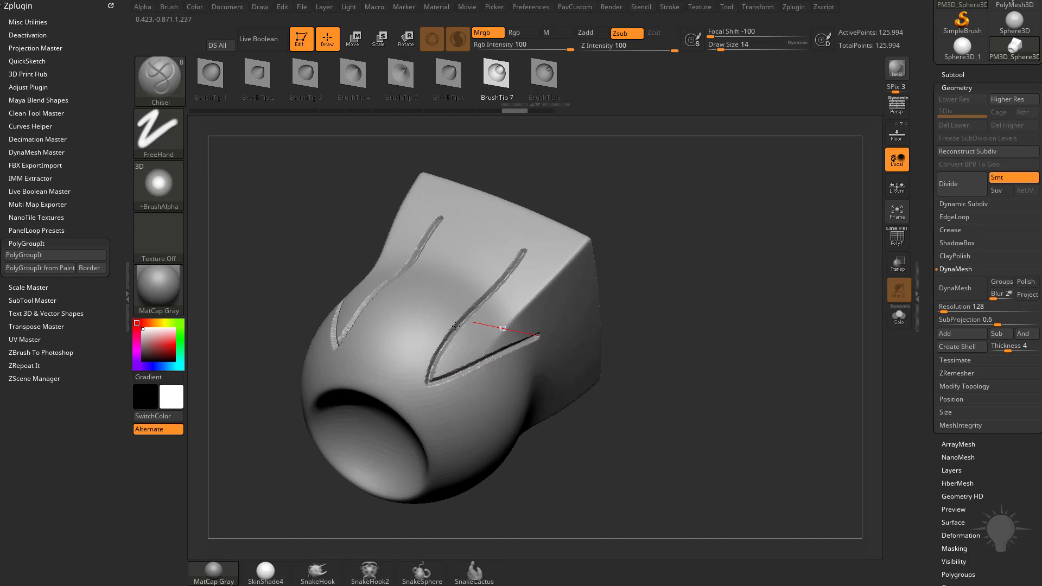
left_click_drag(455, 325, 383, 332)
mouse_move(738, 286)
left_mouse_down()
mouse_move(727, 295)
mouse_move(736, 290)
left_mouse_up()
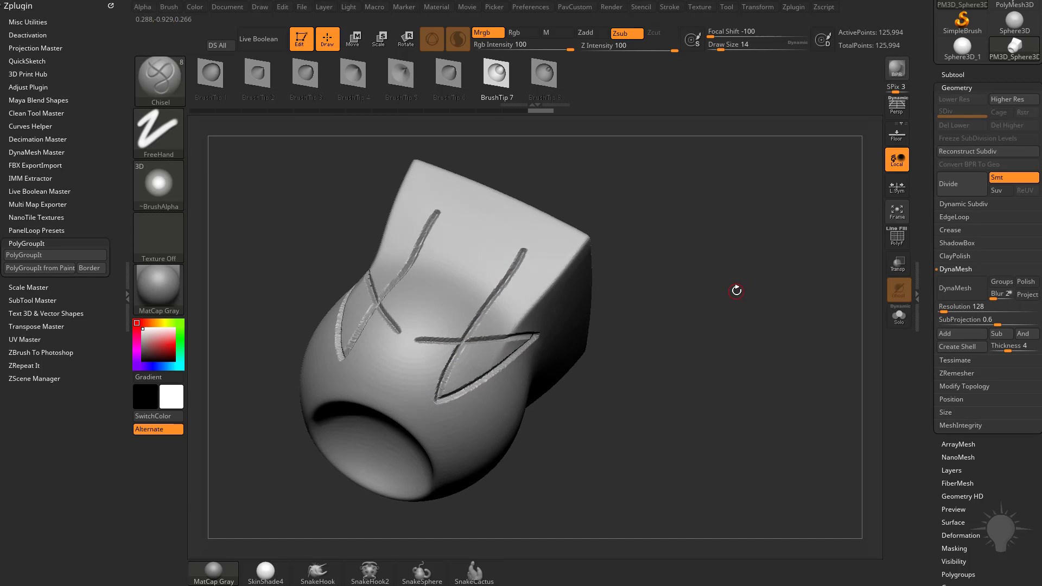
key("ctrl+z")
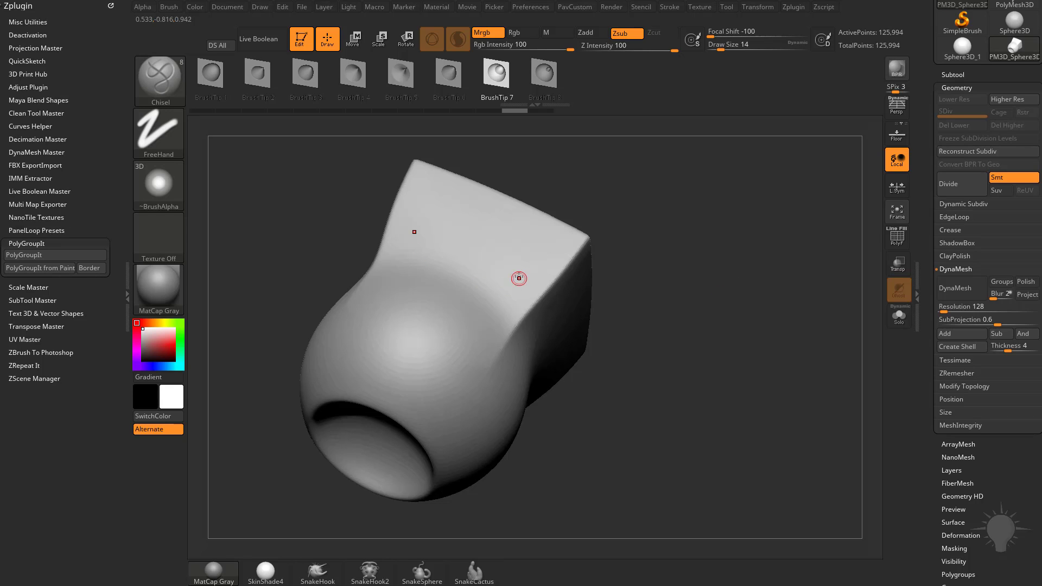
Step: Subdivide the mesh twice to SDiv 3, try a curved Chisel groove from the block onto the sphere and undo it
key("ctrl+d")
key("ctrl+d")
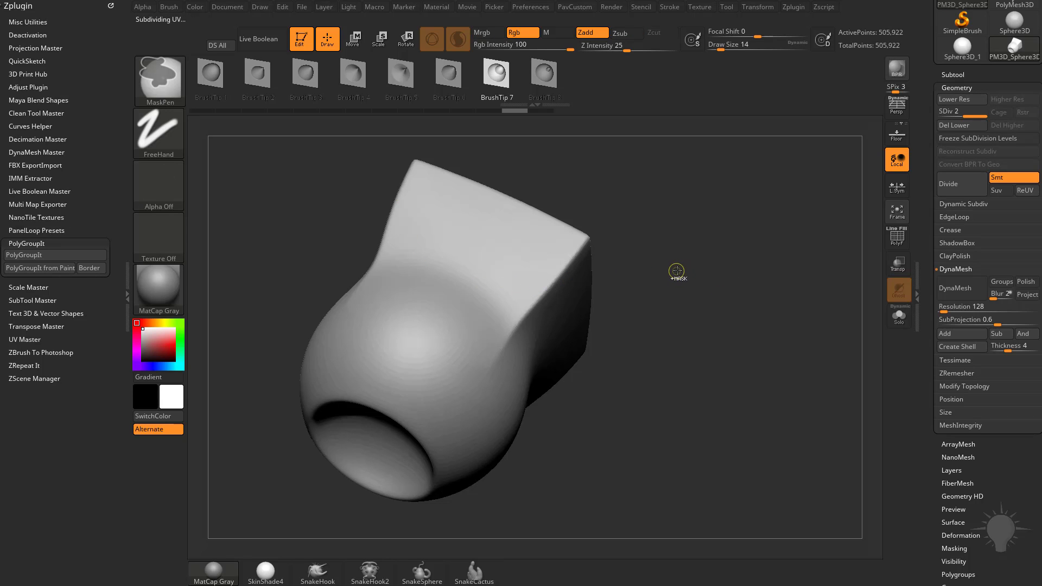
mouse_move(519, 238)
left_mouse_down()
mouse_move(426, 371)
mouse_move(458, 427)
mouse_move(515, 391)
left_mouse_up()
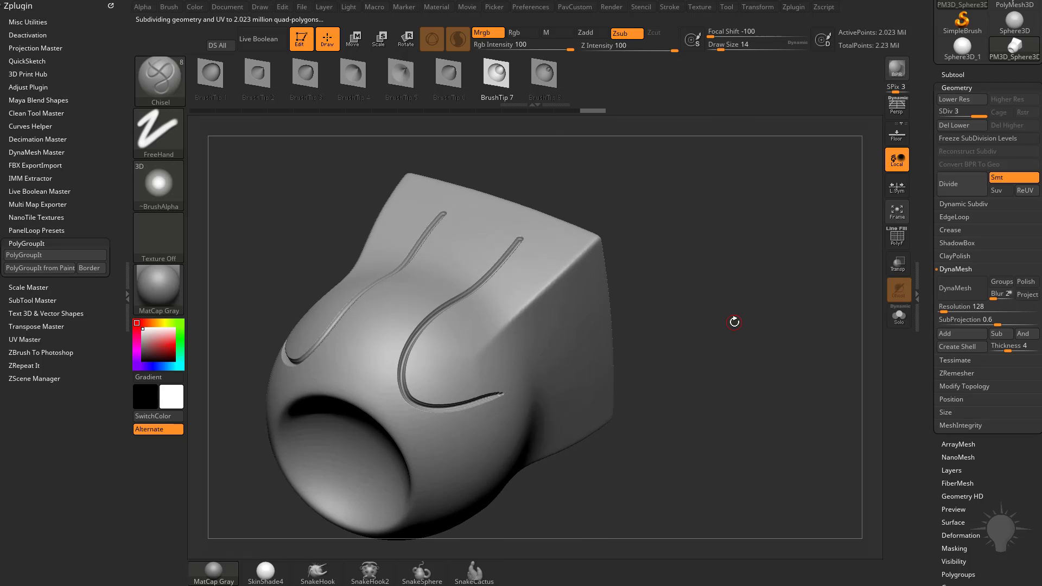
key("ctrl+z")
Step: Set the Chisel brush's Draw Size to 23 and raise its LazySnap value
left_click_drag(706, 282, 719, 269)
key("s")
left_click(673, 8)
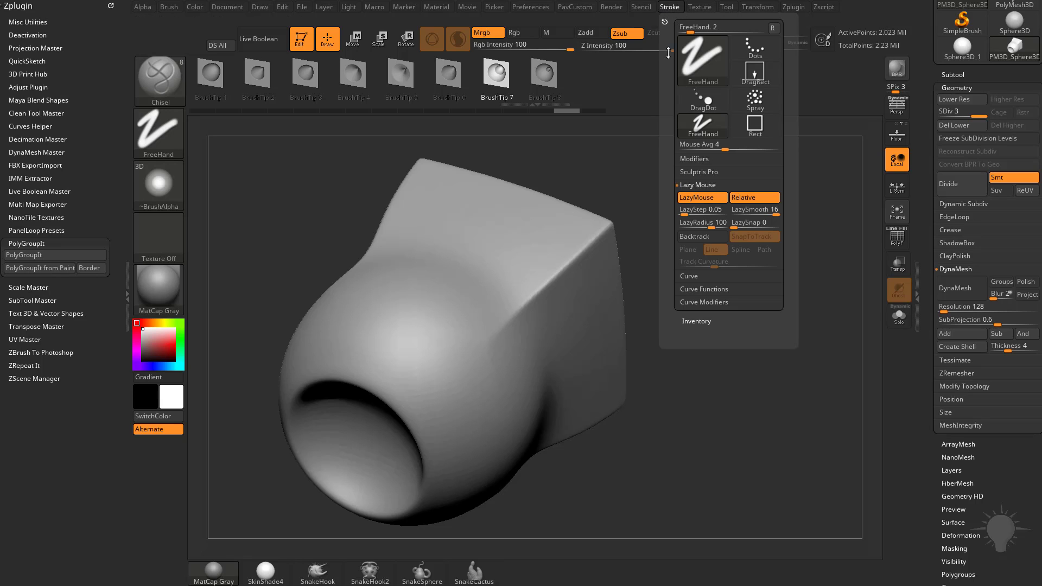
left_click_drag(737, 225, 750, 223)
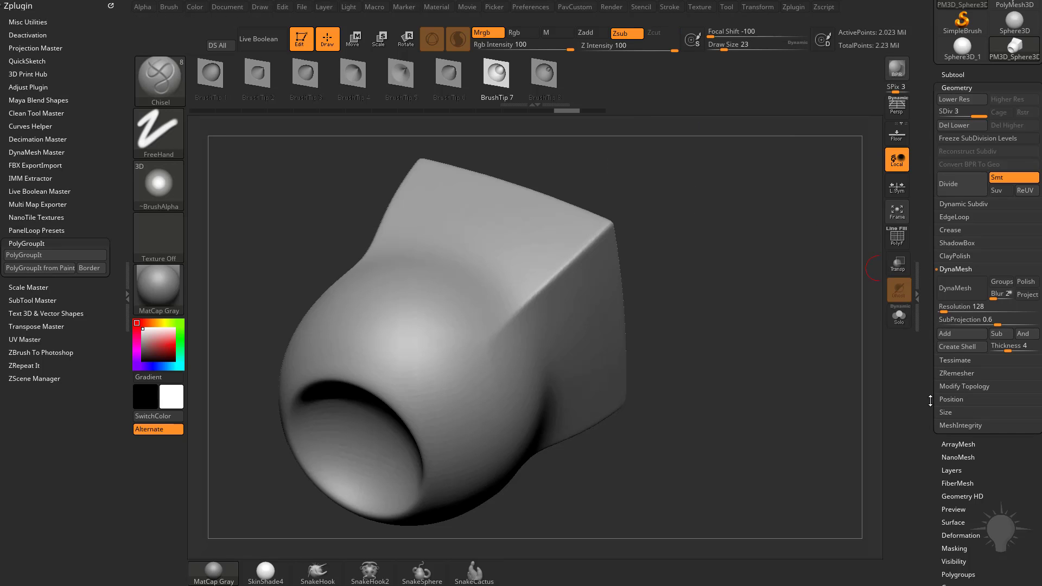
Step: Open the Morph Target settings of the current tool
scroll(930, 400, "down", 10)
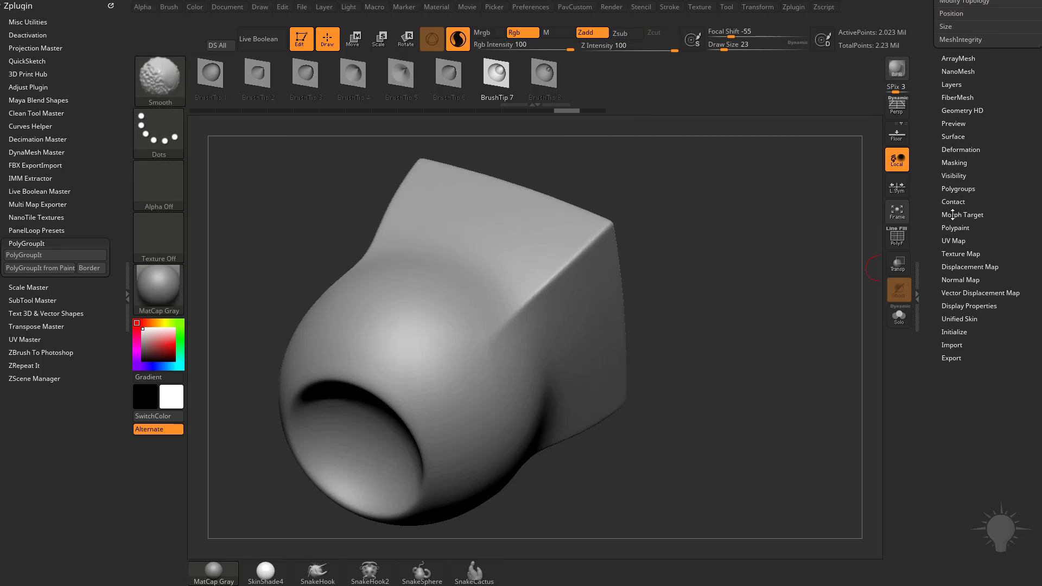
left_click(955, 214)
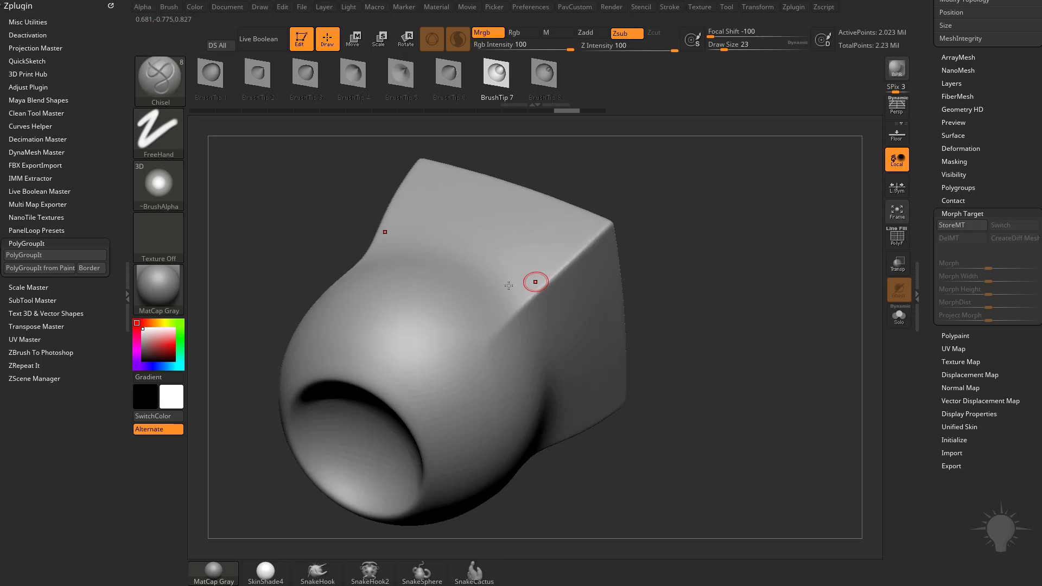
Step: Try self-crossing and intersecting Chisel grooves from the block onto the sphere without a stored morph target, and undo them
mouse_move(525, 243)
left_mouse_down()
mouse_move(402, 396)
mouse_move(502, 388)
mouse_move(480, 234)
mouse_move(490, 196)
left_mouse_up()
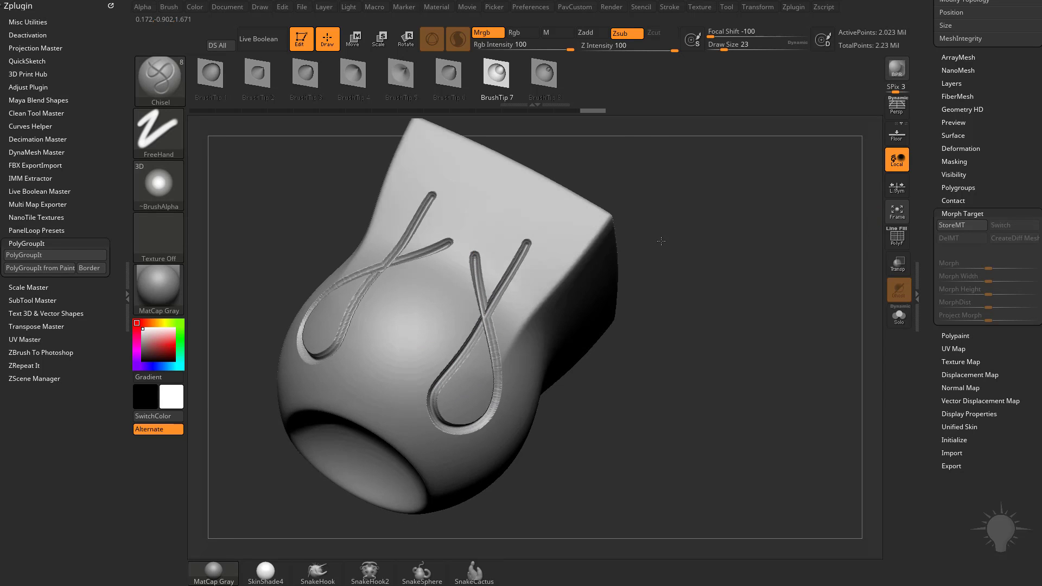
left_click_drag(632, 303, 669, 272)
key("ctrl+z")
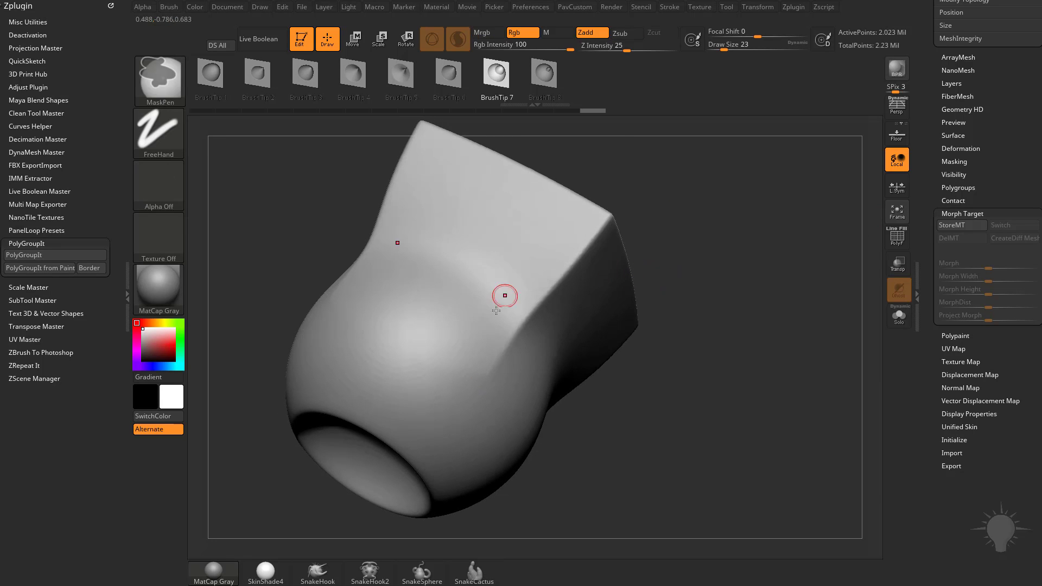
left_click_drag(525, 256, 431, 365)
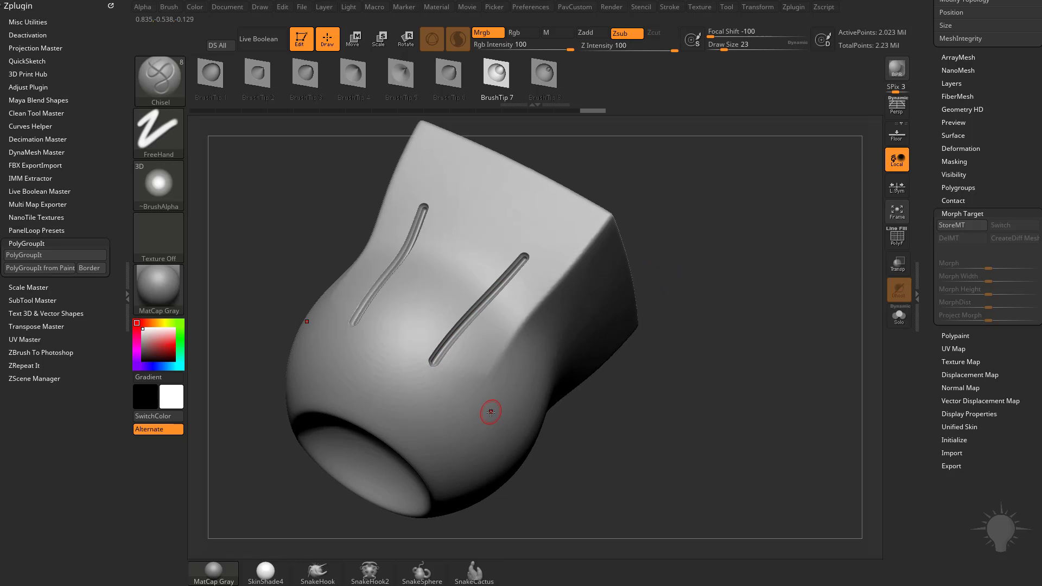
left_click_drag(474, 325, 463, 218)
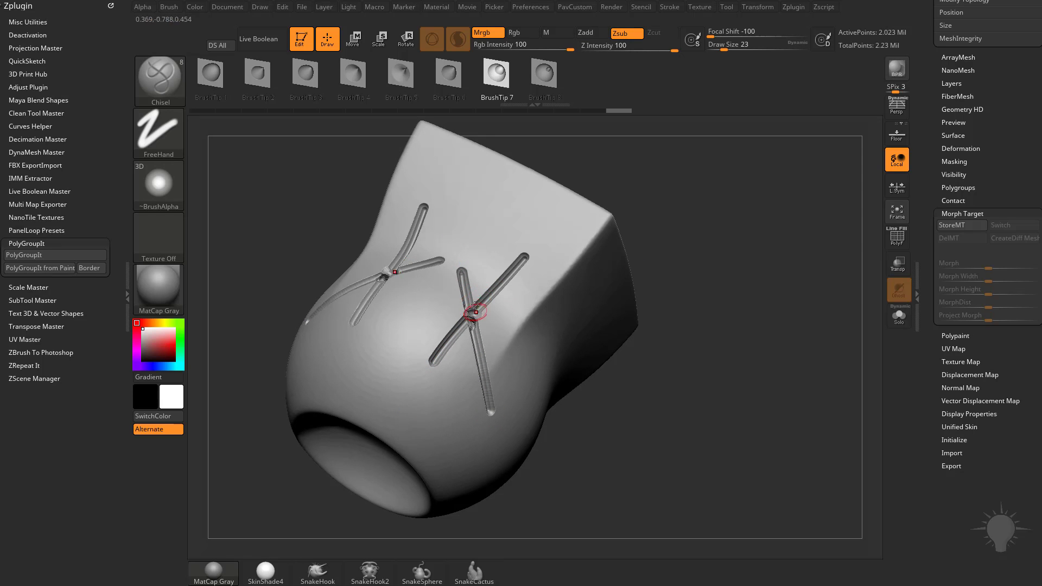
key("ctrl+z")
key("ctrl+z")
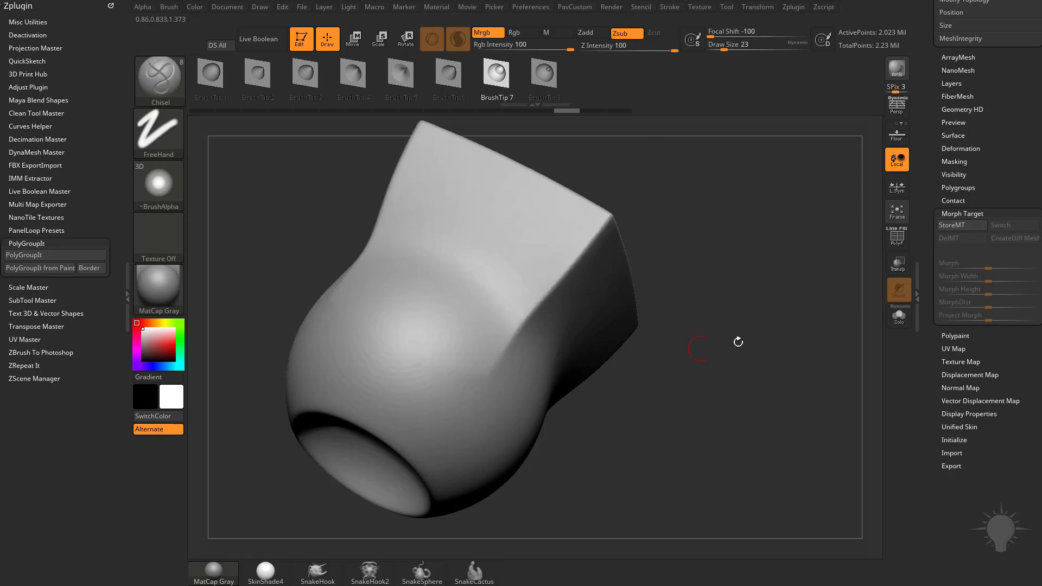
Step: Store a morph target of the mesh, try overlapping Chisel grooves over the block and sphere, and undo them
left_click(946, 227)
mouse_move(516, 245)
left_mouse_down()
mouse_move(392, 408)
mouse_move(477, 266)
mouse_move(481, 199)
left_mouse_up()
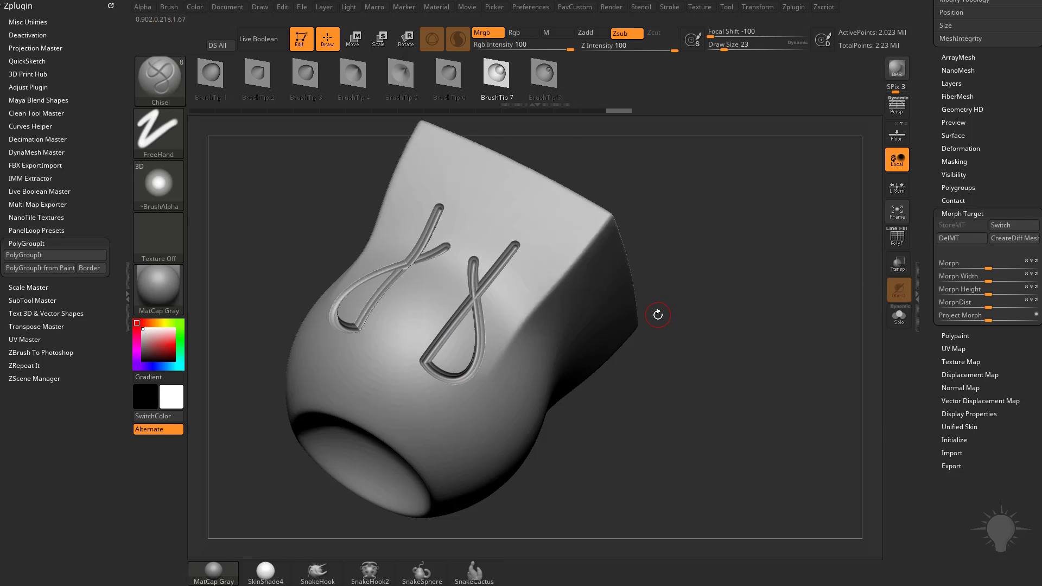
left_click_drag(514, 409, 377, 289)
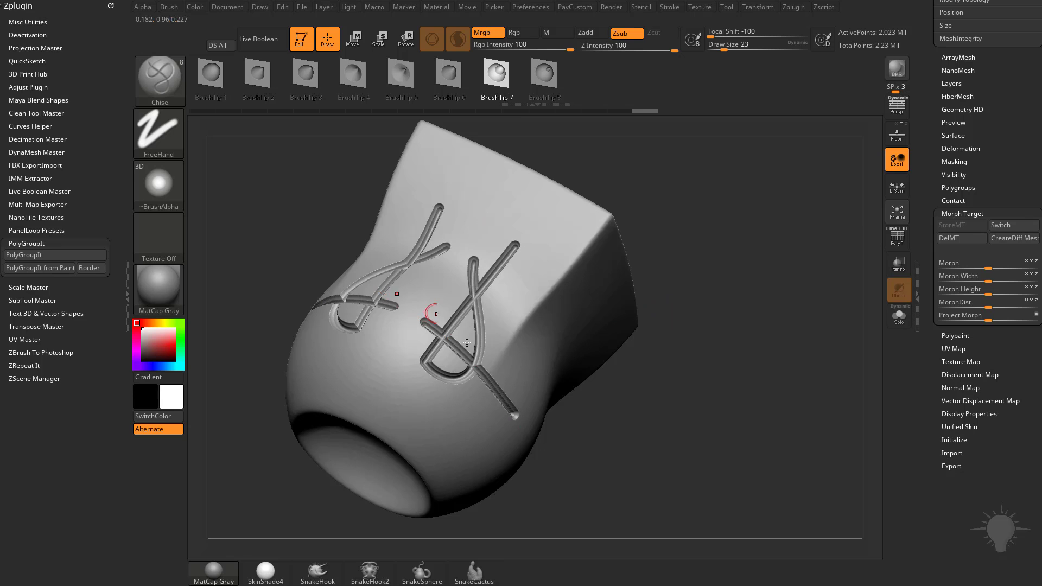
mouse_move(721, 317)
left_mouse_down()
mouse_move(649, 348)
mouse_move(458, 330)
mouse_move(711, 351)
left_mouse_up()
key("ctrl+z")
key("ctrl+z")
key("ctrl+z")
key("ctrl+z")
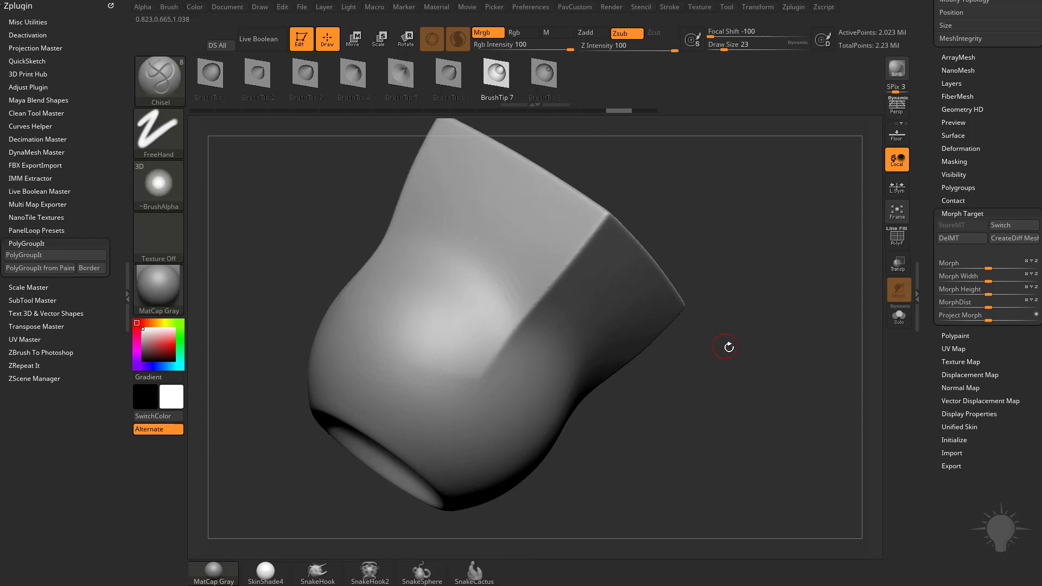
Step: Review the Lazy Mouse settings and carve a connected zigzag Chisel groove from the block down over the sphere, snapping each segment to the last end
left_click(675, 10)
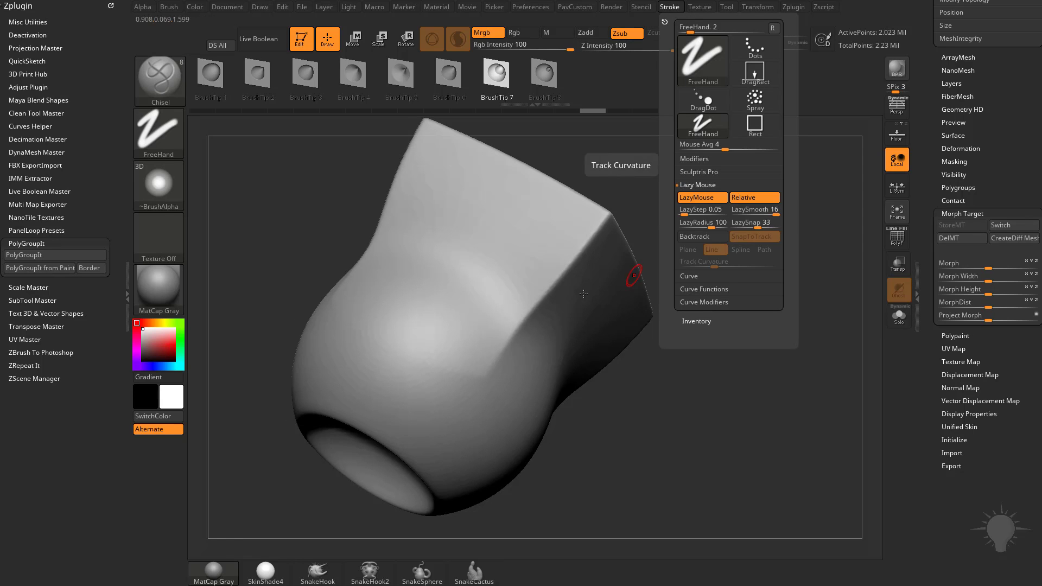
mouse_move(504, 263)
left_mouse_down()
mouse_move(456, 369)
mouse_move(446, 438)
left_mouse_up()
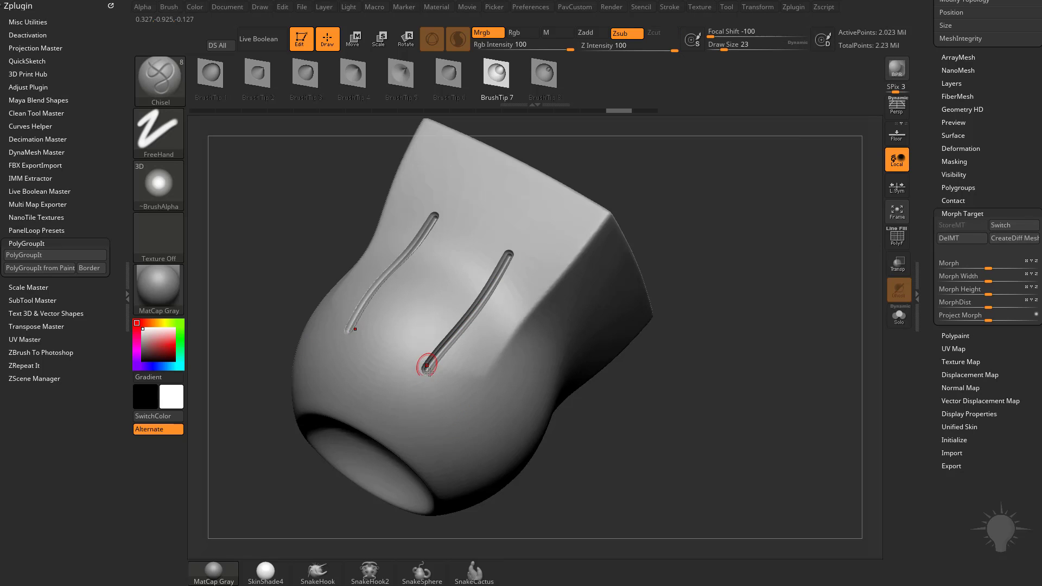
left_click_drag(568, 430, 635, 401)
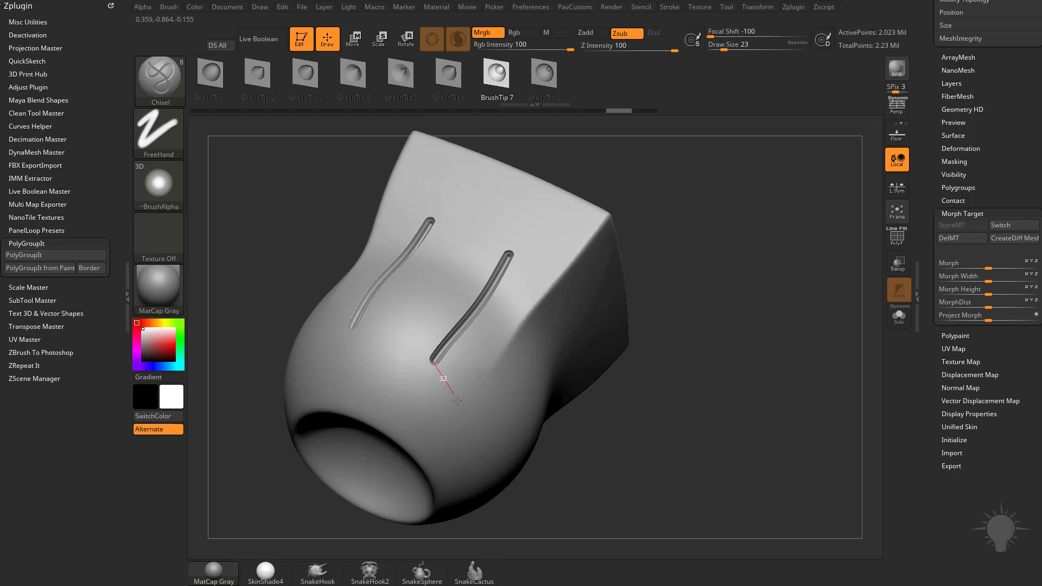
left_click_drag(458, 402, 457, 402)
left_click_drag(656, 357, 487, 320)
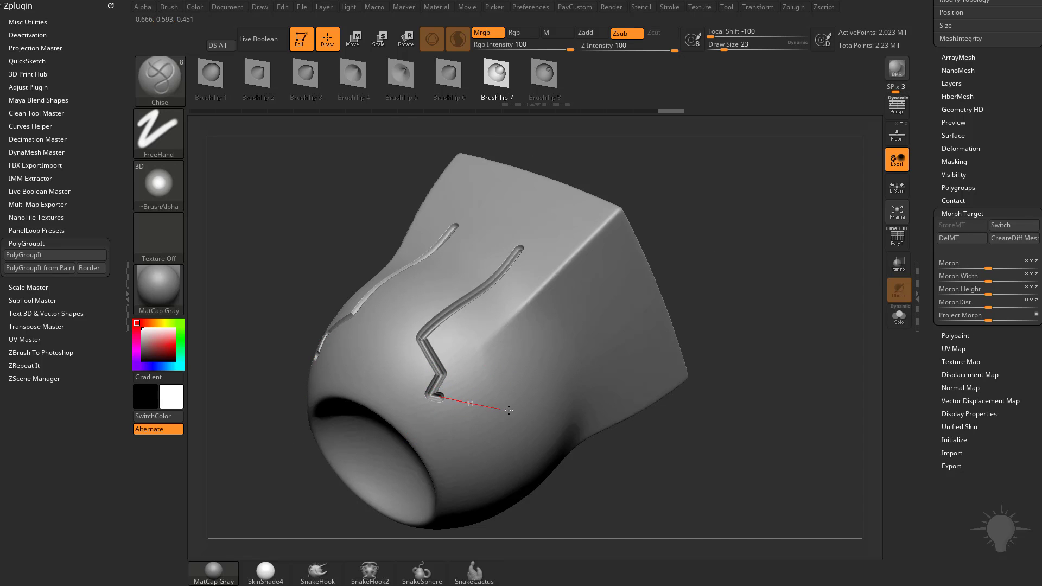
left_click_drag(508, 411, 507, 414)
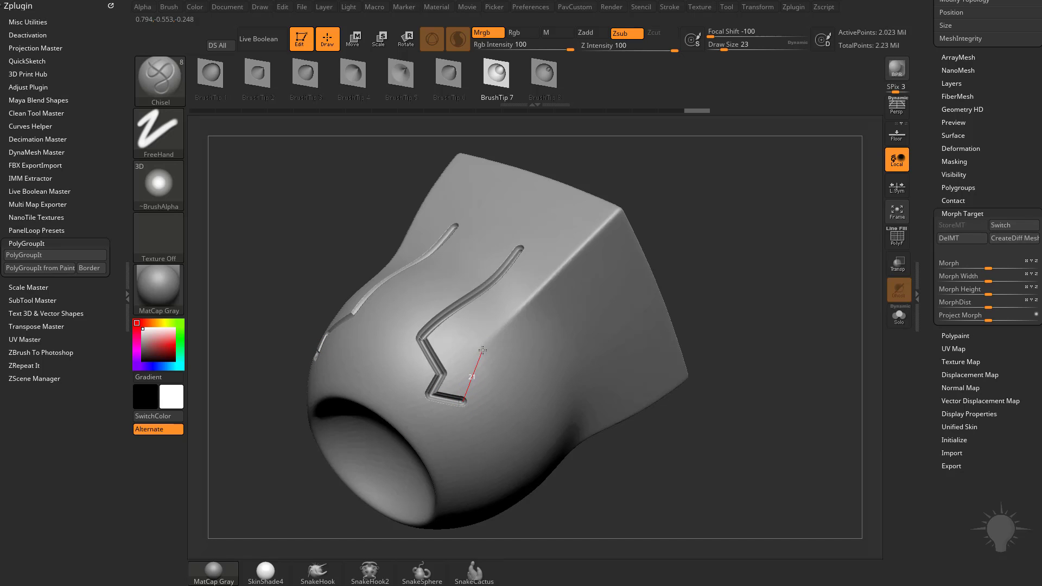
mouse_move(491, 330)
left_mouse_down()
mouse_move(502, 293)
mouse_move(529, 369)
mouse_move(584, 417)
left_mouse_up()
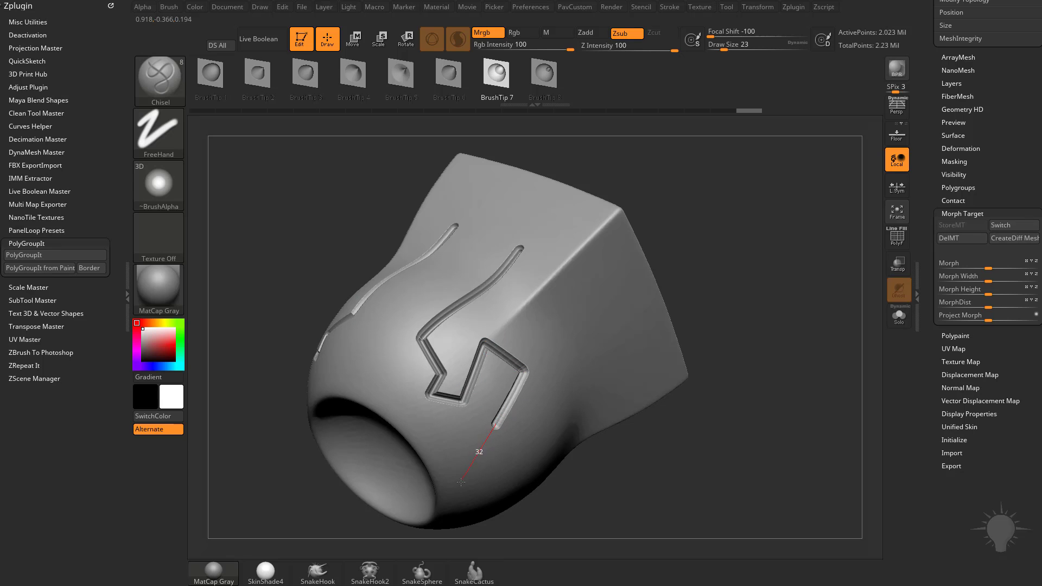
Step: Carve a Chisel groove in snapped segments along the block's side face down toward the sphere
mouse_move(751, 349)
left_mouse_down()
mouse_move(714, 291)
mouse_move(727, 314)
mouse_move(659, 272)
mouse_move(488, 322)
left_mouse_up()
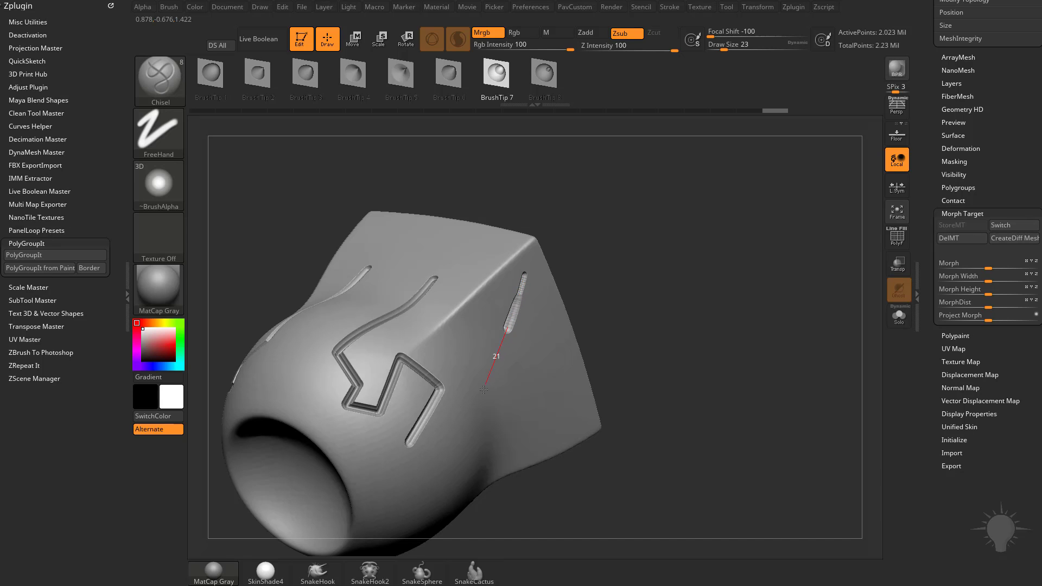
left_click_drag(484, 390, 399, 493)
mouse_move(700, 349)
left_mouse_down()
mouse_move(712, 311)
mouse_move(690, 324)
left_mouse_up()
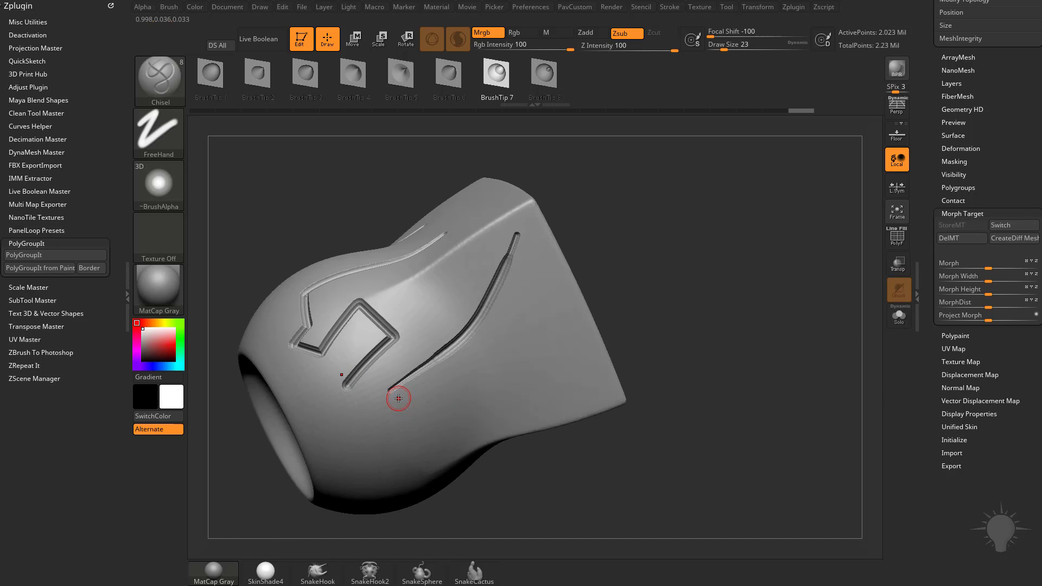
left_click_drag(455, 433, 385, 392)
mouse_move(700, 331)
left_mouse_down()
mouse_move(668, 320)
mouse_move(700, 309)
left_mouse_up()
Step: Undo the side groove and all segments of the zigzag groove
key("ctrl+z")
key("ctrl+z")
key("ctrl+z")
key("ctrl+z")
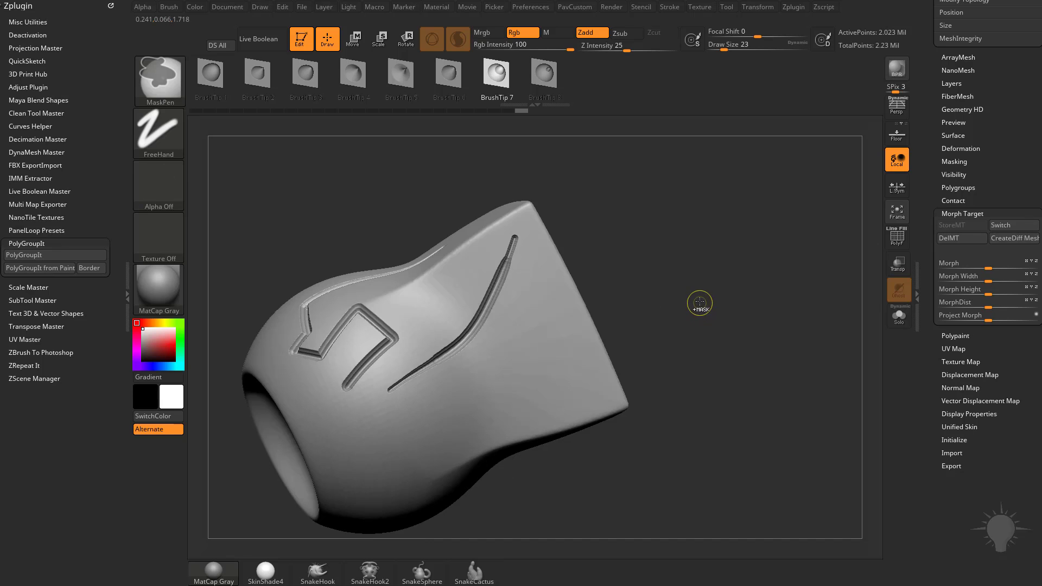
key("ctrl+z")
key("ctrl+z")
key("ctrl+z")
key("ctrl+z")
key("ctrl+z")
key("ctrl+z")
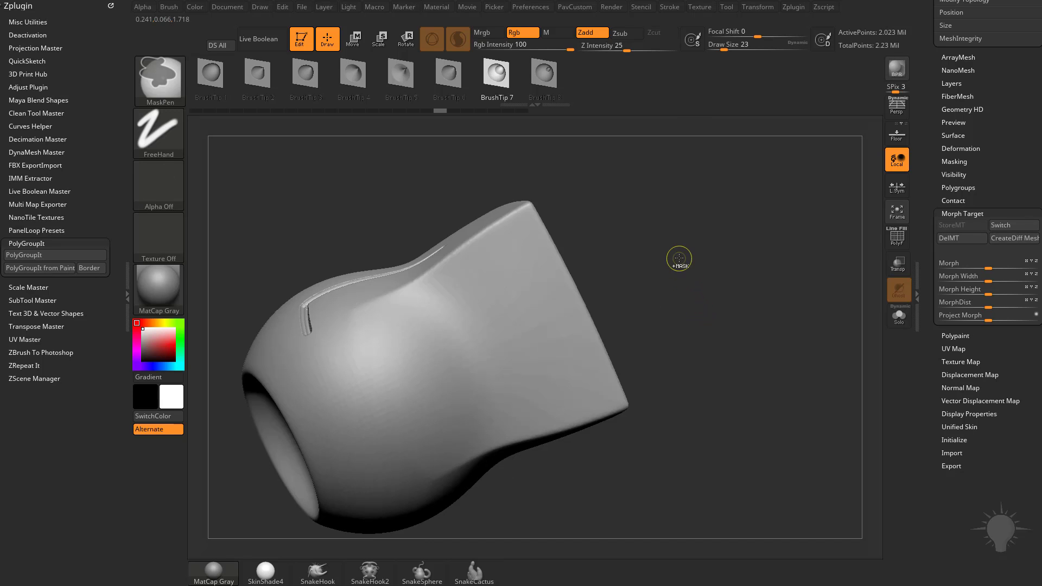
Step: Try a thin angled Chisel groove from the block onto the sphere, repeat it with an adjusted brush size, and undo both attempts
mouse_move(679, 260)
left_mouse_down()
mouse_move(663, 254)
mouse_move(752, 297)
left_mouse_up()
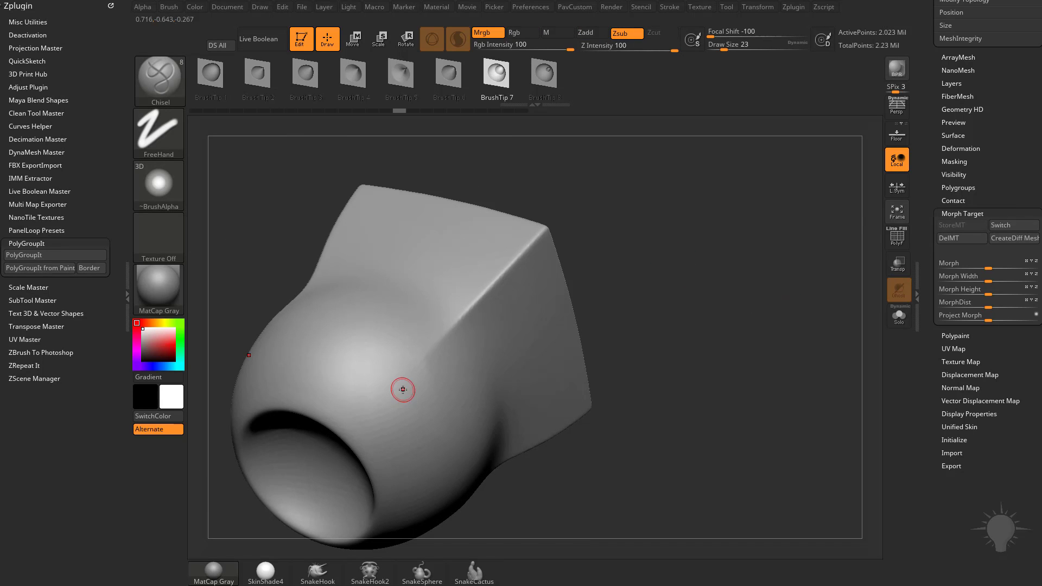
left_click_drag(476, 263, 328, 395)
left_click_drag(416, 397, 470, 407)
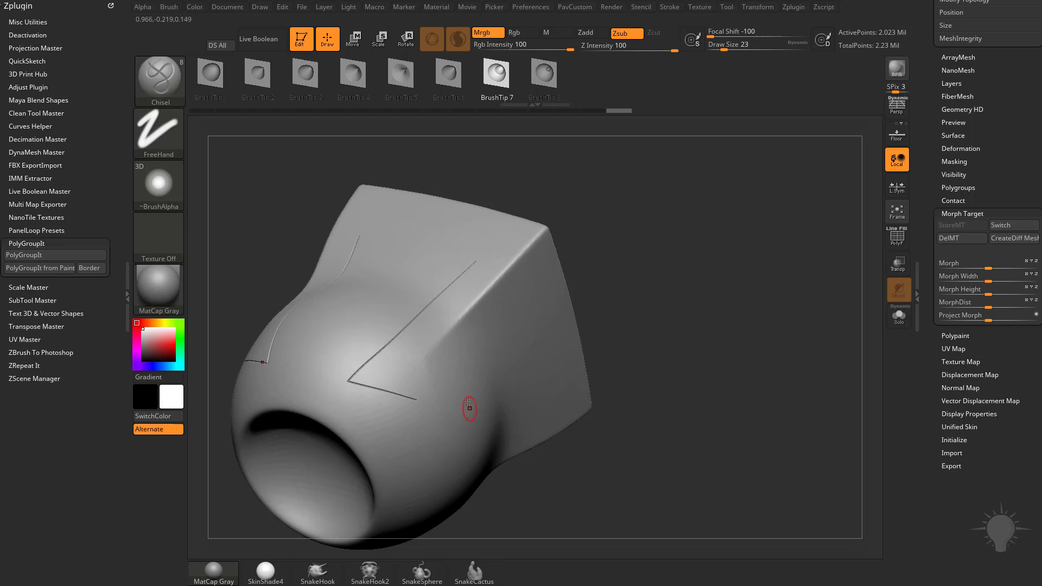
key("ctrl+z")
key("s")
left_click_drag(433, 373, 436, 372)
mouse_move(439, 283)
left_mouse_down()
mouse_move(339, 431)
mouse_move(435, 447)
mouse_move(491, 420)
left_mouse_up()
key("ctrl+z")
Step: Try a wide Chisel groove from the block onto the sphere at Draw Size 87, and undo it
key("s")
left_click_drag(412, 322, 422, 322)
mouse_move(469, 276)
left_mouse_down()
mouse_move(332, 452)
mouse_move(399, 470)
left_mouse_up()
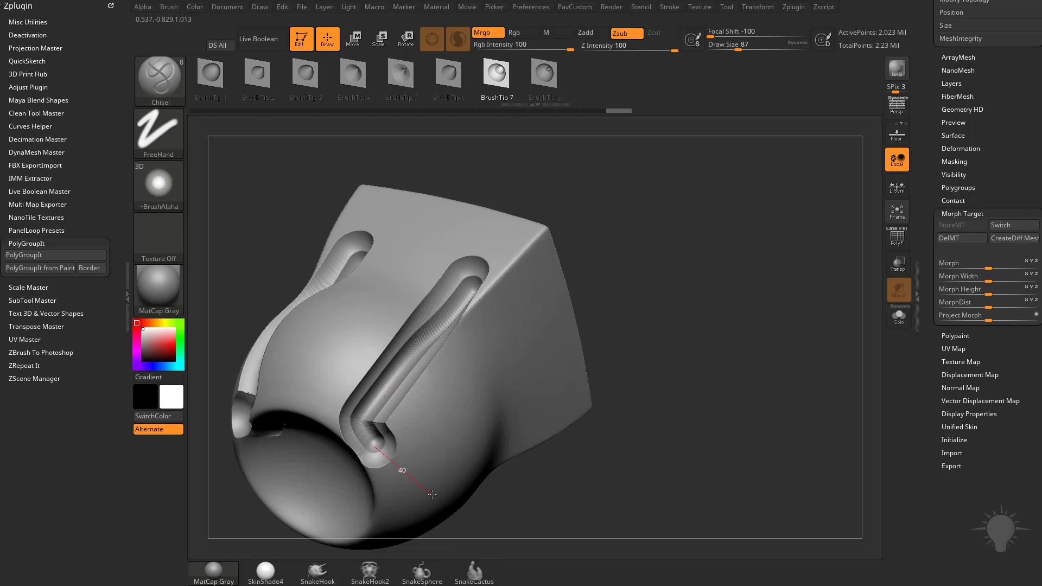
key("ctrl+z")
Step: Return the Draw Size to 23, try Chisel grooves over the block's top and side faces, and undo them
key("s")
left_click_drag(437, 346, 423, 347)
left_click_drag(446, 251, 450, 402)
key("ctrl+z")
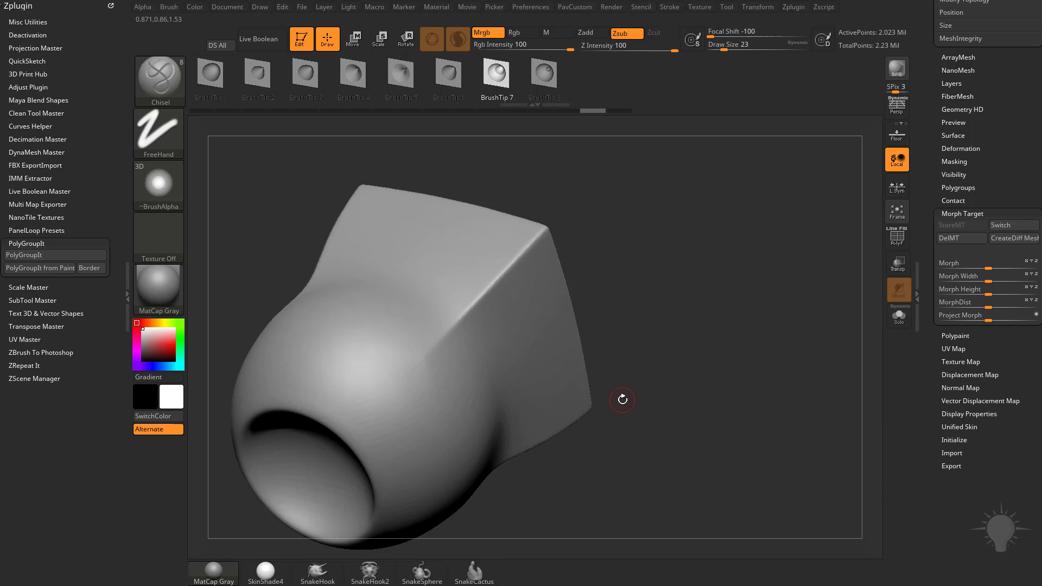
left_click_drag(520, 297, 446, 417)
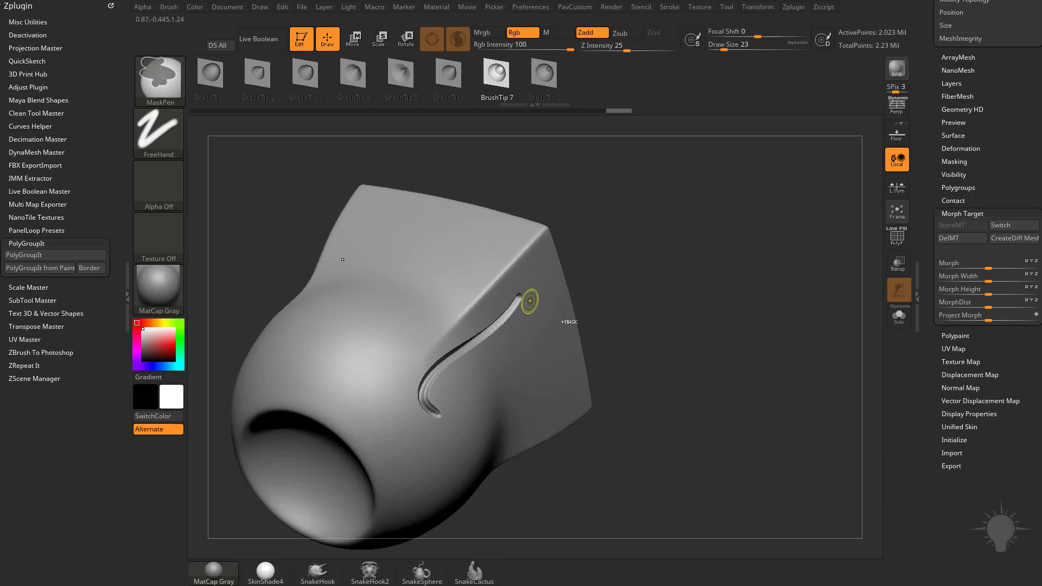
key("ctrl+z")
right_click_drag(529, 326, 479, 324)
left_click_drag(526, 323, 422, 431)
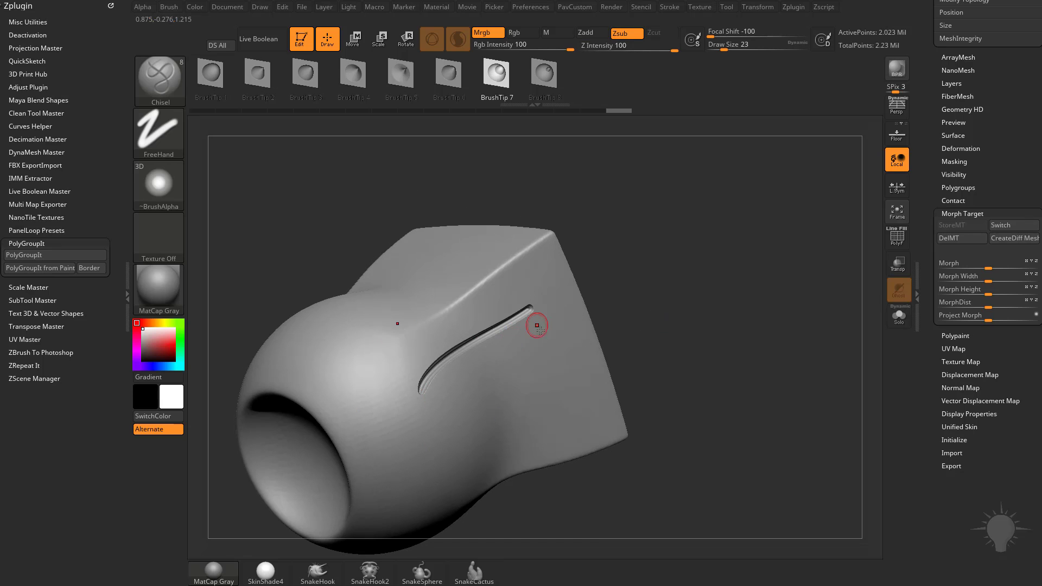
key("ctrl+z")
Step: Inspect the Size curve in the Chisel brush's tablet pressure settings
left_click(168, 6)
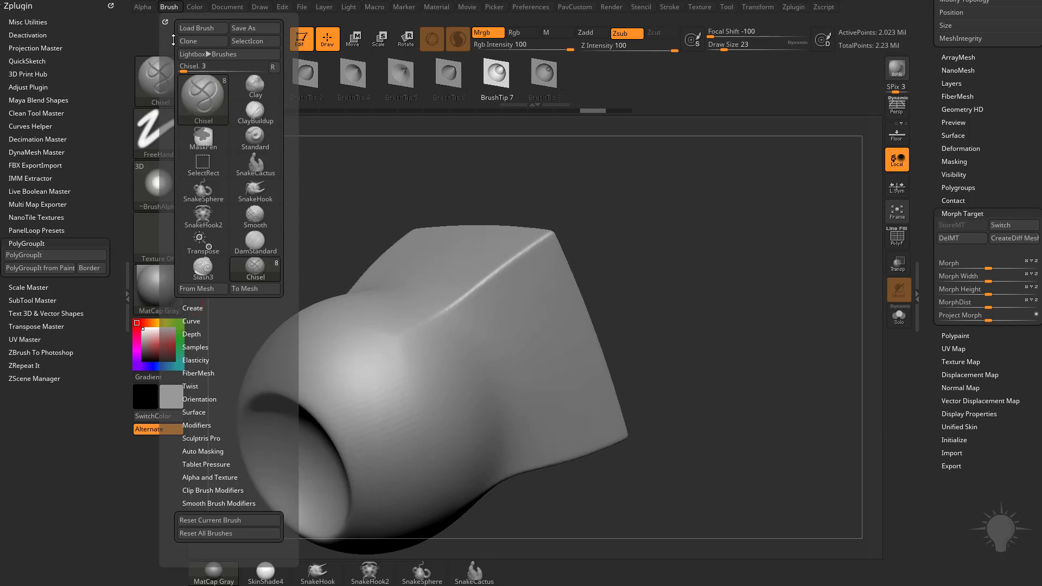
left_click(206, 463)
left_click_drag(239, 387, 239, 301)
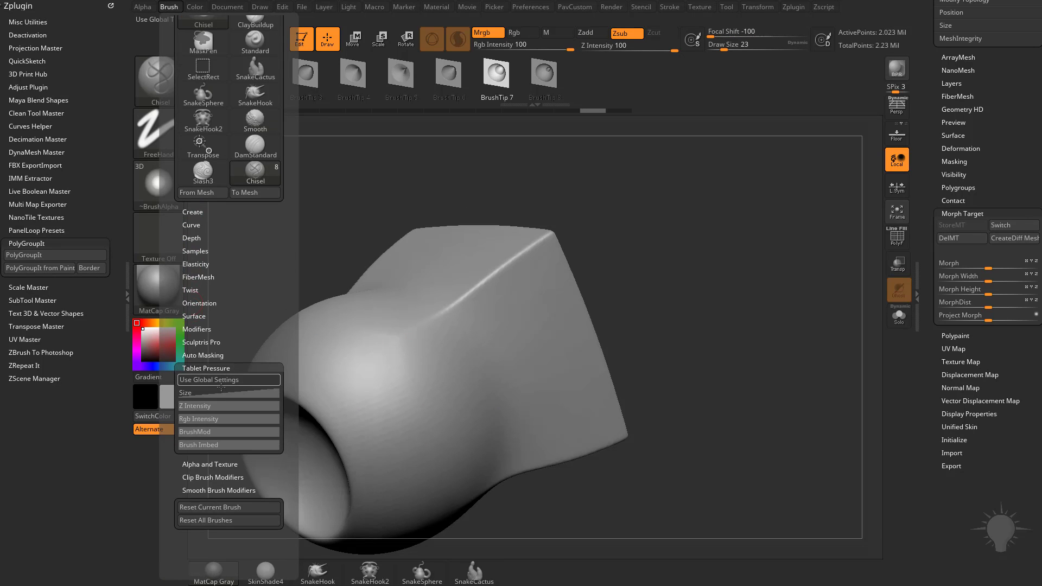
left_click(188, 392)
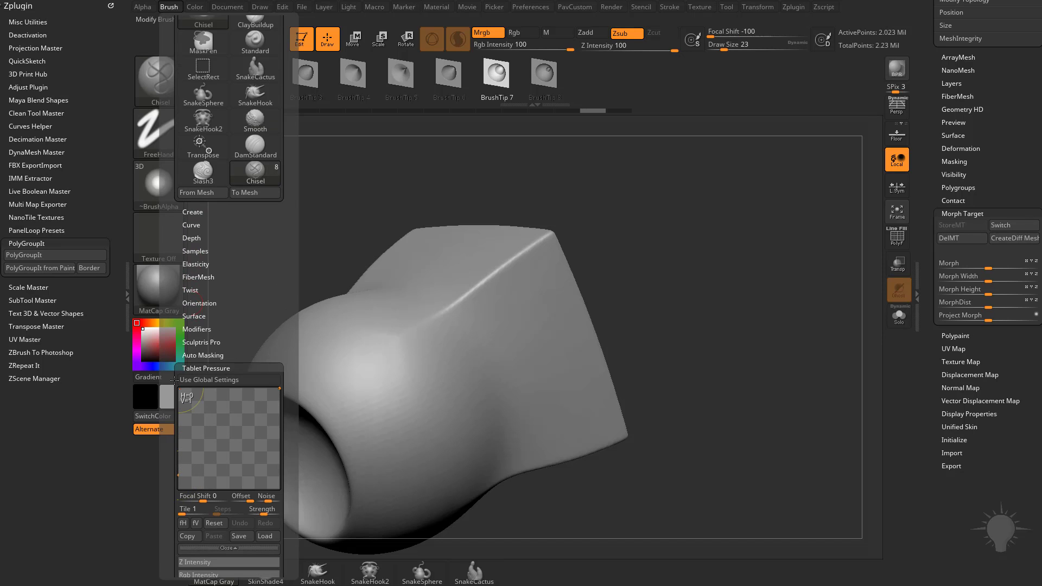
Step: Try several curved Chisel grooves from the block's side face onto the sphere, and undo them
left_click_drag(617, 290, 530, 319)
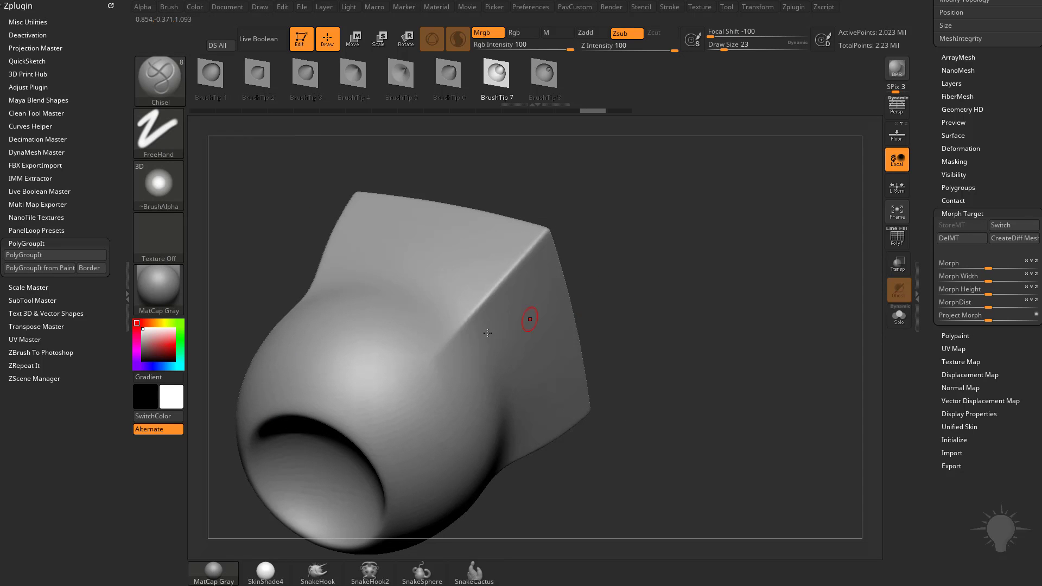
left_click_drag(466, 363, 416, 438)
left_click_drag(671, 296, 596, 323)
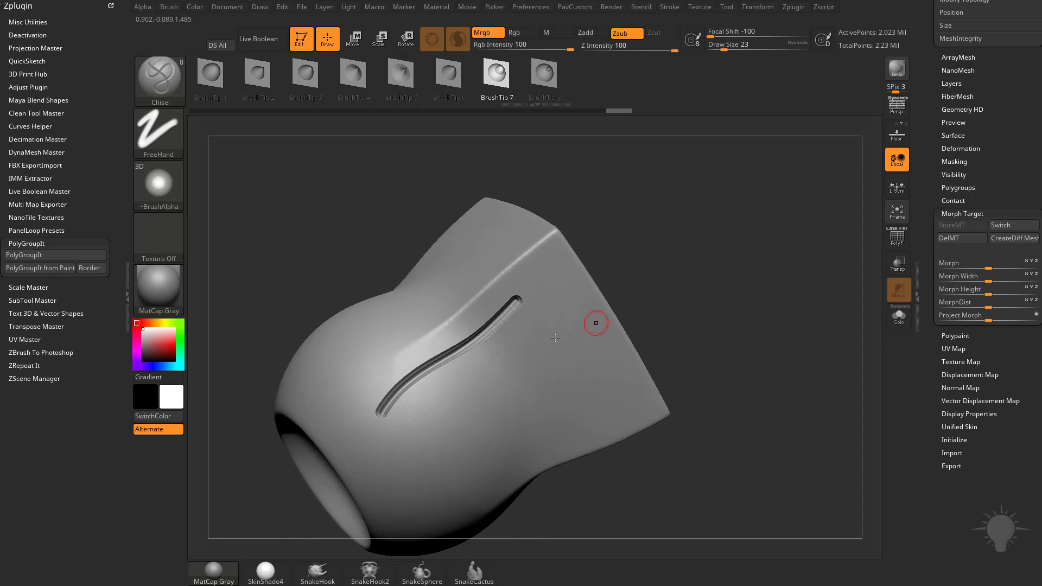
mouse_move(528, 384)
left_mouse_down()
mouse_move(429, 394)
mouse_move(421, 458)
mouse_move(478, 443)
mouse_move(591, 361)
mouse_move(577, 314)
left_mouse_up()
mouse_move(720, 298)
left_mouse_down()
mouse_move(714, 263)
mouse_move(668, 305)
mouse_move(707, 338)
left_mouse_up()
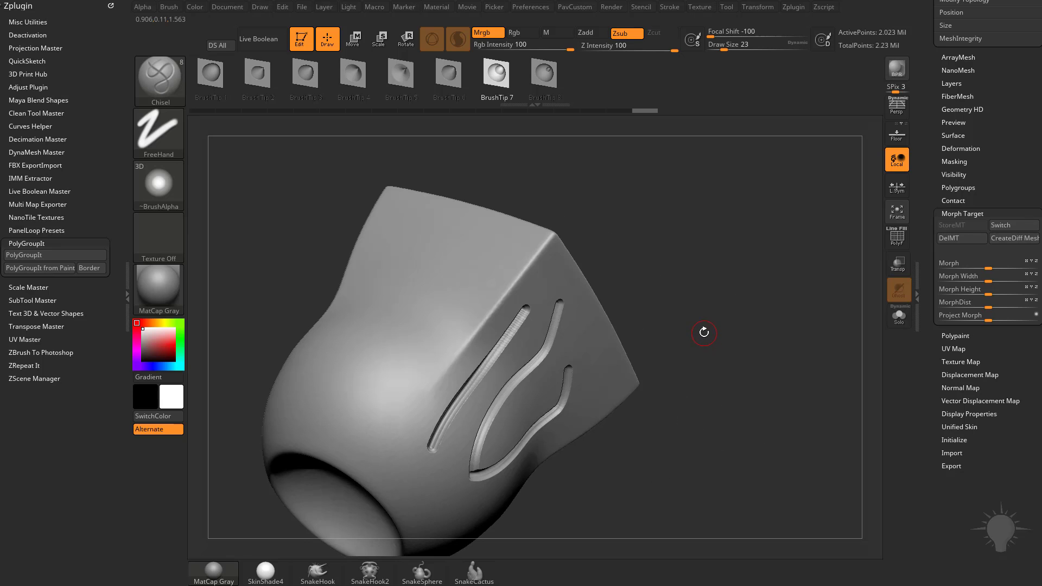
key("ctrl+z")
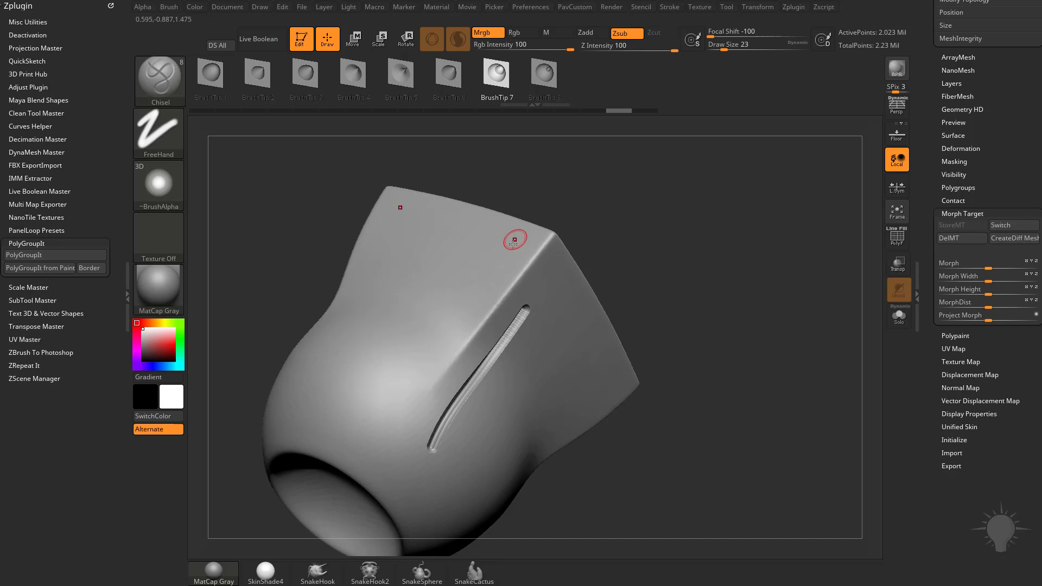
key("ctrl+z")
Step: Carve an angular Chisel groove in three snapped segments from the block's upper face onto the sphere and back toward the side
mouse_move(511, 241)
left_mouse_down()
mouse_move(395, 367)
mouse_move(398, 389)
left_mouse_up()
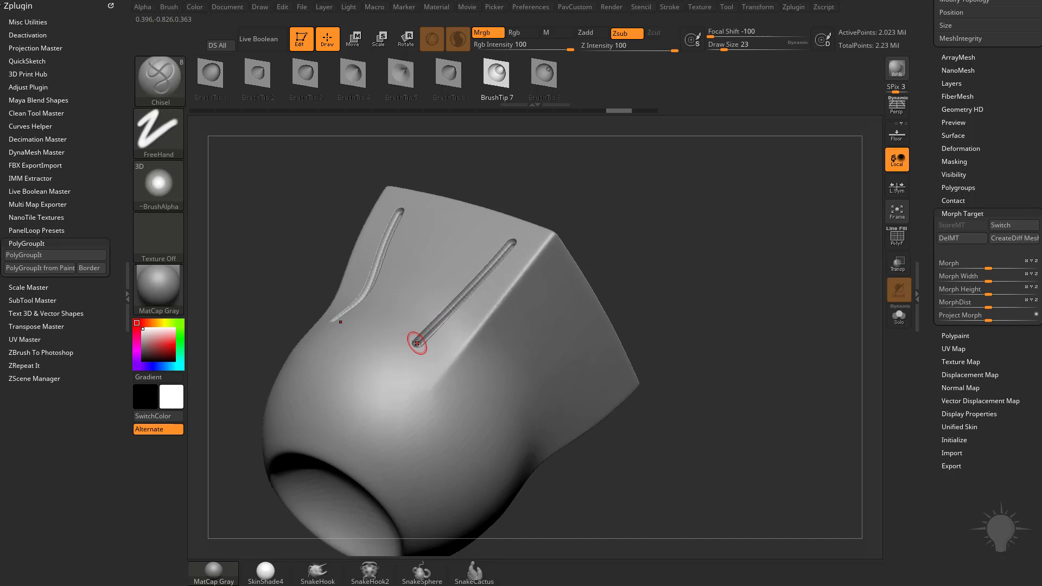
left_click_drag(416, 343, 437, 469)
left_click_drag(431, 412, 500, 411)
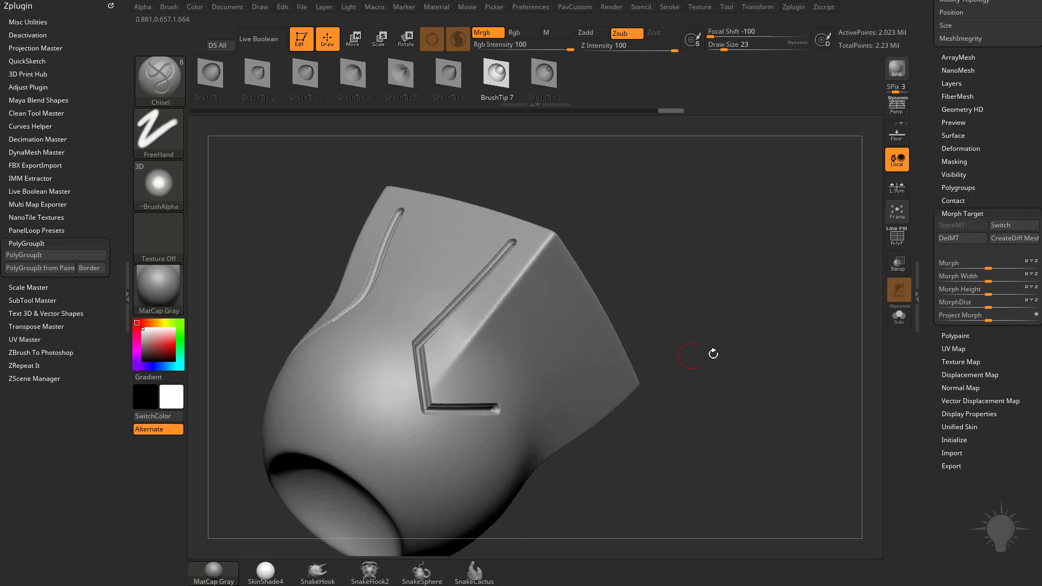
Step: Extend the angular Chisel groove with two snapped segments, up onto the block's side face and toward its outer corner
left_click_drag(713, 354, 659, 345)
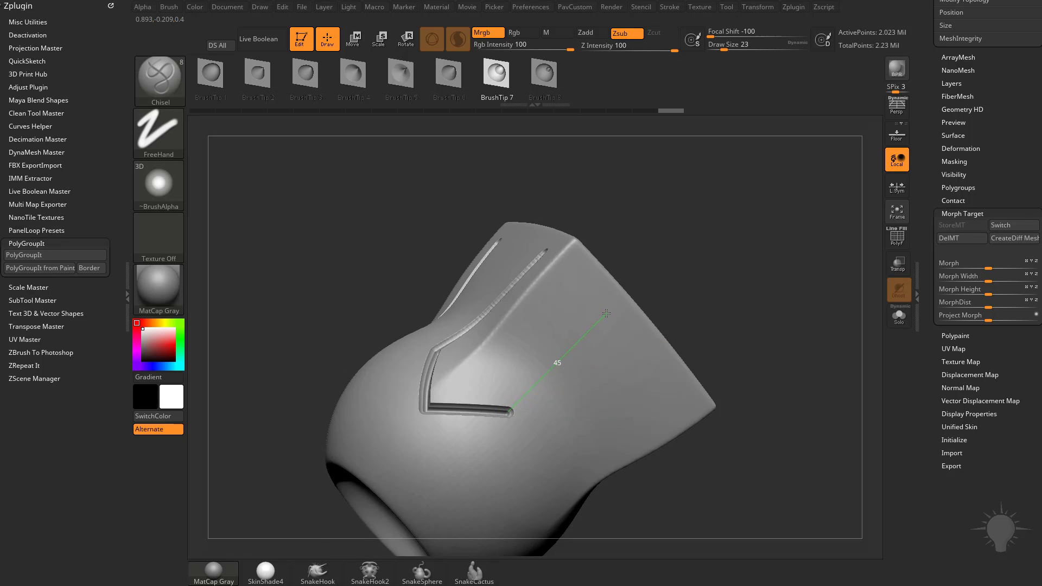
left_click_drag(606, 313, 606, 314)
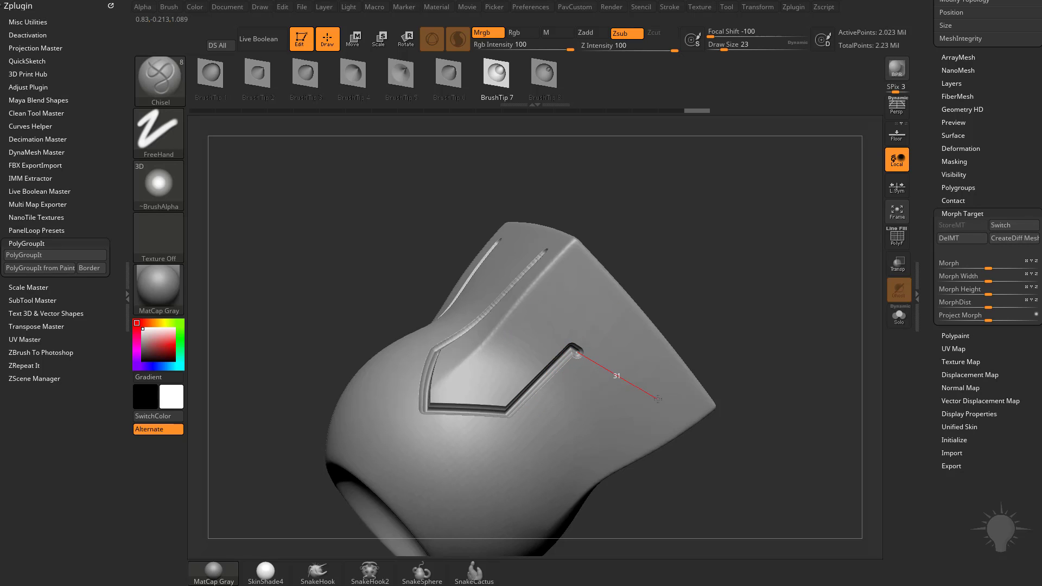
left_click_drag(658, 399, 663, 391)
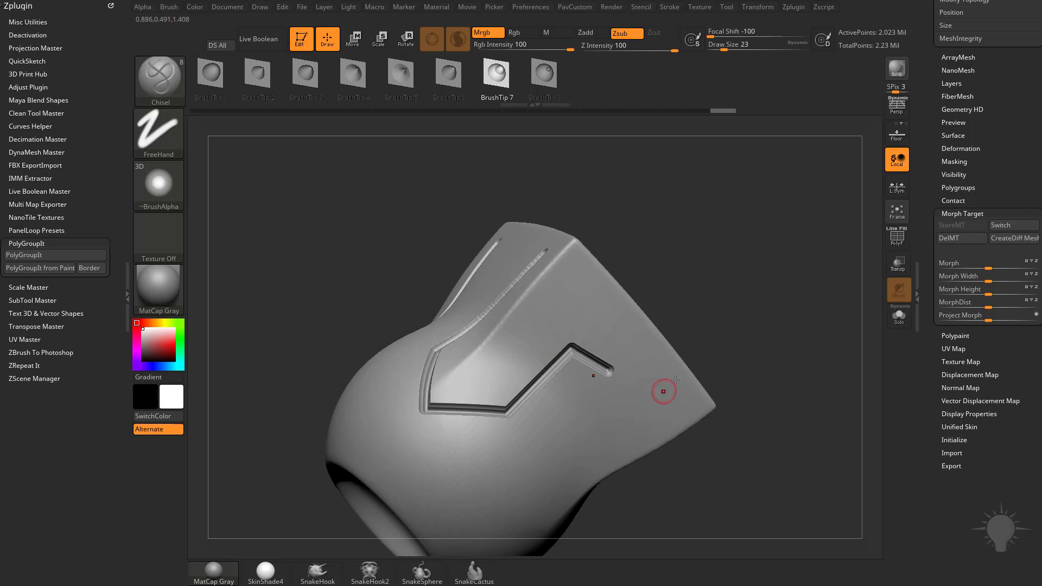
Step: Check the Lazy Mouse settings and extend the groove in three snapped segments, from the side face onto the sphere, across it and toward the block
left_click(669, 9)
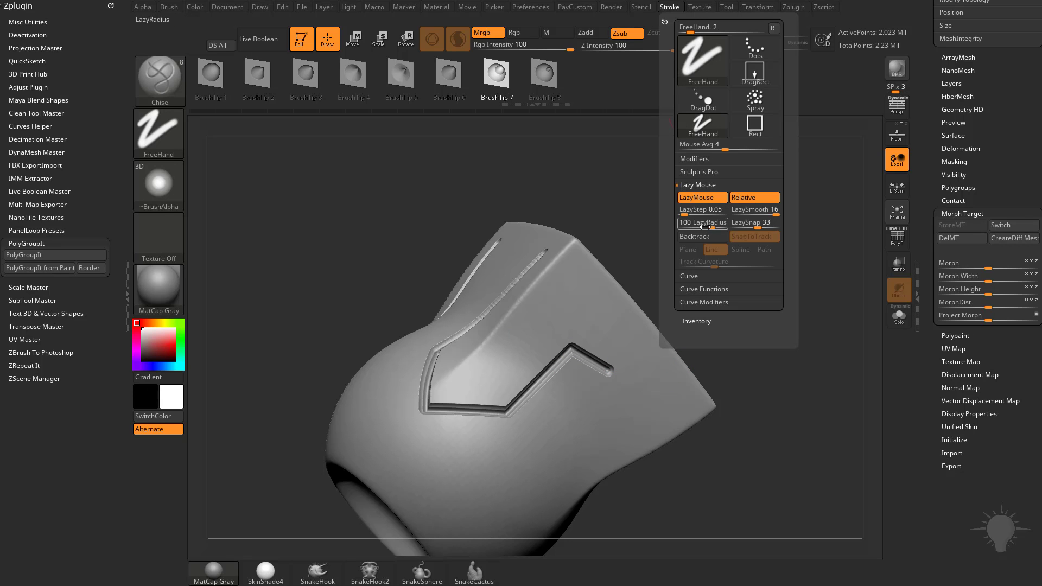
left_click_drag(759, 395, 751, 335, "alt")
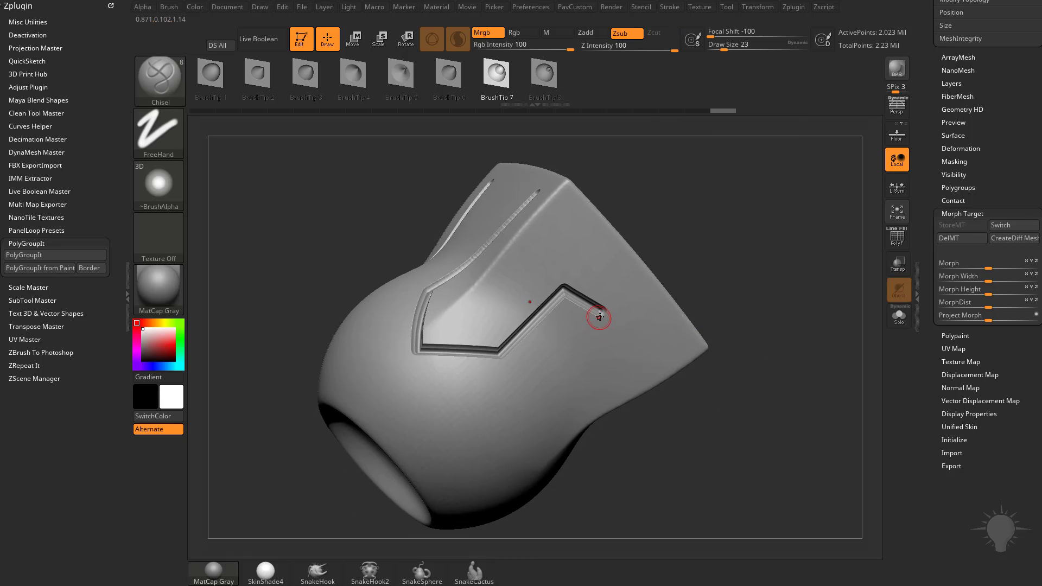
left_click_drag(484, 427, 485, 426)
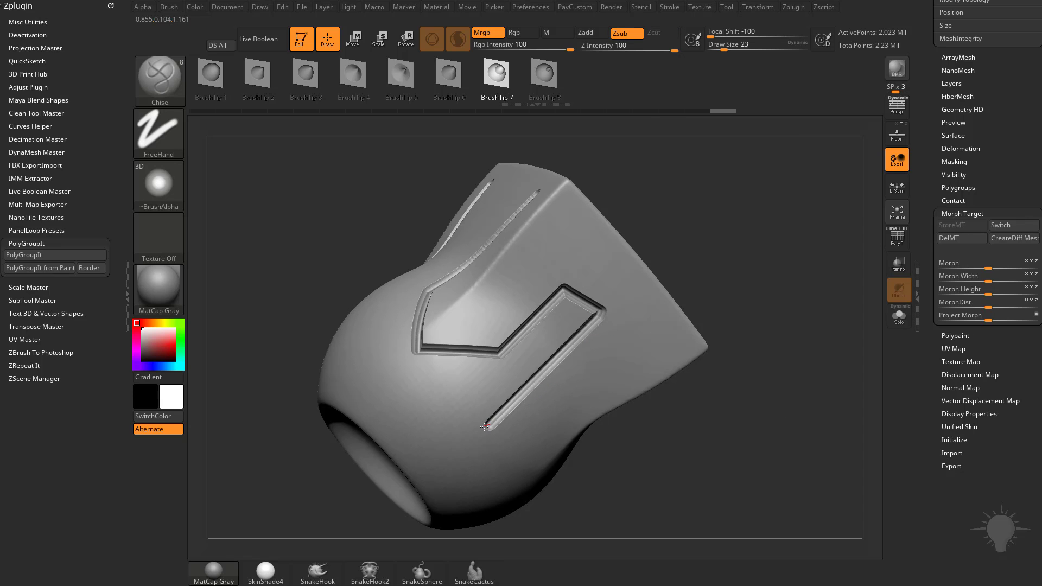
left_click_drag(768, 286, 754, 312)
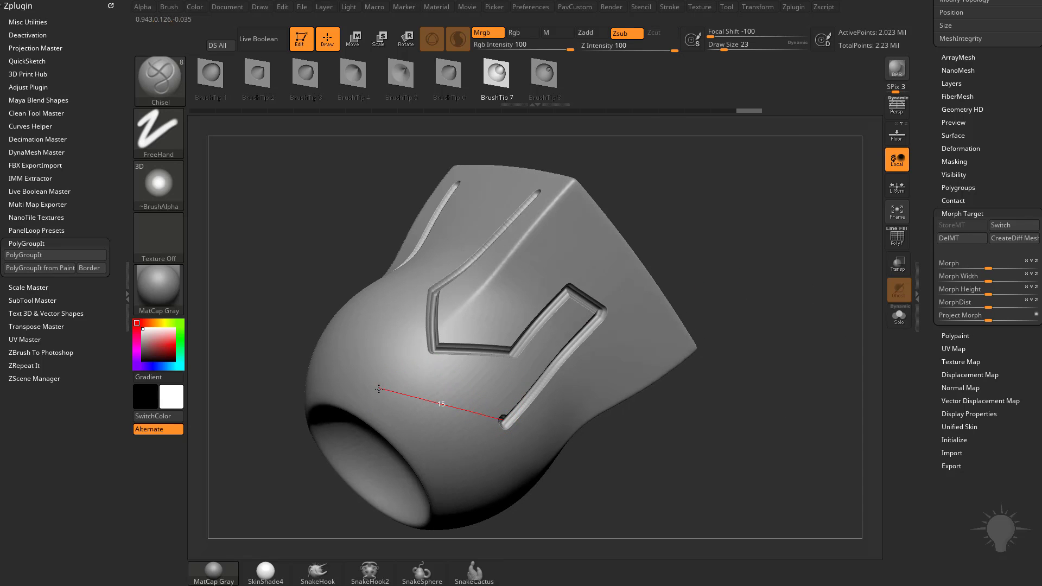
left_click_drag(379, 389, 378, 388)
left_click_drag(744, 223, 709, 224)
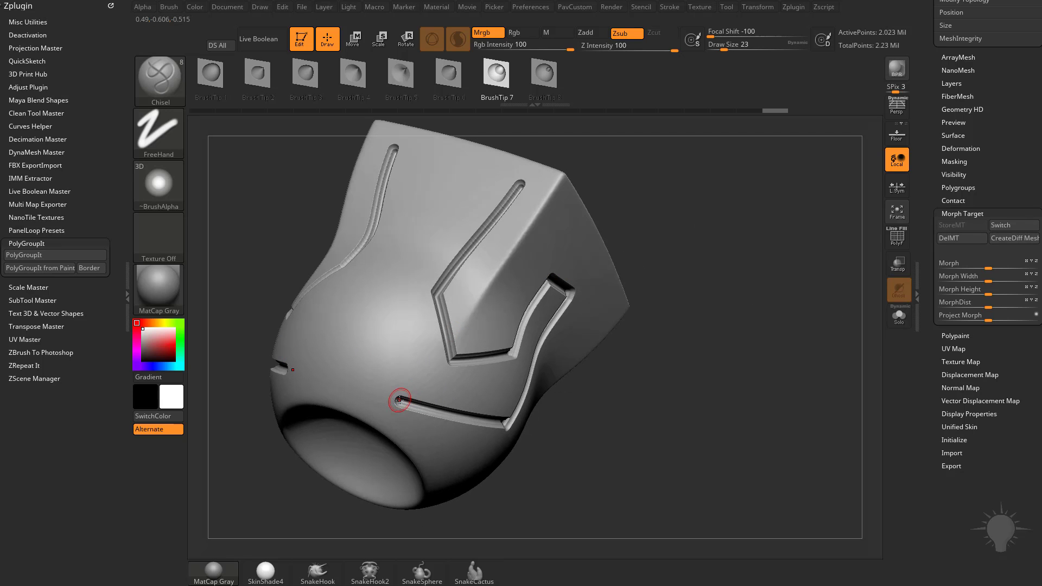
left_click_drag(409, 295, 409, 294)
left_click_drag(755, 282, 715, 283)
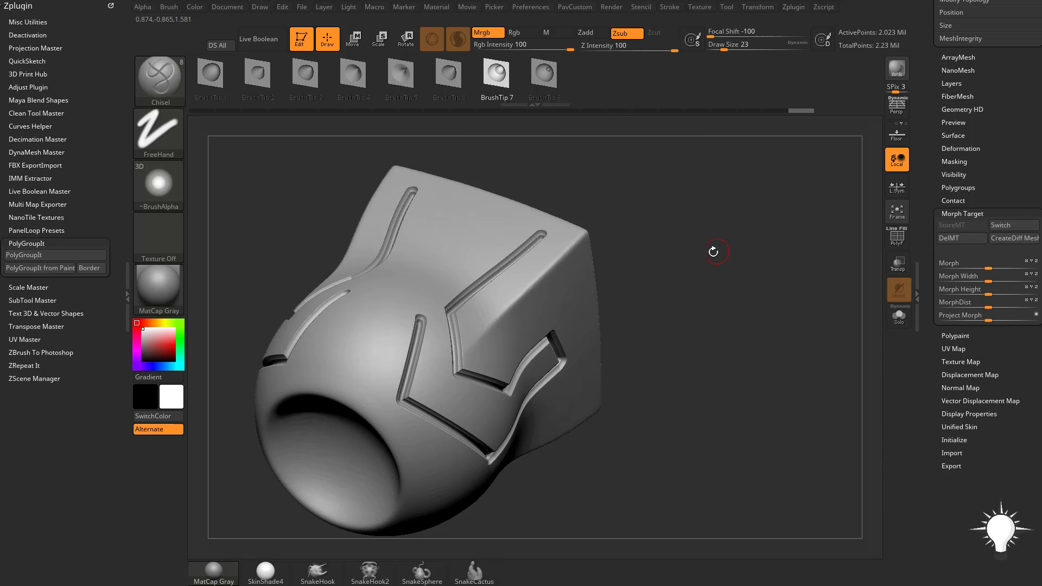
Step: Undo the latest groove segments on the sphere and the last one on the block's side face
key("ctrl+z")
key("ctrl+z")
key("ctrl+z")
key("ctrl+z")
key("ctrl+z")
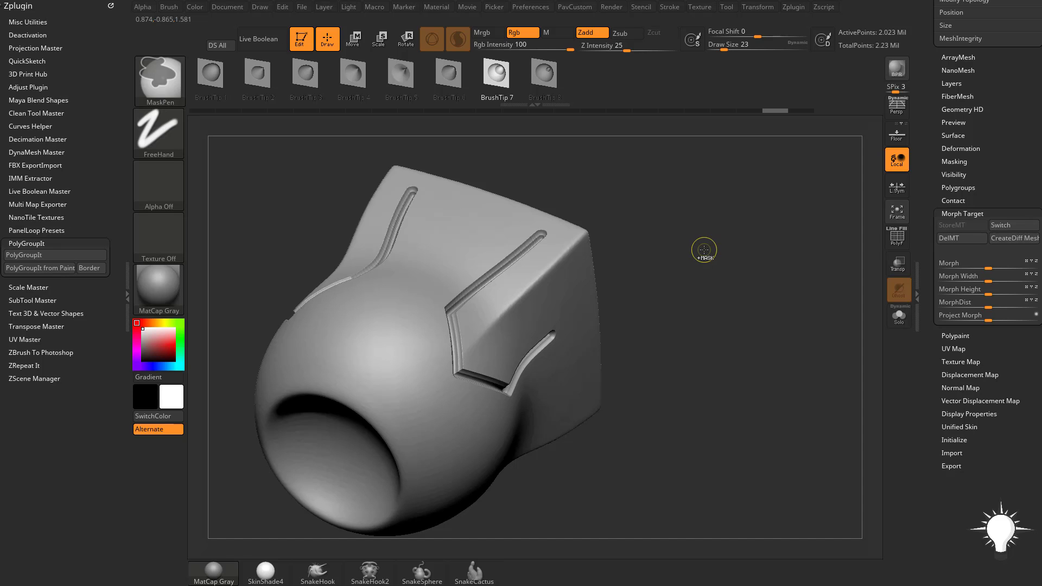